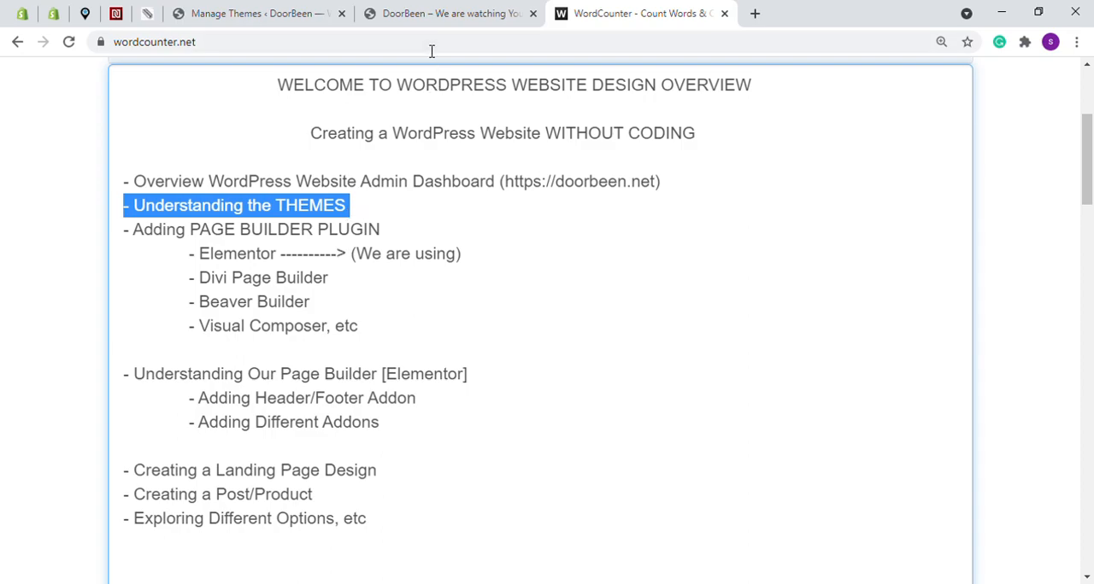
Compare the live DoorBeen homepage with the installed themes Twenty Twenty-One and Twenty Twenty in the dashboard
{"action": "left_click", "coordinate": [422, 12]}
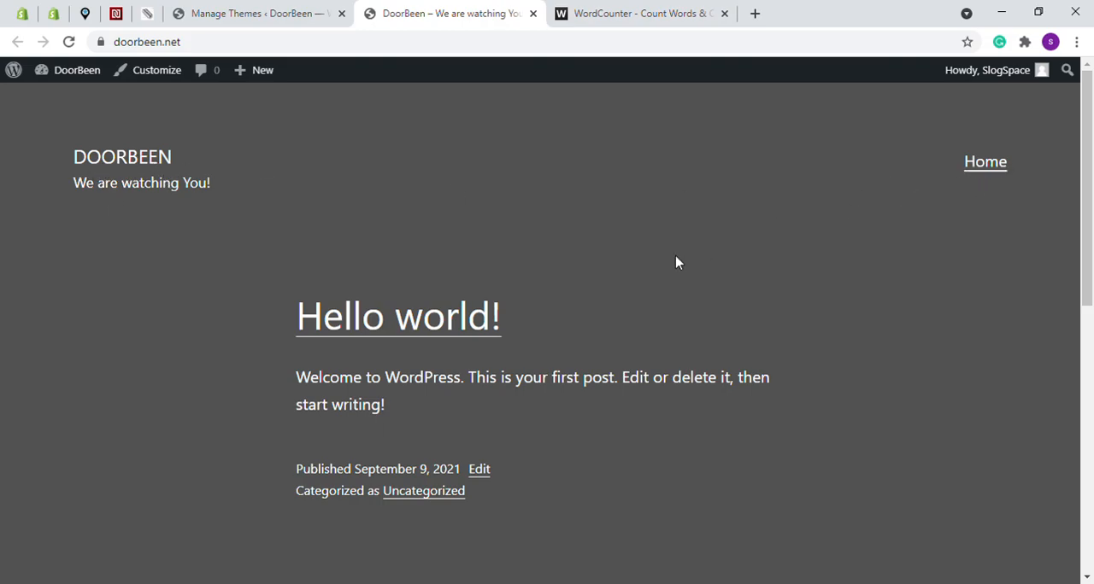
{"action": "left_click_drag", "start_coordinate": [1089, 207], "coordinate": [1057, 213]}
{"action": "left_click", "coordinate": [248, 12]}
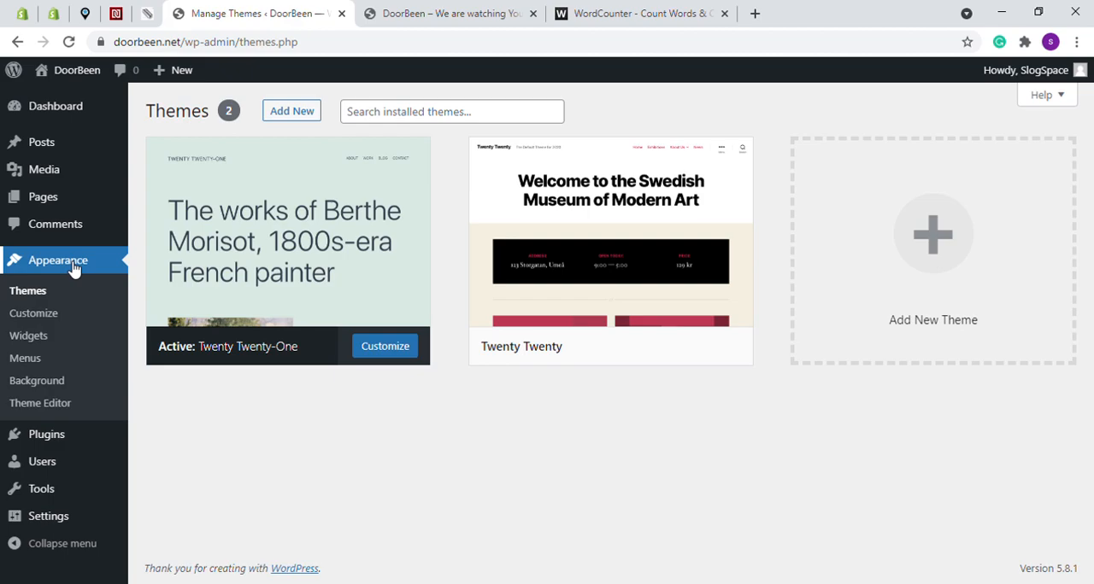
{"action": "mouse_move", "coordinate": [247, 276]}
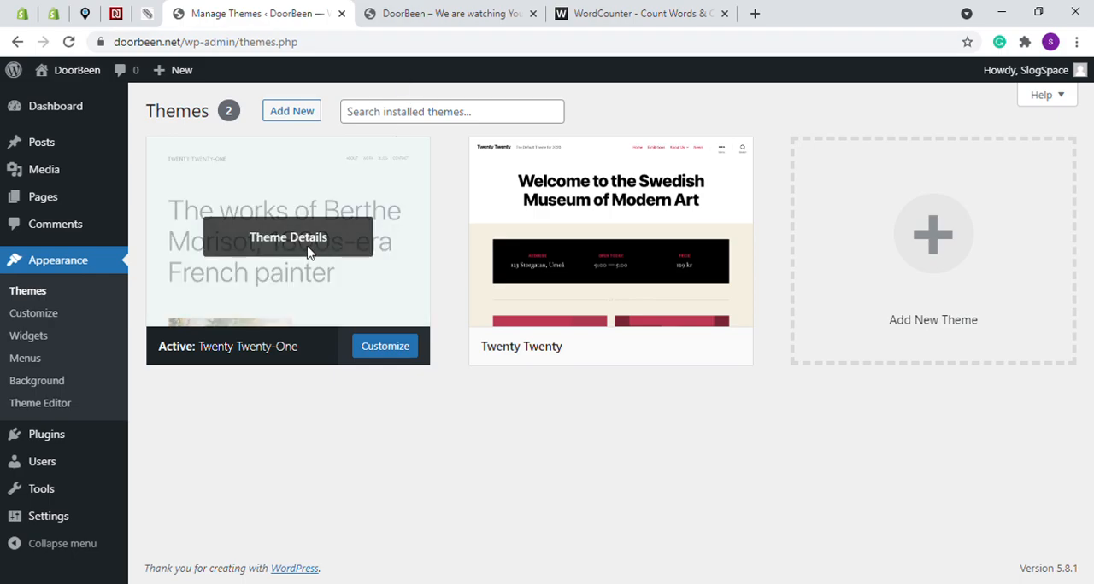
{"action": "left_click", "coordinate": [496, 12]}
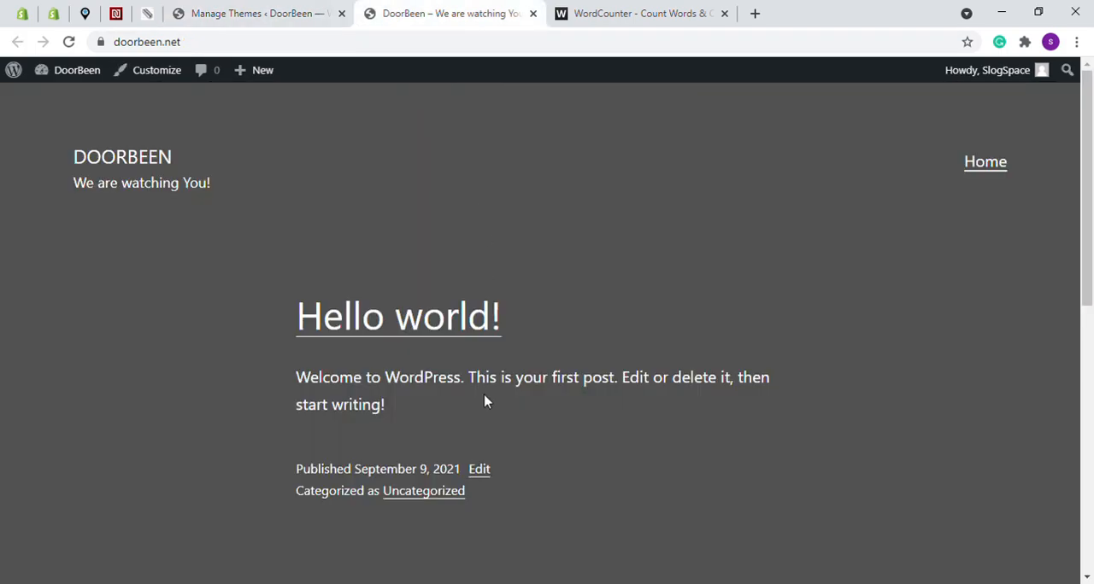
{"action": "left_click", "coordinate": [300, 9]}
{"action": "mouse_move", "coordinate": [600, 210]}
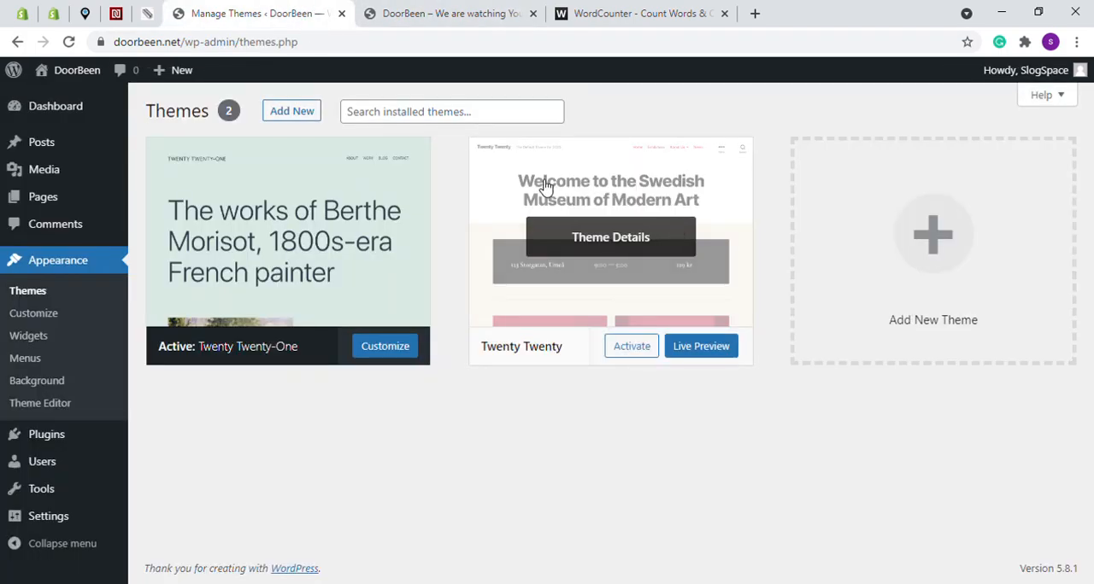
{"action": "left_click", "coordinate": [435, 10]}
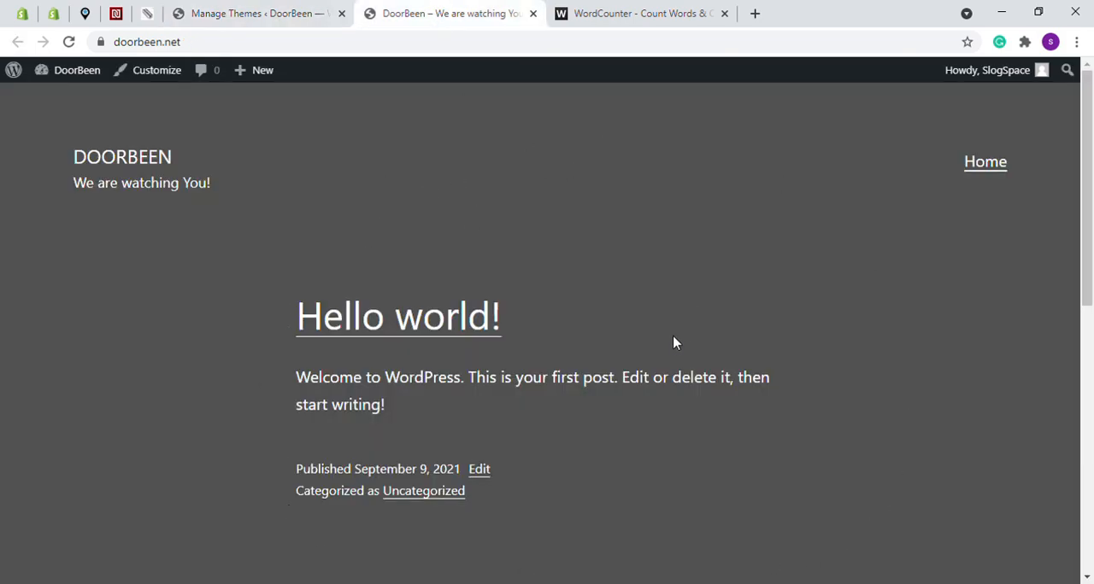
{"action": "left_click", "coordinate": [255, 11]}
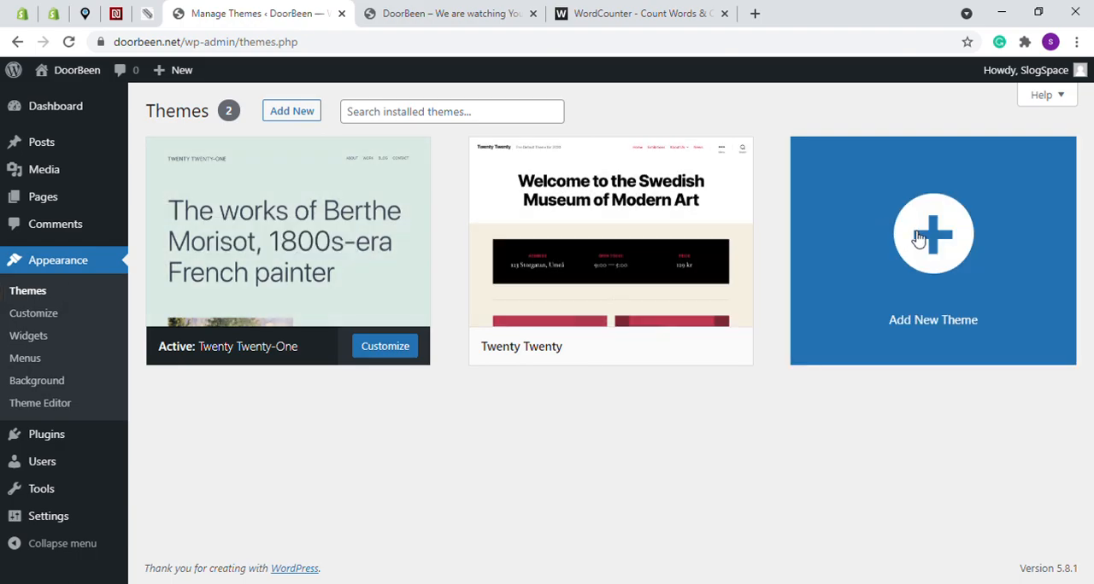
Browse the popular themes available to add and preview the Twenty Fourteen theme
{"action": "left_click", "coordinate": [291, 113]}
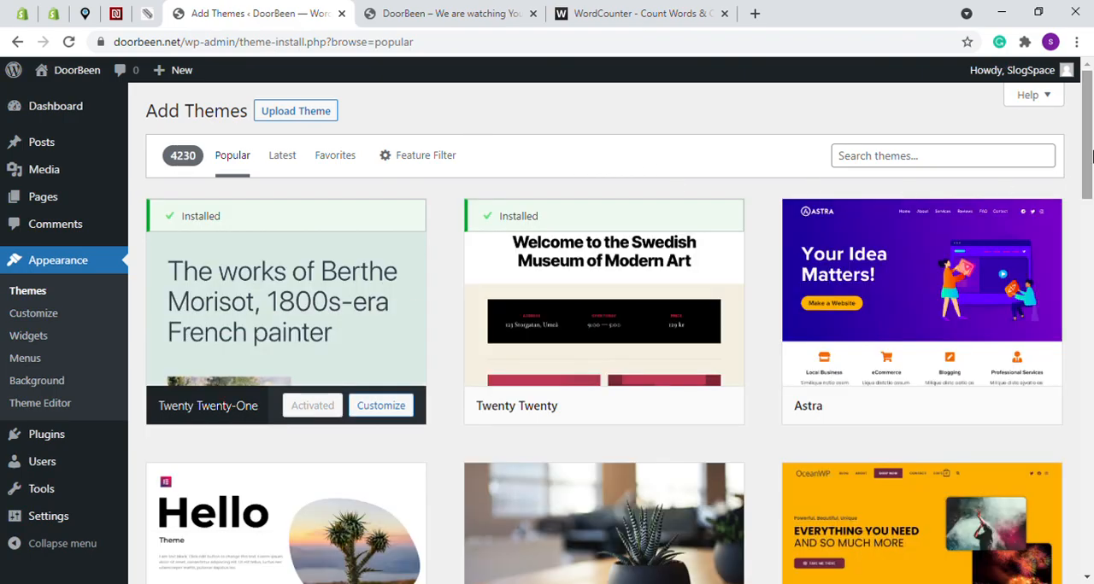
{"action": "left_click_drag", "start_coordinate": [1087, 141], "coordinate": [1091, 525]}
{"action": "mouse_move", "coordinate": [916, 388]}
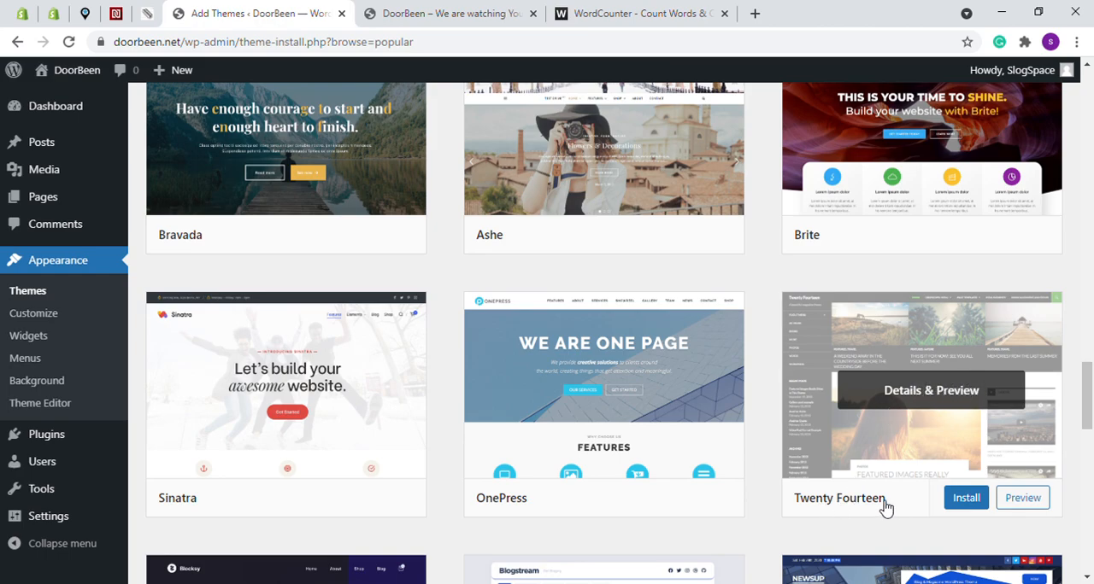
{"action": "left_click", "coordinate": [948, 395]}
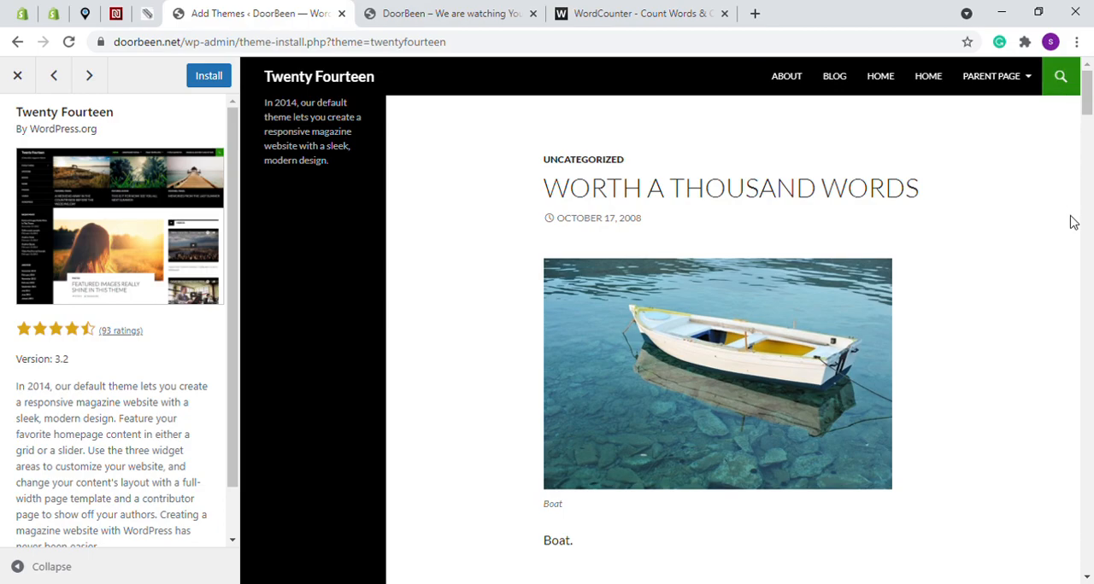
{"action": "left_click_drag", "start_coordinate": [1090, 120], "coordinate": [976, 51]}
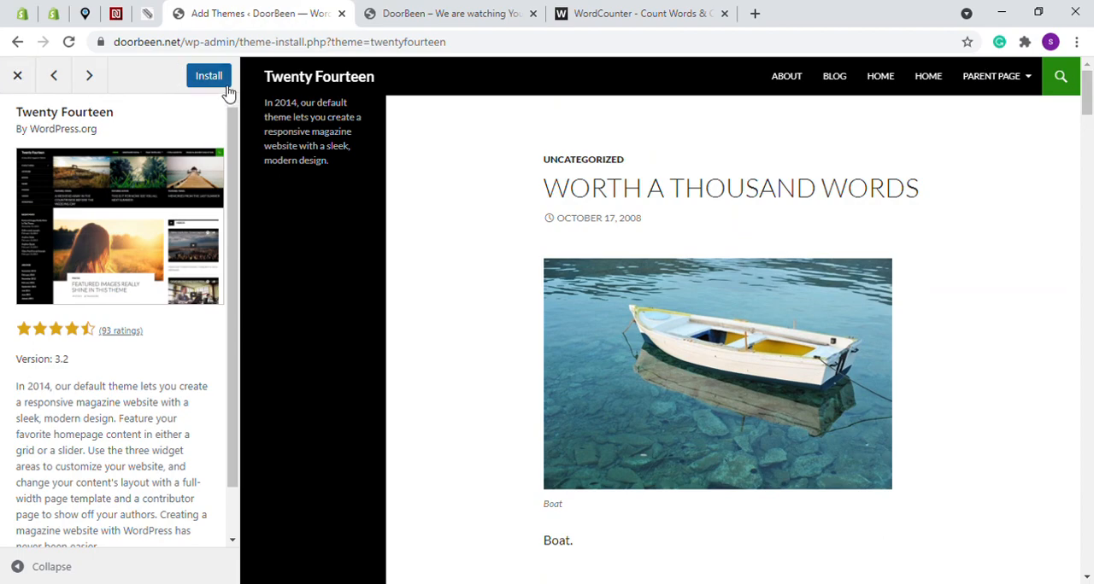
Preview the Blocksy and Blogstream themes and examine their page layouts
{"action": "left_click", "coordinate": [93, 77]}
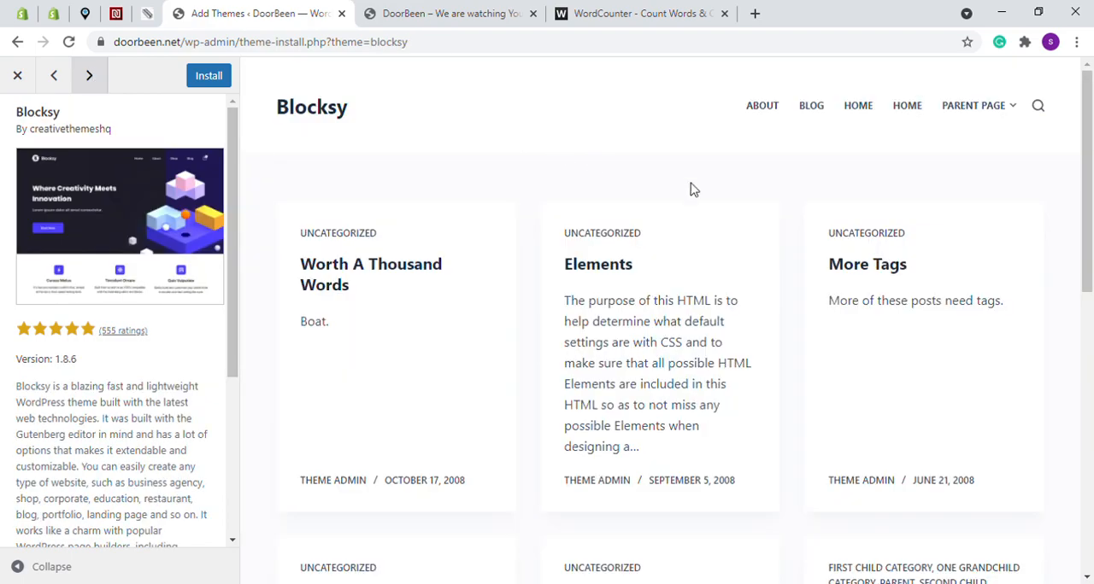
{"action": "scroll", "coordinate": [586, 156], "scroll_direction": "down", "scroll_amount": 3}
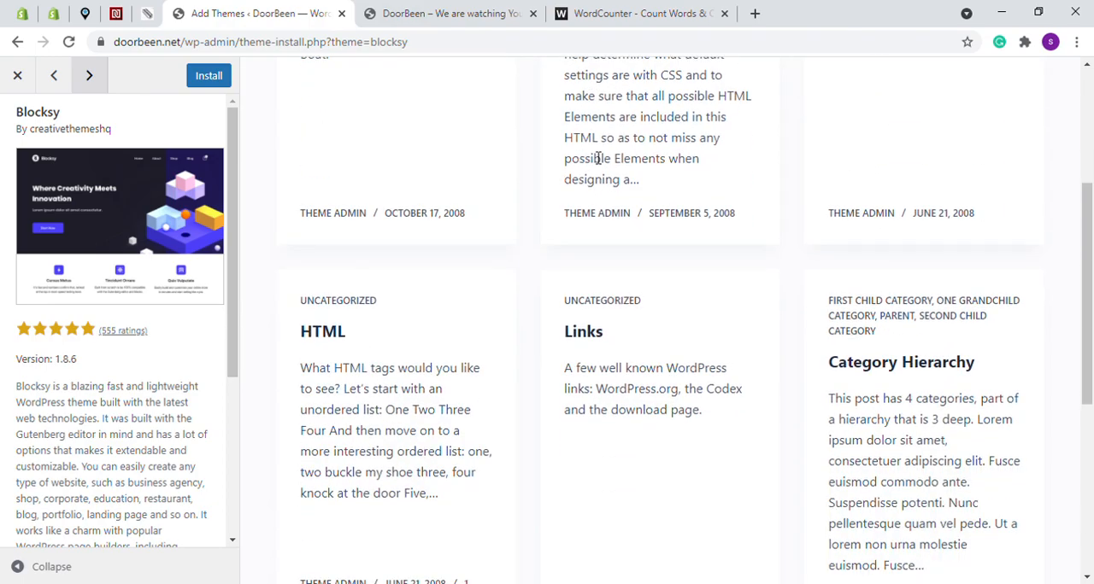
{"action": "scroll", "coordinate": [598, 158], "scroll_direction": "up", "scroll_amount": 3}
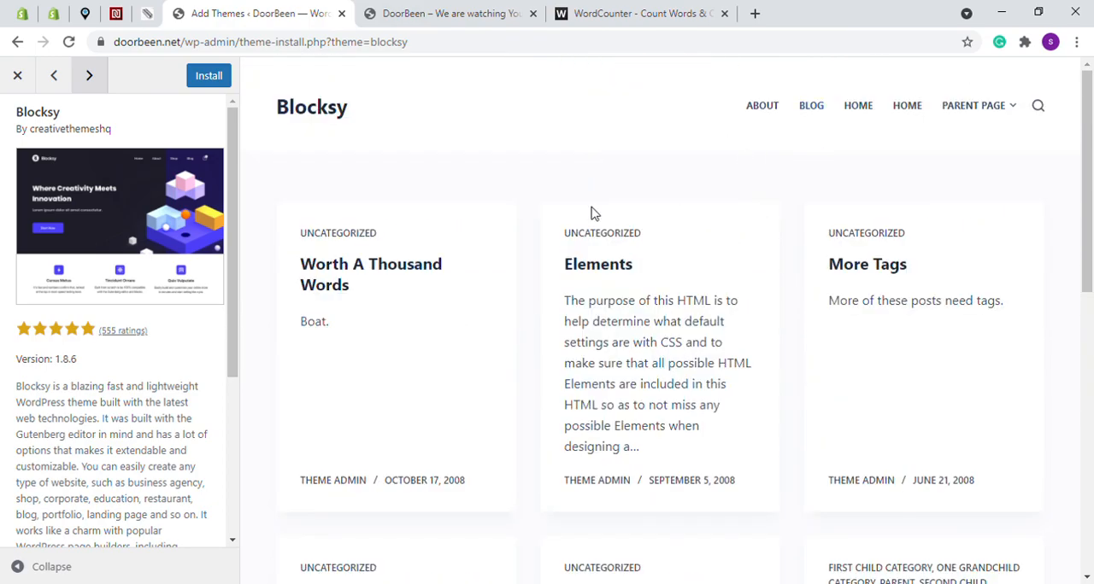
{"action": "left_click", "coordinate": [91, 76]}
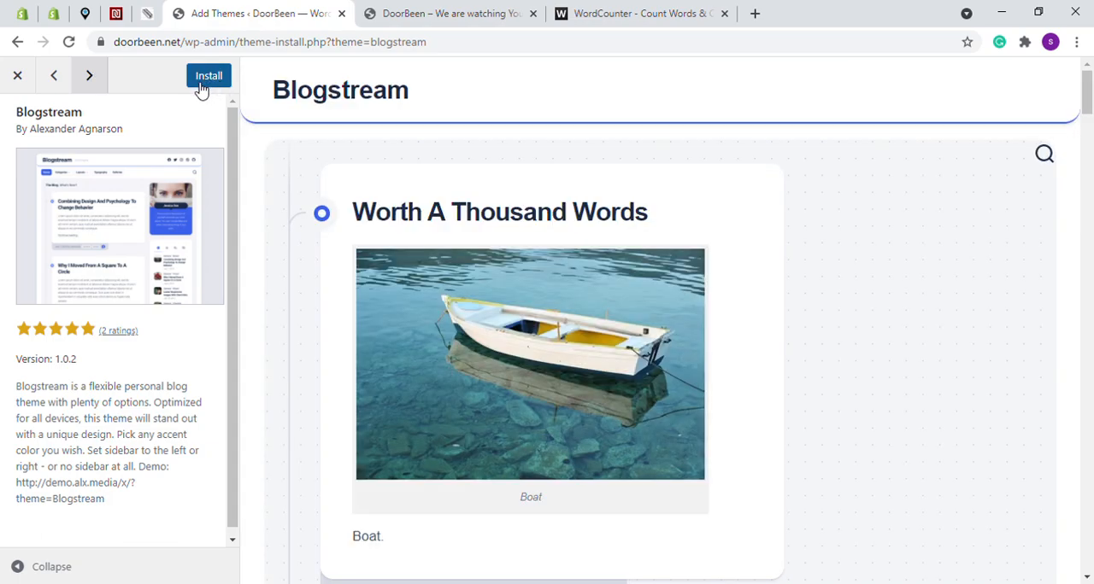
{"action": "scroll", "coordinate": [503, 158], "scroll_direction": "down", "scroll_amount": 7}
{"action": "scroll", "coordinate": [503, 159], "scroll_direction": "up", "scroll_amount": 4}
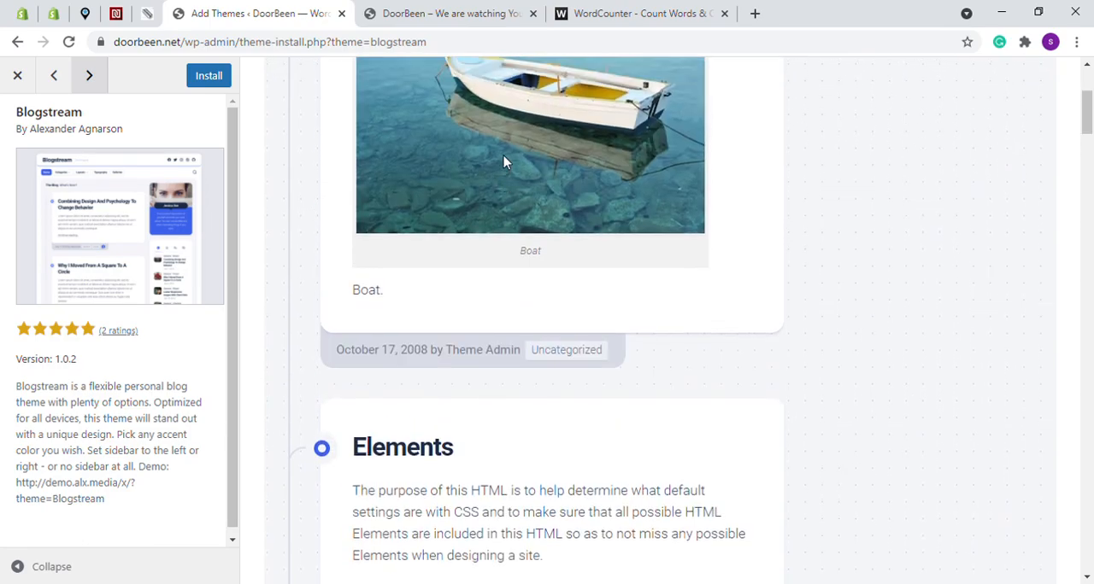
{"action": "scroll", "coordinate": [504, 162], "scroll_direction": "up", "scroll_amount": 3}
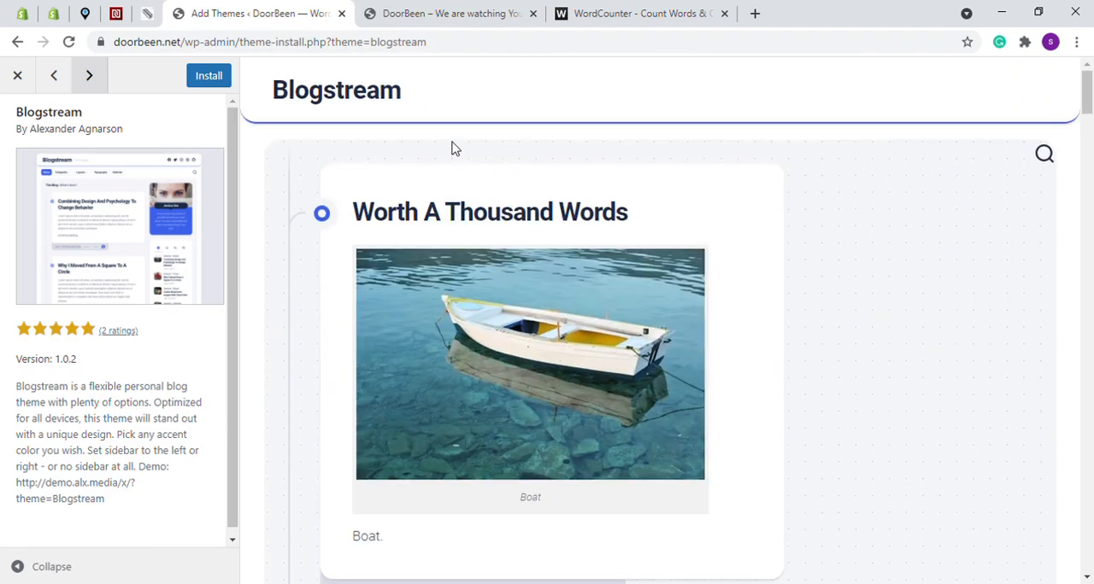
Preview the Newsup theme's page layout and install the theme on the site
{"action": "left_click", "coordinate": [92, 76]}
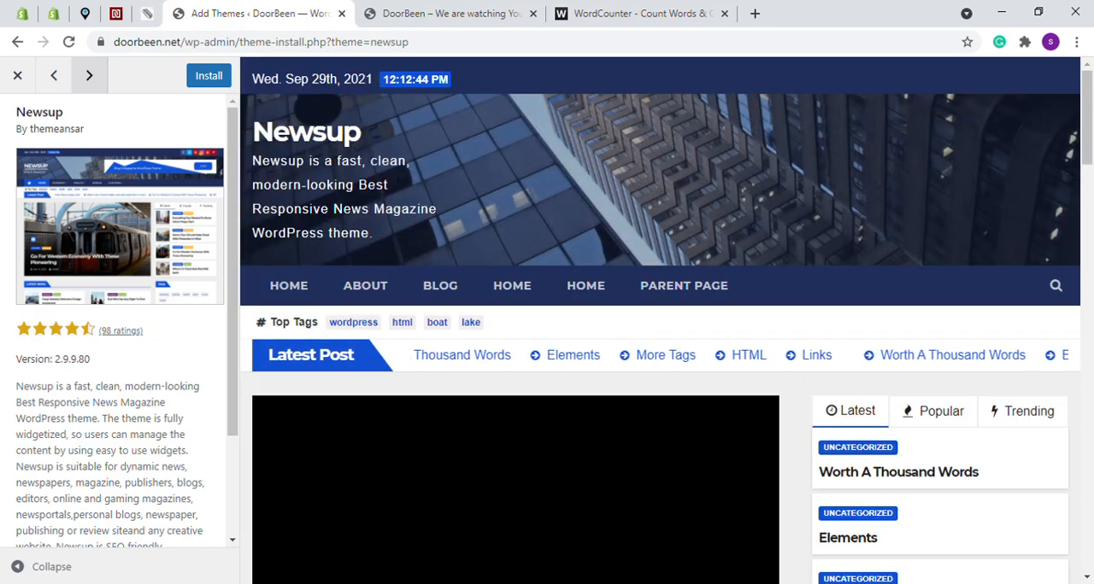
{"action": "scroll", "coordinate": [547, 241], "scroll_direction": "down", "scroll_amount": 9}
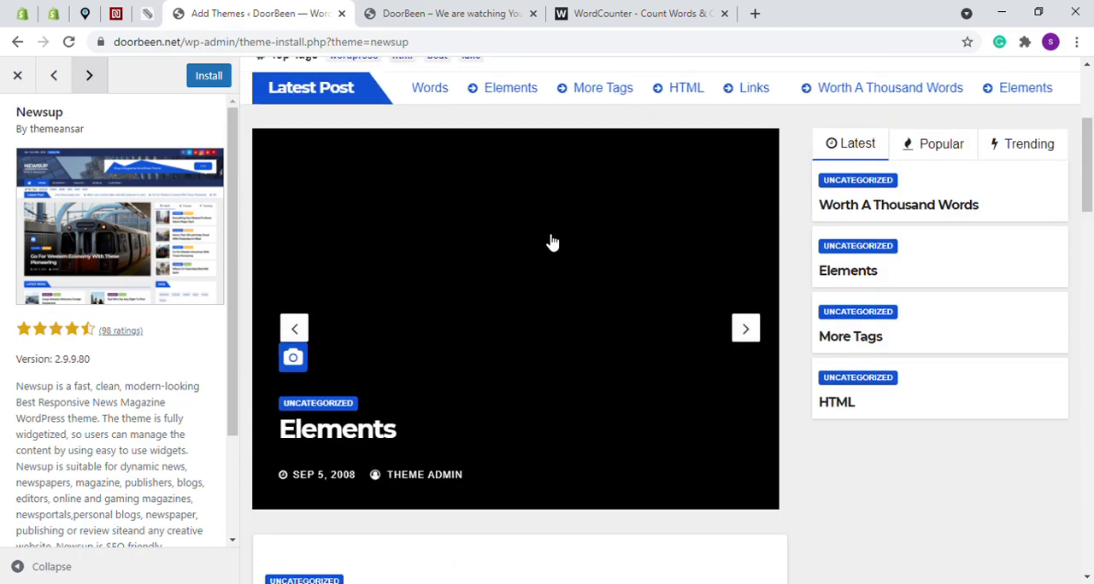
{"action": "scroll", "coordinate": [547, 241], "scroll_direction": "down", "scroll_amount": 10}
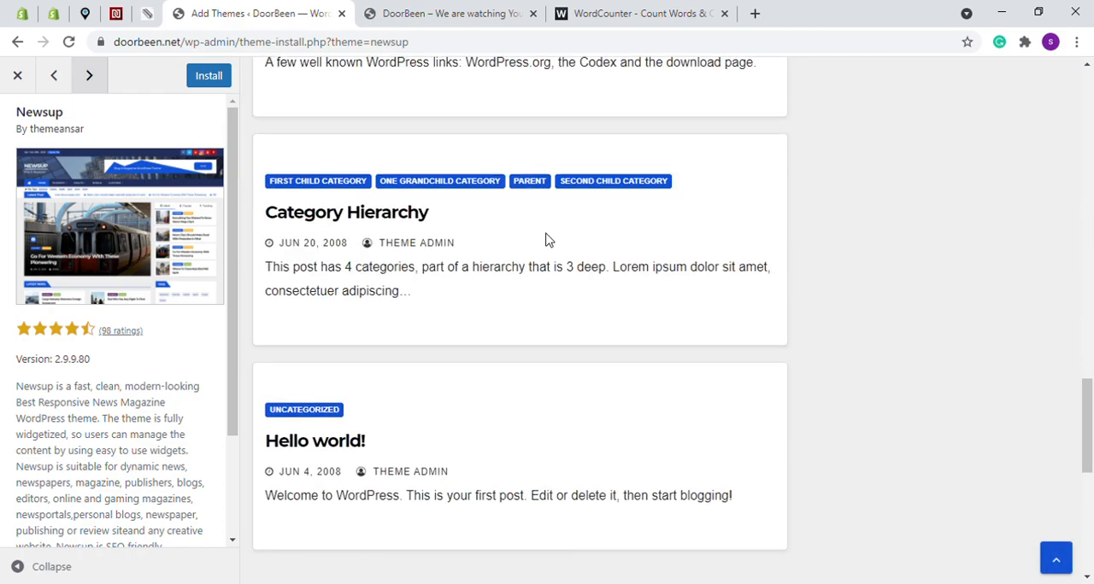
{"action": "scroll", "coordinate": [551, 241], "scroll_direction": "up", "scroll_amount": 20}
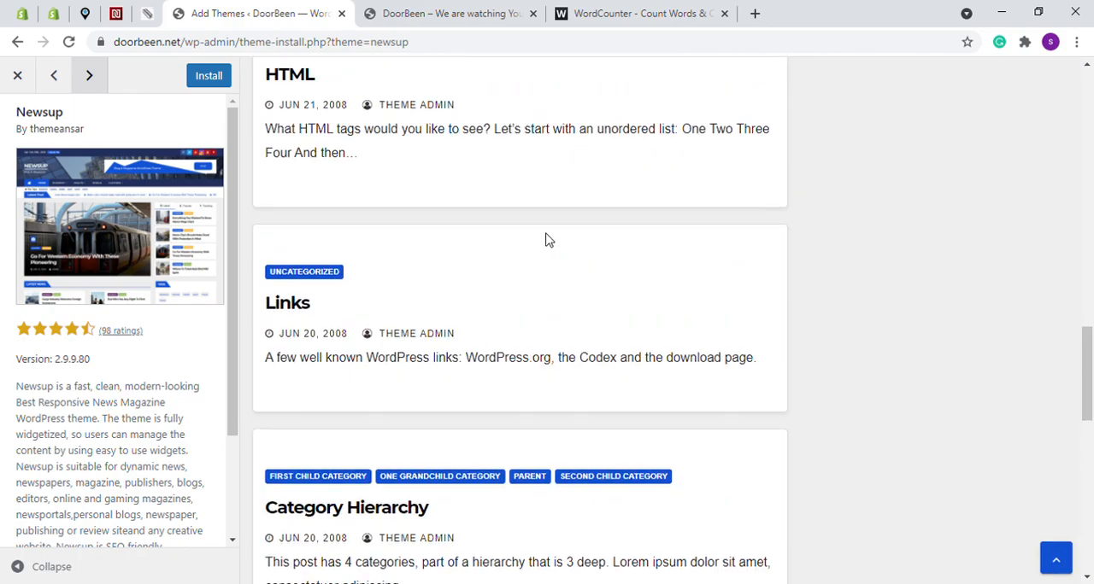
{"action": "scroll", "coordinate": [545, 233], "scroll_direction": "up", "scroll_amount": 1}
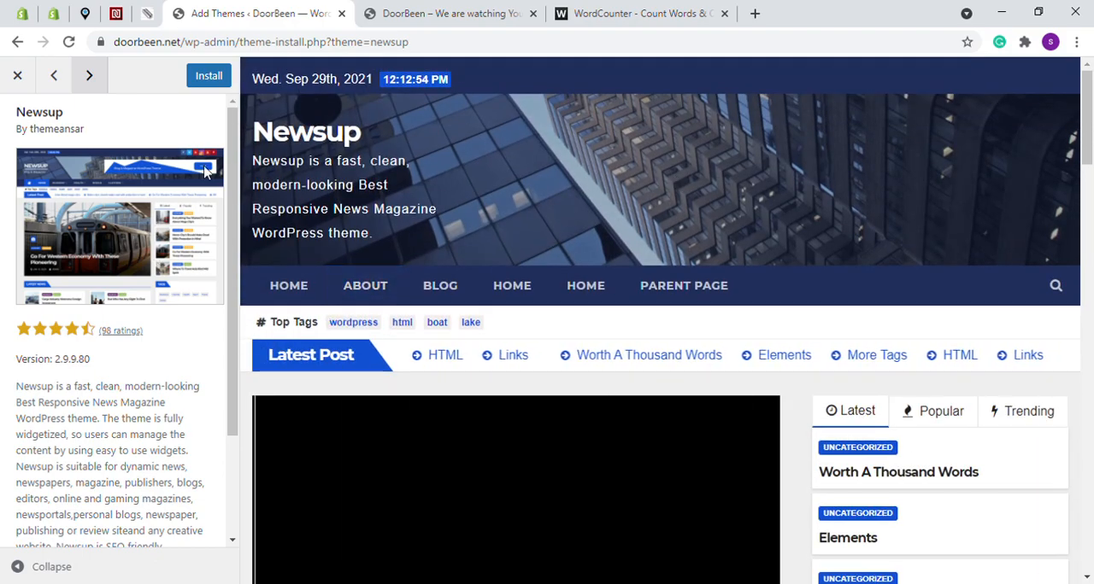
{"action": "left_click", "coordinate": [209, 79]}
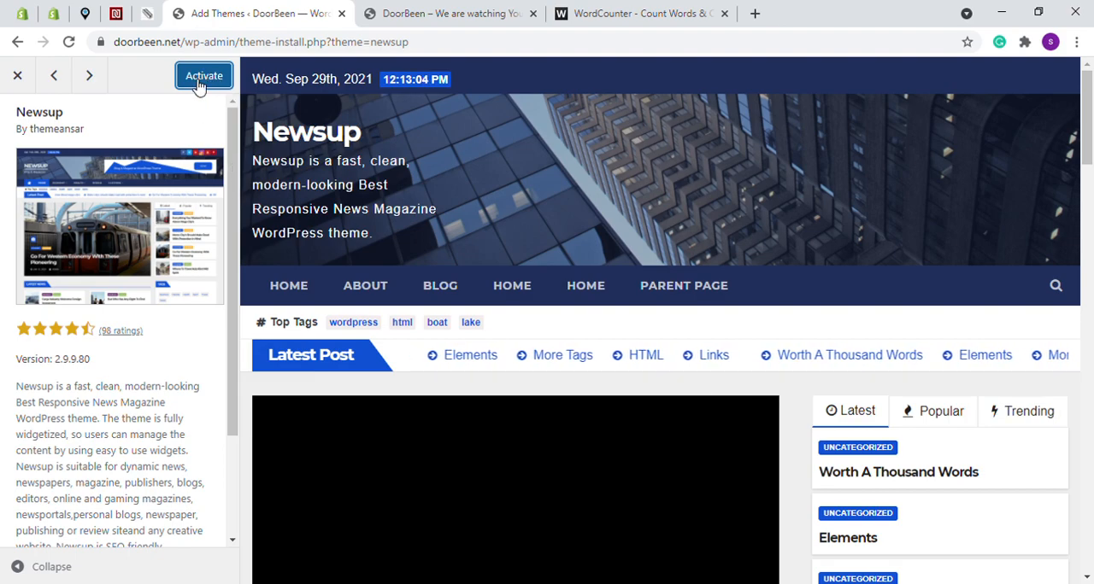
Check the live DoorBeen homepage and look through more of the popular themes in the catalogue
{"action": "left_click", "coordinate": [417, 13]}
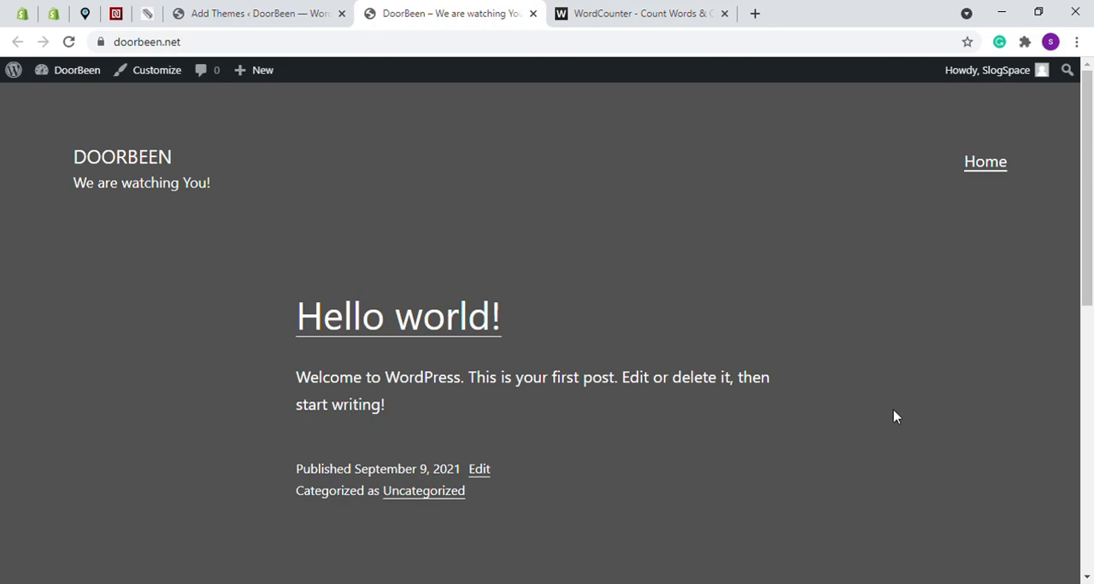
{"action": "left_click", "coordinate": [288, 13]}
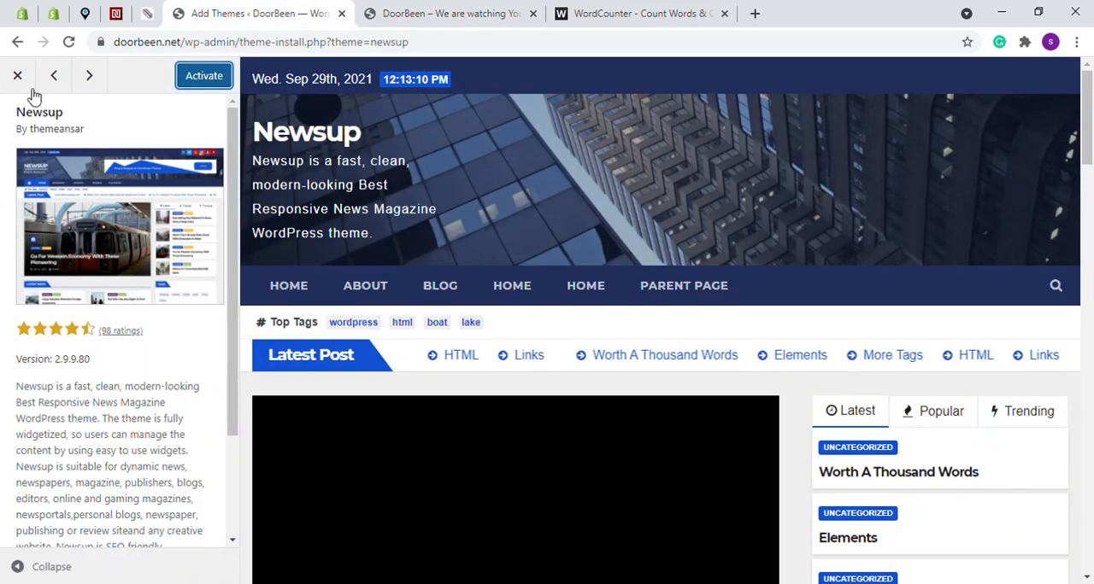
{"action": "left_click", "coordinate": [19, 76]}
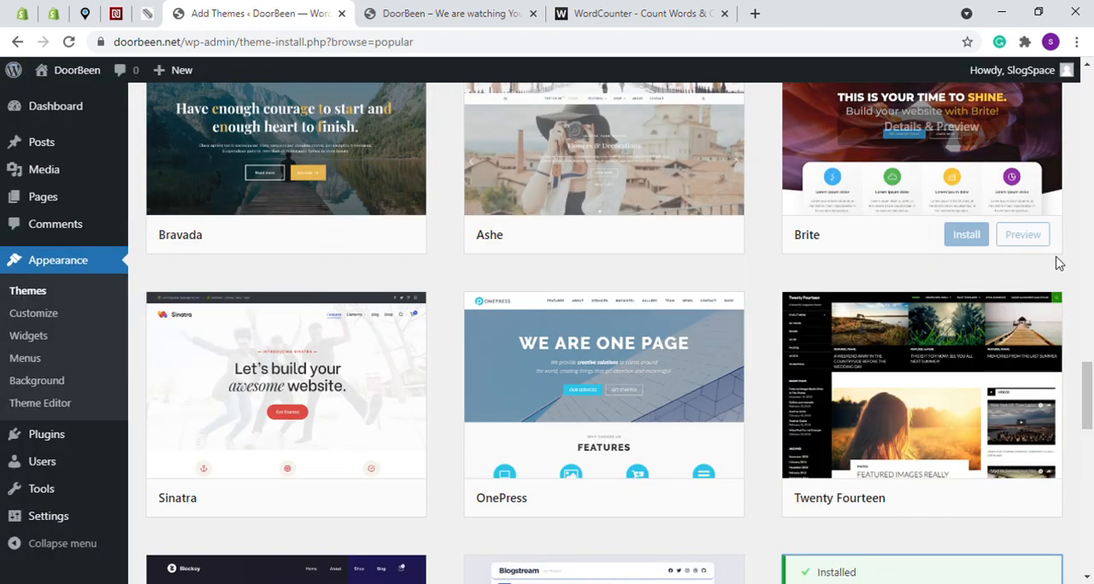
{"action": "scroll", "coordinate": [769, 274], "scroll_direction": "up", "scroll_amount": 3}
{"action": "mouse_move", "coordinate": [986, 476]}
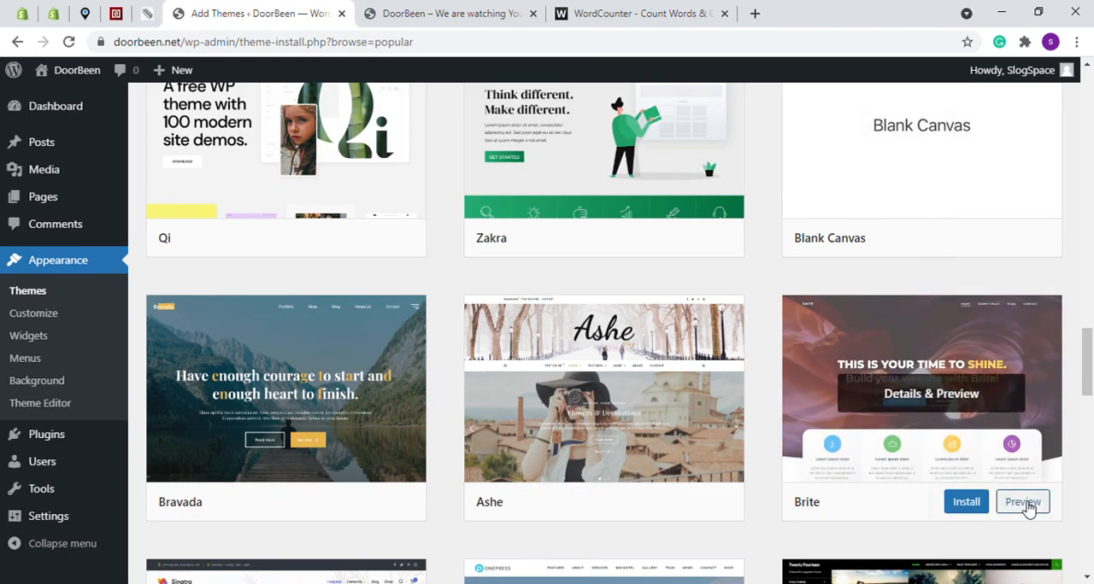
{"action": "scroll", "coordinate": [510, 214], "scroll_direction": "up", "scroll_amount": 20}
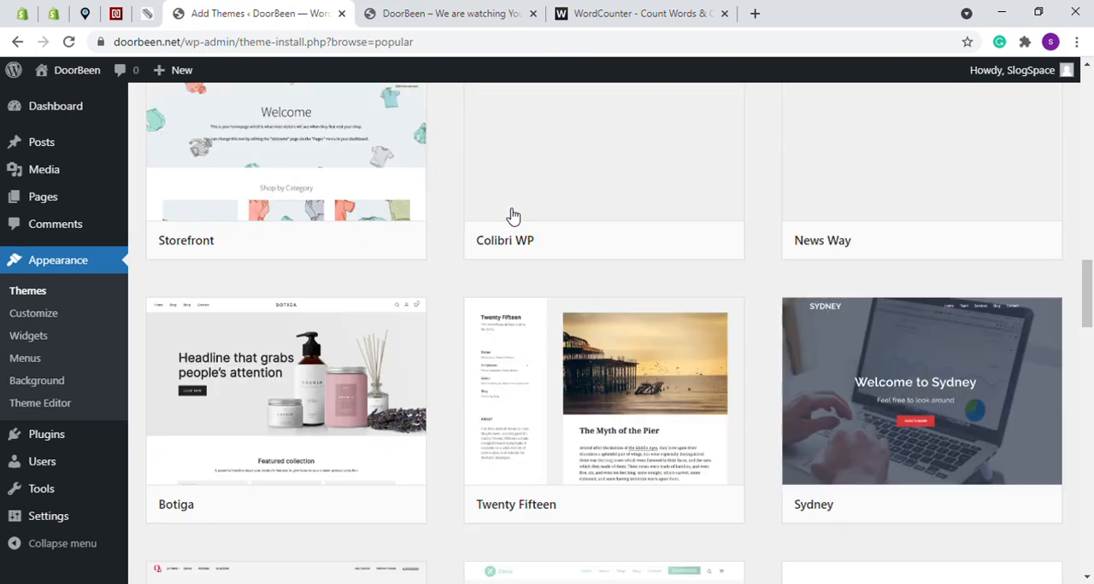
Activate the Newsup theme from the site's installed themes
{"action": "left_click", "coordinate": [31, 296]}
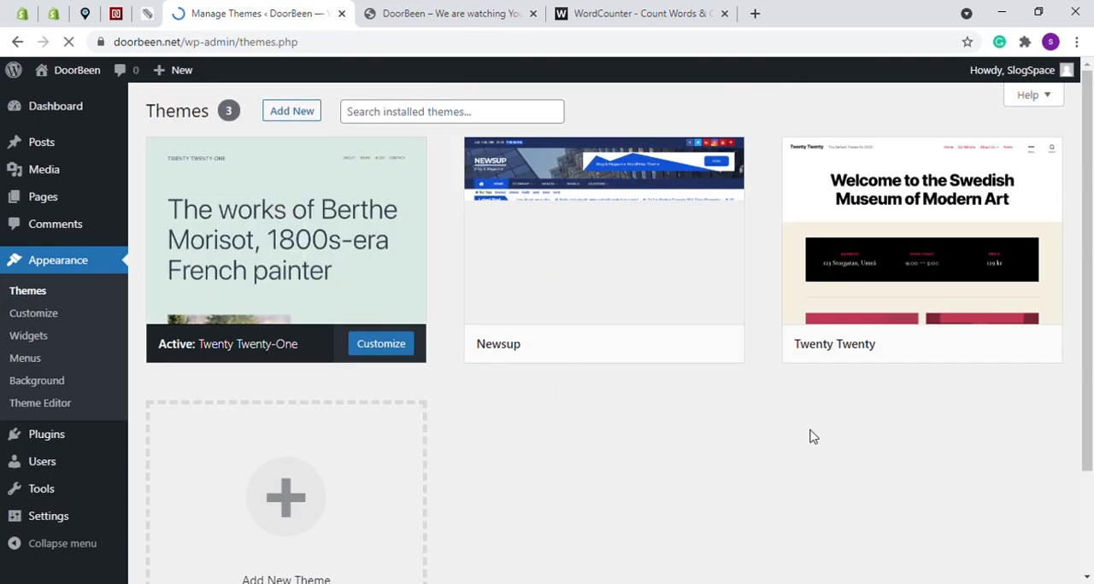
{"action": "mouse_move", "coordinate": [493, 354]}
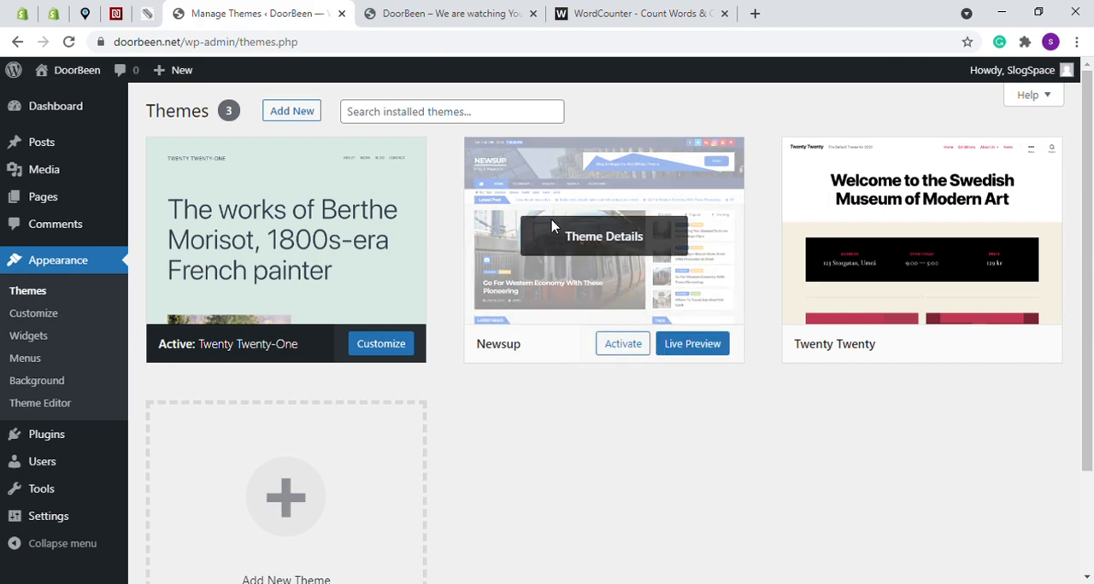
{"action": "left_click", "coordinate": [623, 346]}
{"action": "scroll", "coordinate": [337, 367], "scroll_direction": "down", "scroll_amount": 3}
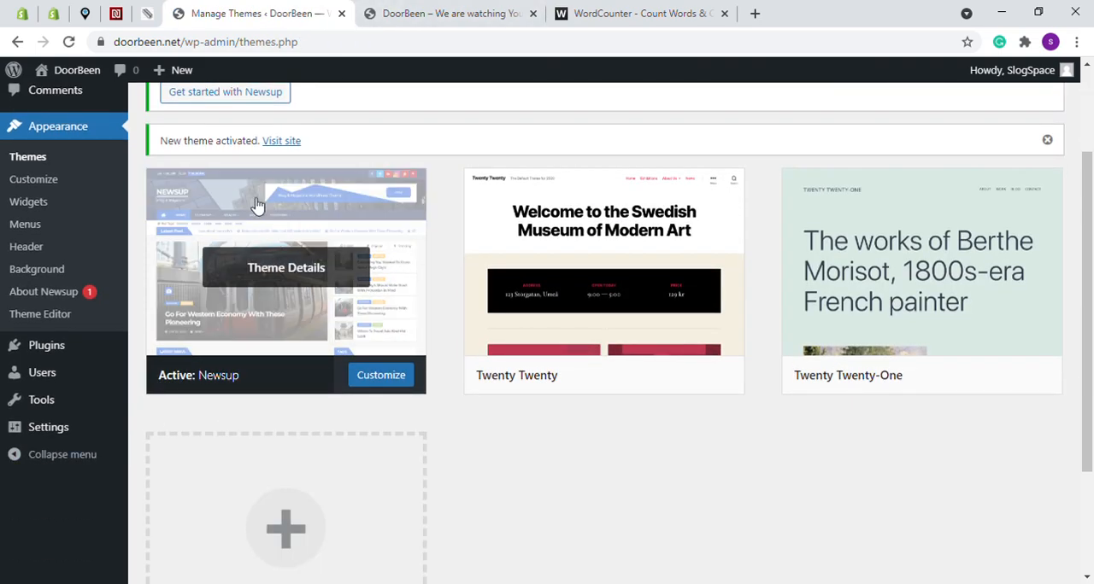
Reload the live DoorBeen homepage and examine its layout with the Newsup theme
{"action": "left_click", "coordinate": [454, 10]}
{"action": "left_click", "coordinate": [71, 43]}
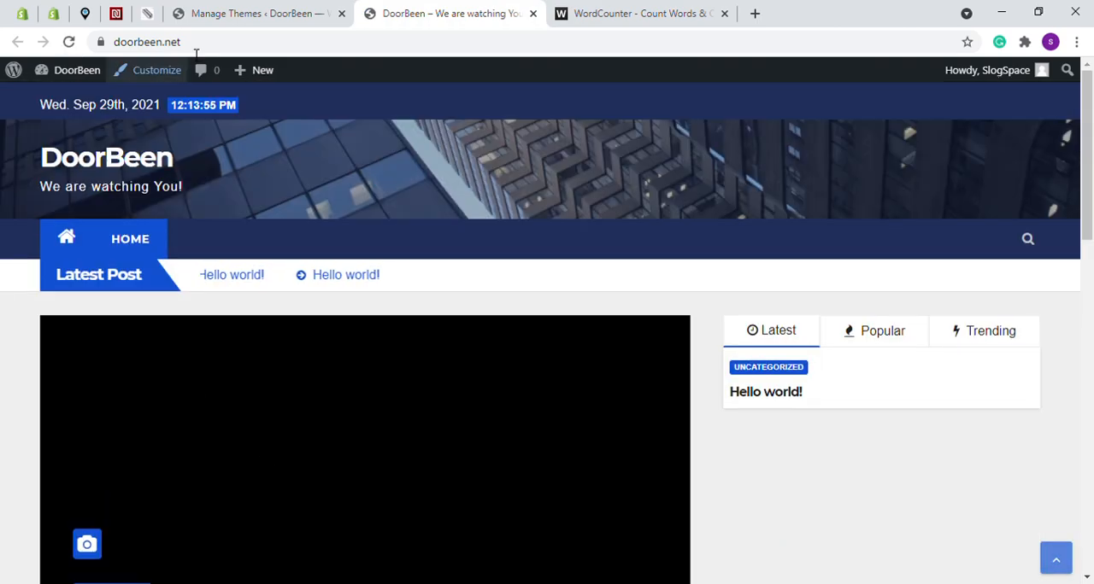
{"action": "left_click", "coordinate": [198, 44]}
{"action": "left_click", "coordinate": [197, 47]}
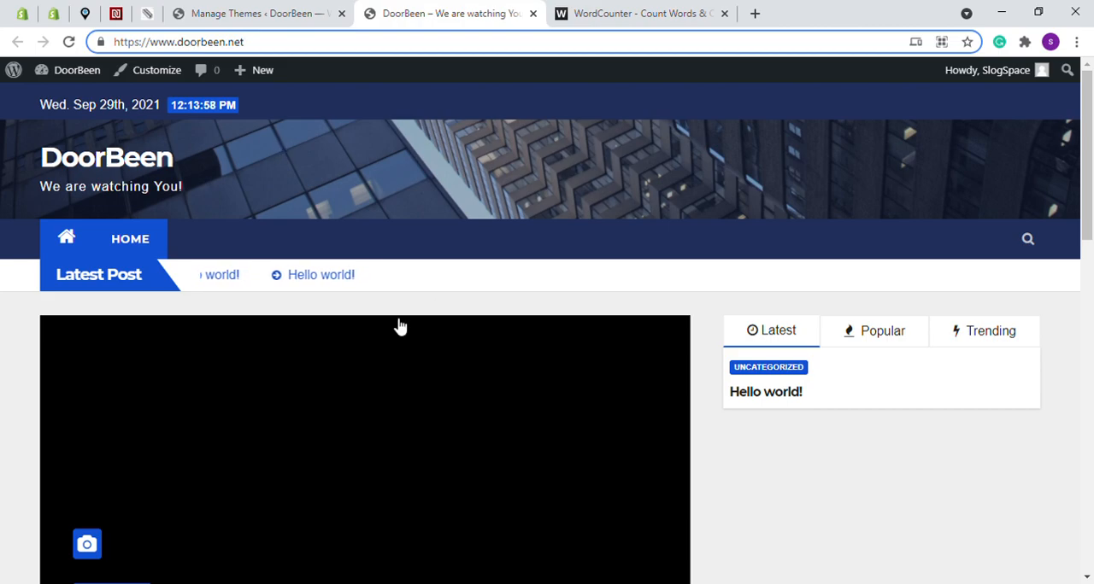
{"action": "left_click", "coordinate": [1089, 186]}
{"action": "scroll", "coordinate": [1088, 188], "scroll_direction": "down", "scroll_amount": 3}
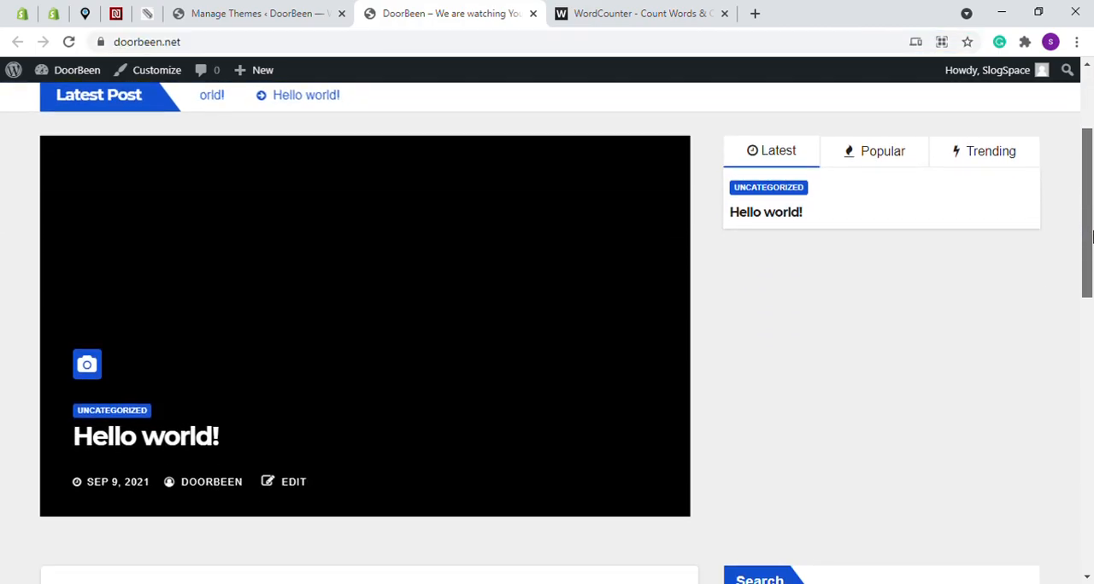
{"action": "scroll", "coordinate": [1089, 196], "scroll_direction": "up", "scroll_amount": 3}
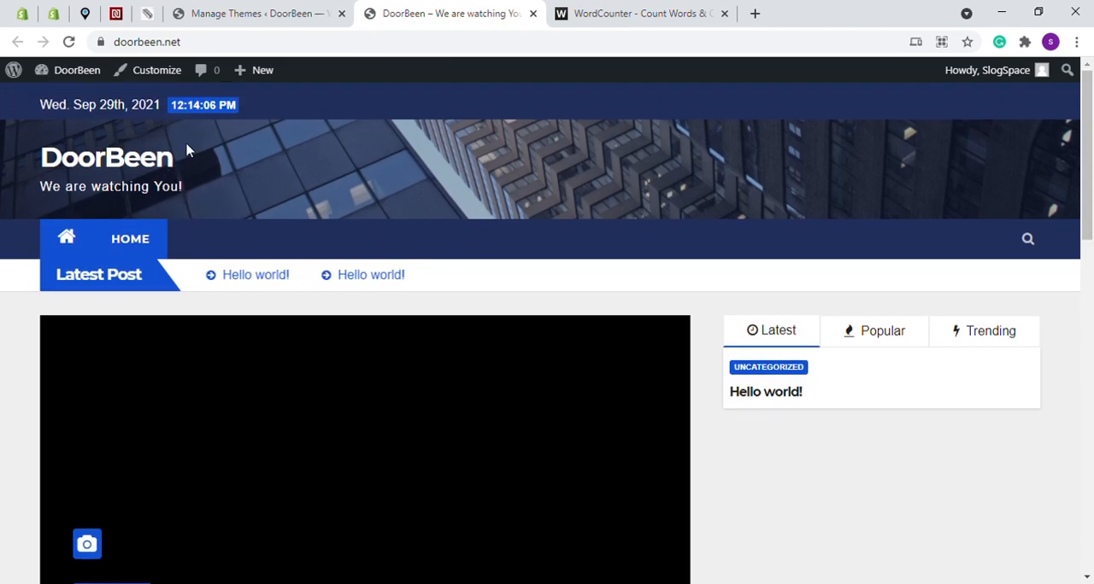
Look over the live DoorBeen homepage down to its footer and return to the site's installed themes
{"action": "scroll", "coordinate": [1088, 299], "scroll_direction": "down", "scroll_amount": 6}
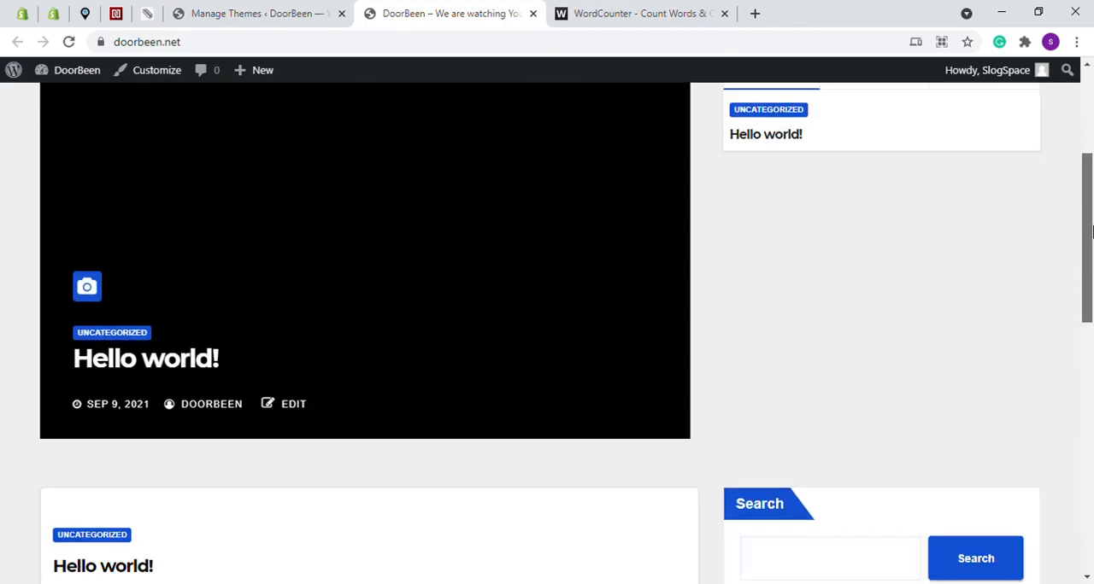
{"action": "left_click_drag", "start_coordinate": [1091, 299], "coordinate": [1091, 476]}
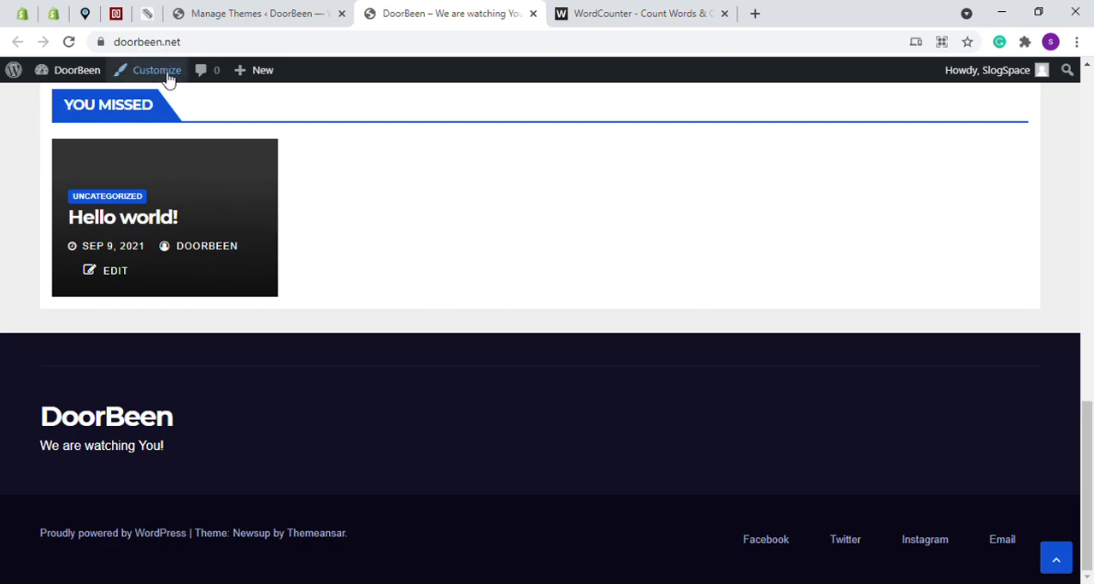
{"action": "left_click", "coordinate": [263, 13]}
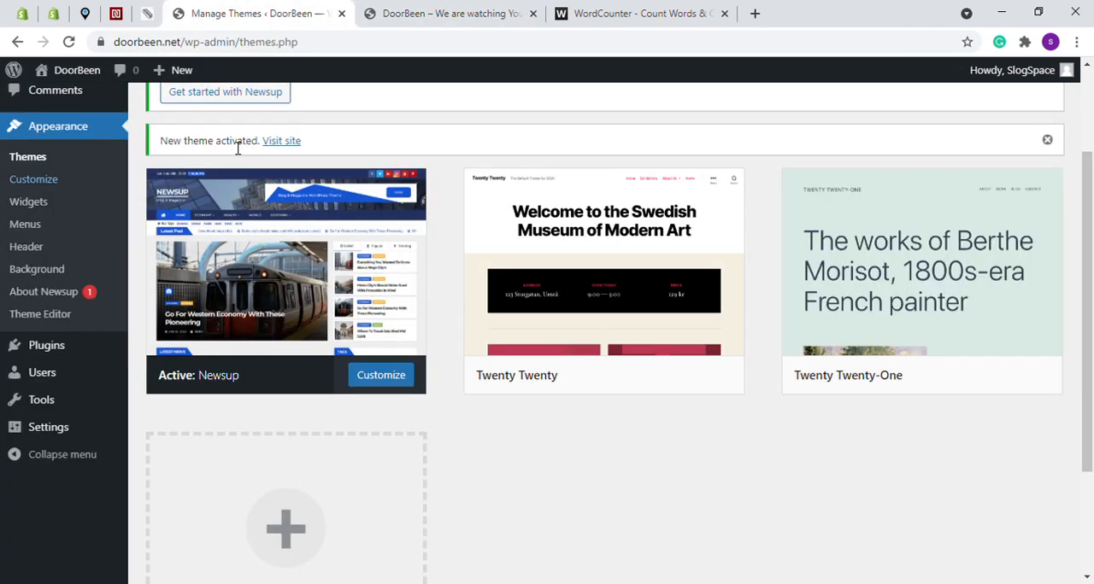
{"action": "scroll", "coordinate": [238, 147], "scroll_direction": "up", "scroll_amount": 3}
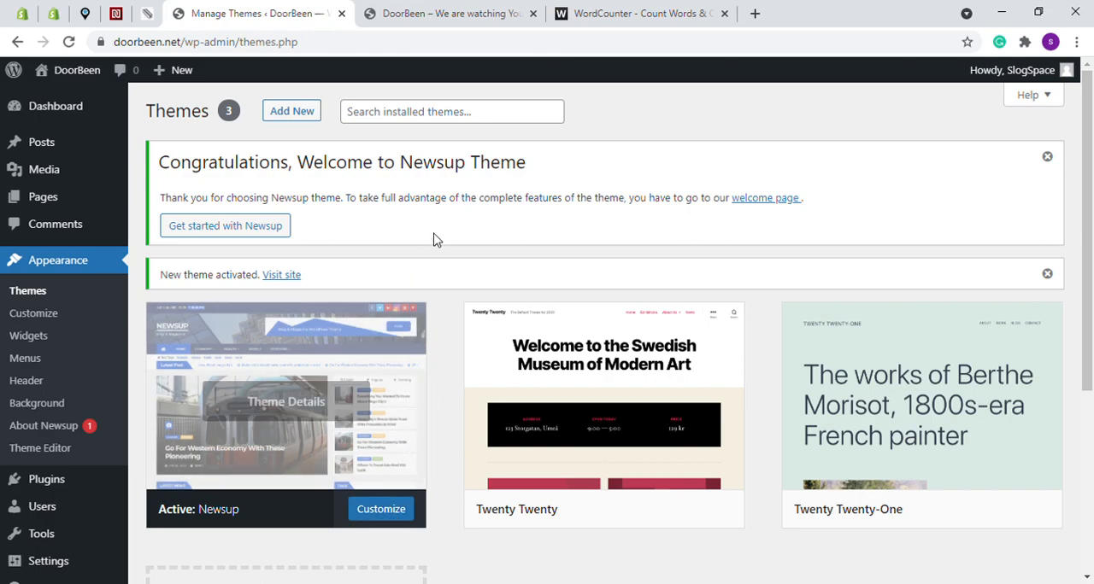
Review the live homepage again, checking the post tabs, the You Missed section and the footer social links
{"action": "left_click", "coordinate": [409, 7]}
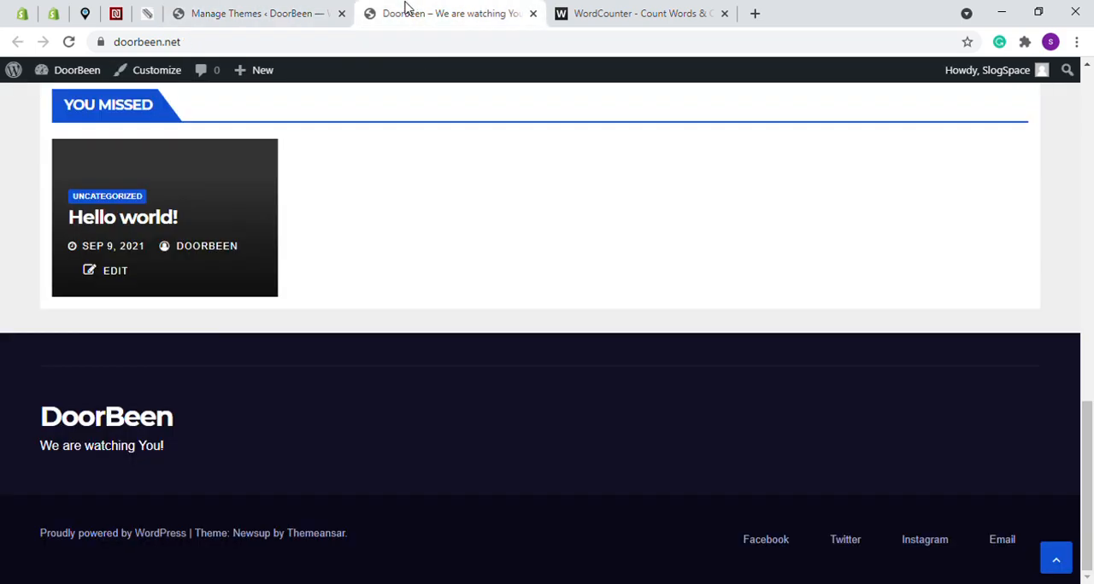
{"action": "scroll", "coordinate": [1031, 245], "scroll_direction": "up", "scroll_amount": 10}
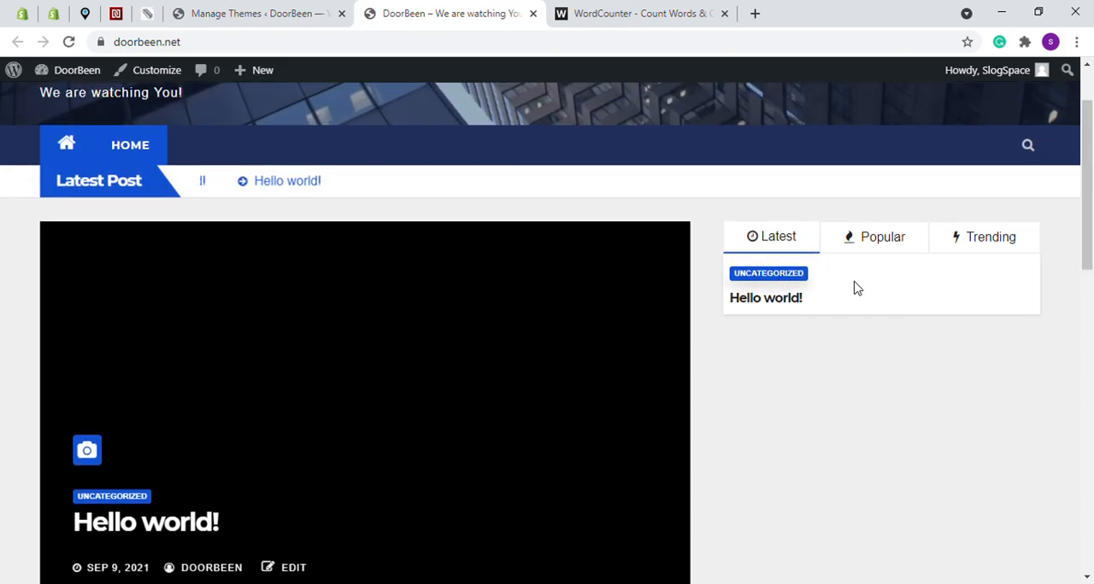
{"action": "scroll", "coordinate": [939, 227], "scroll_direction": "down", "scroll_amount": 1}
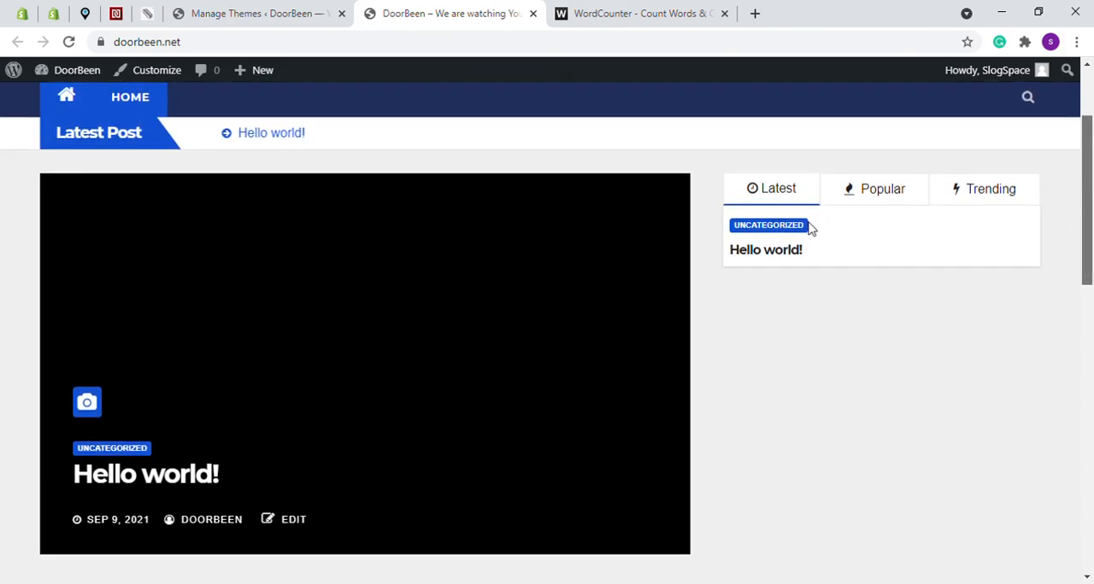
{"action": "left_click_drag", "start_coordinate": [1087, 187], "coordinate": [1089, 502]}
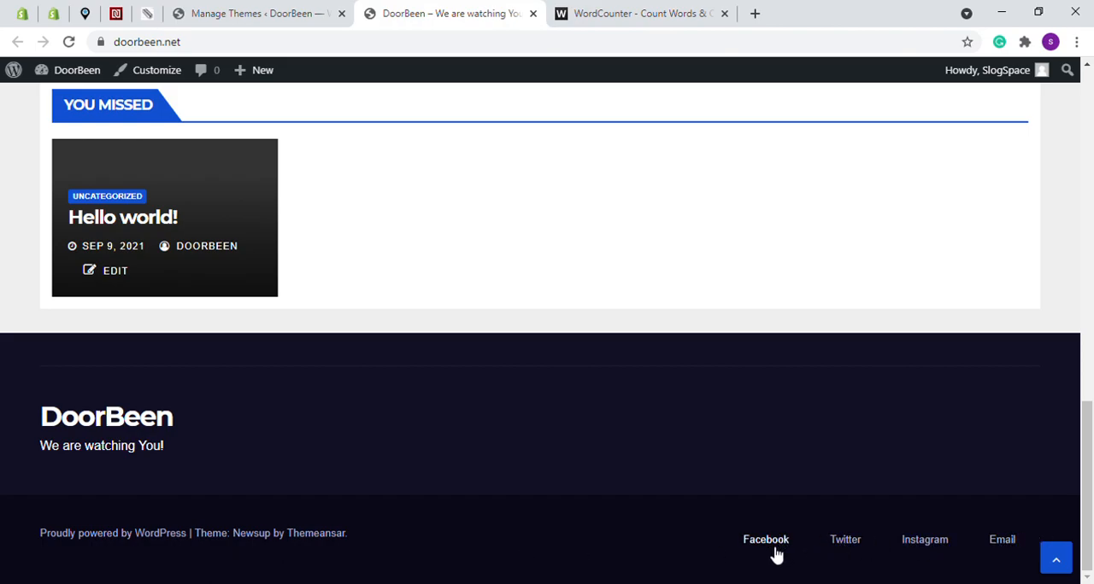
{"action": "left_click_drag", "start_coordinate": [1086, 426], "coordinate": [1087, 96]}
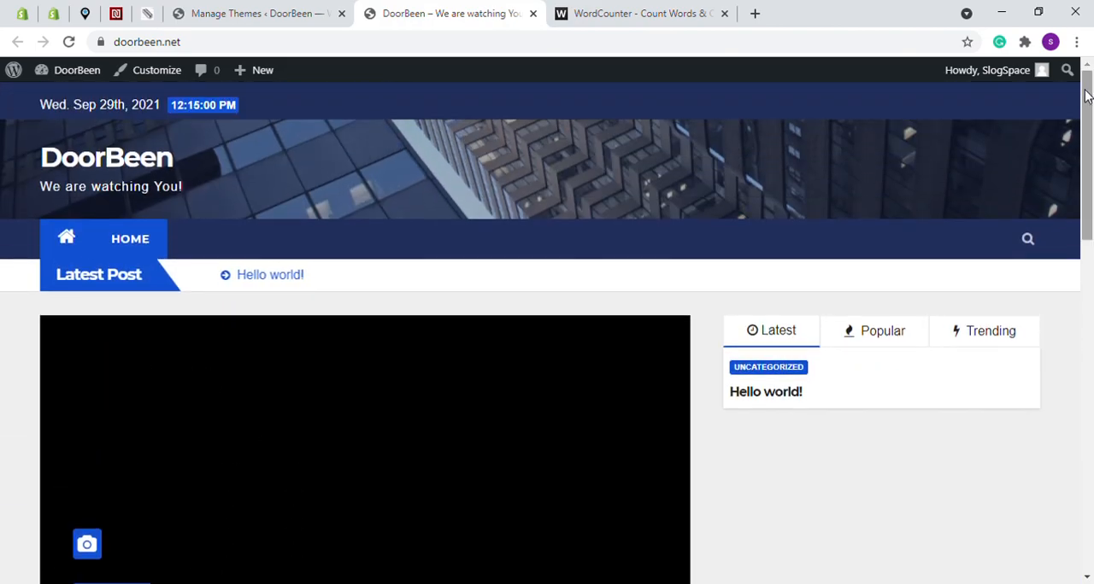
Open the customizer for the active Newsup theme from the installed themes
{"action": "left_click", "coordinate": [203, 9]}
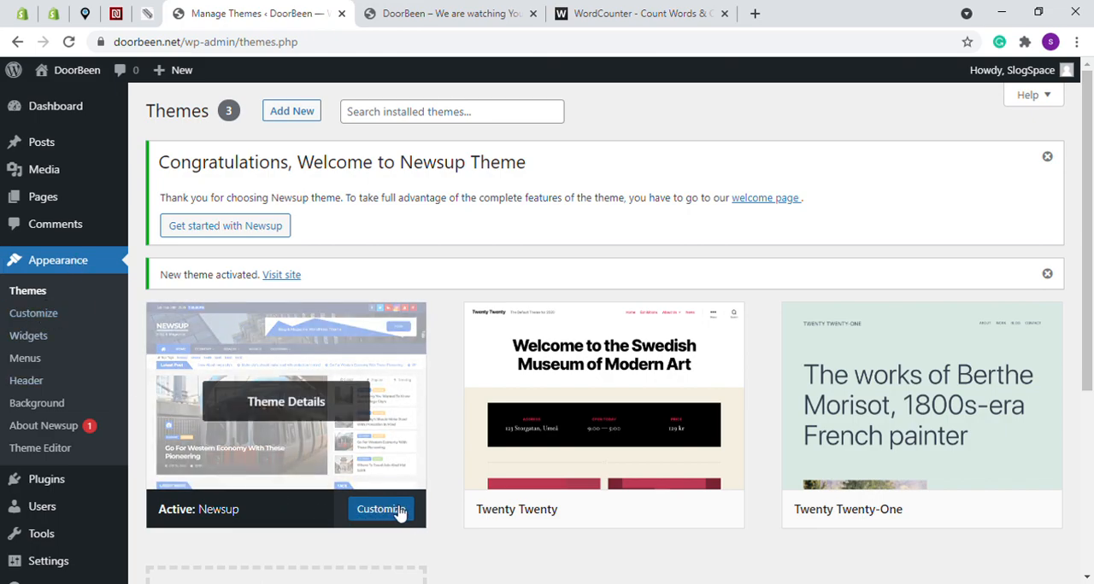
{"action": "left_click", "coordinate": [439, 363]}
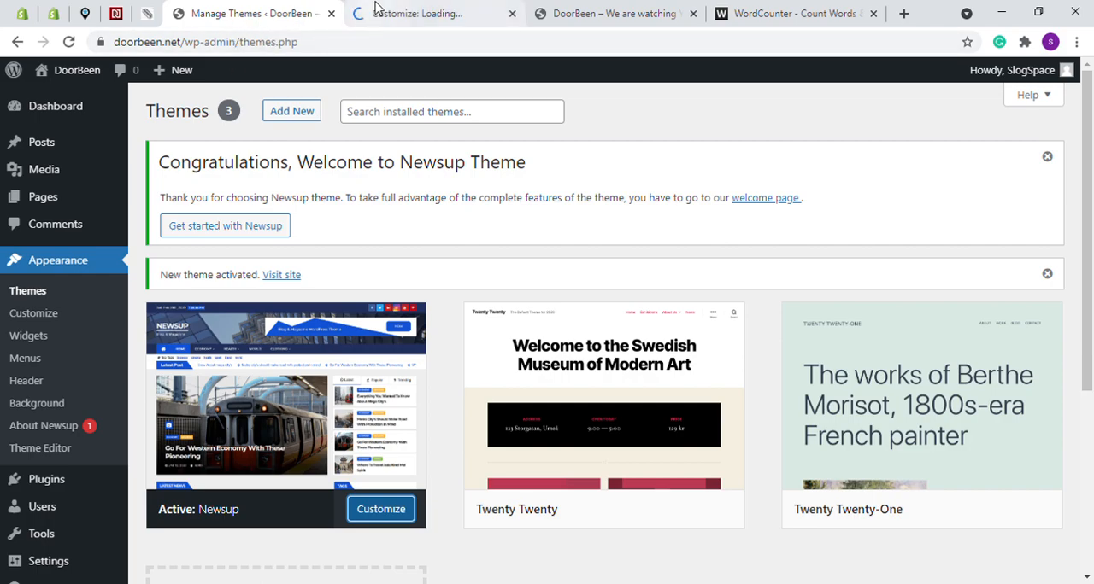
{"action": "left_click", "coordinate": [410, 7]}
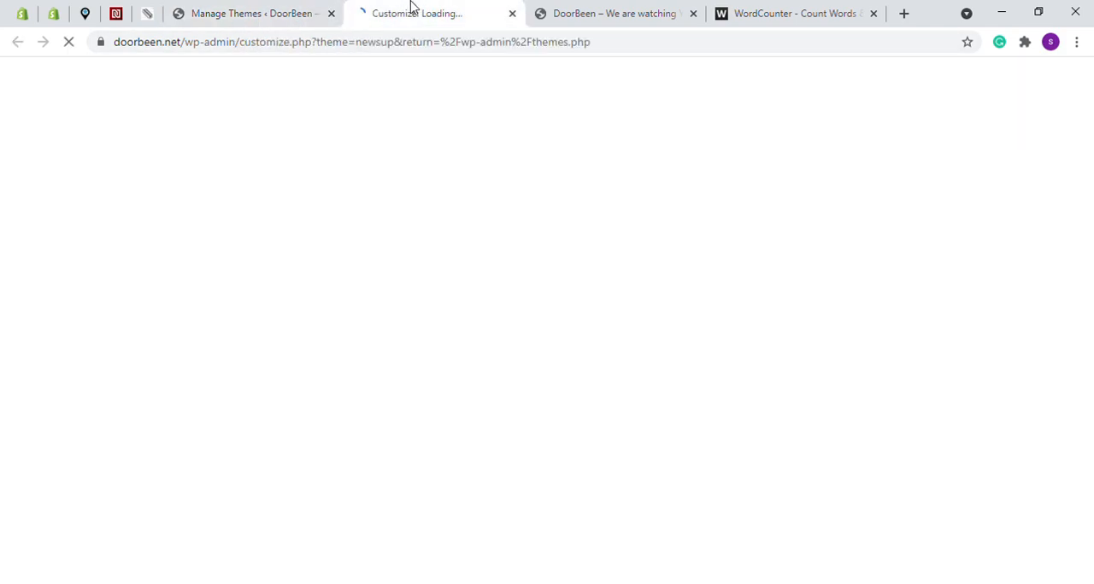
{"action": "left_click", "coordinate": [298, 6]}
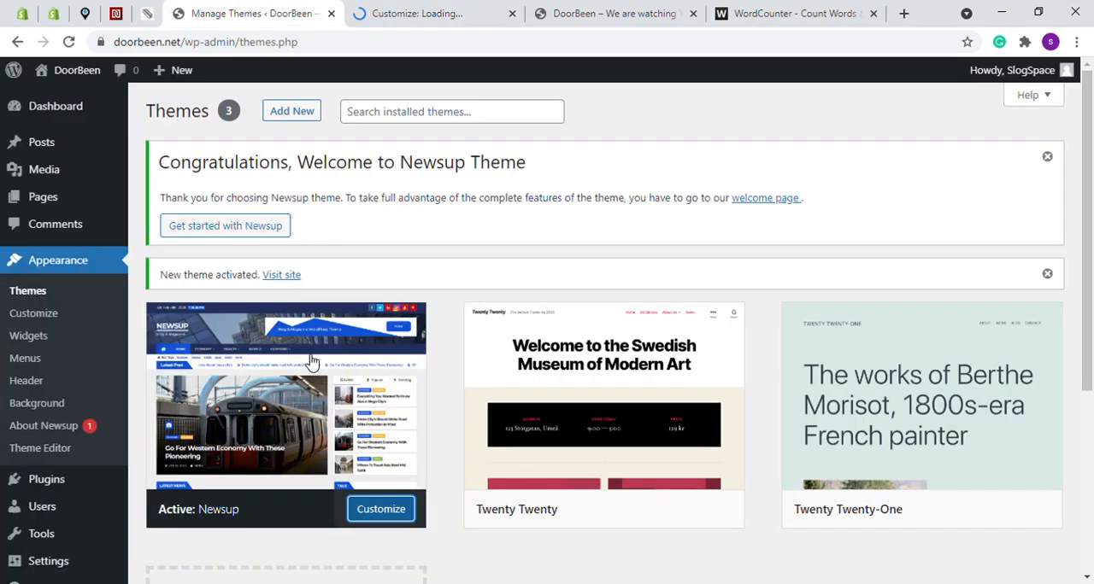
{"action": "left_click", "coordinate": [440, 6]}
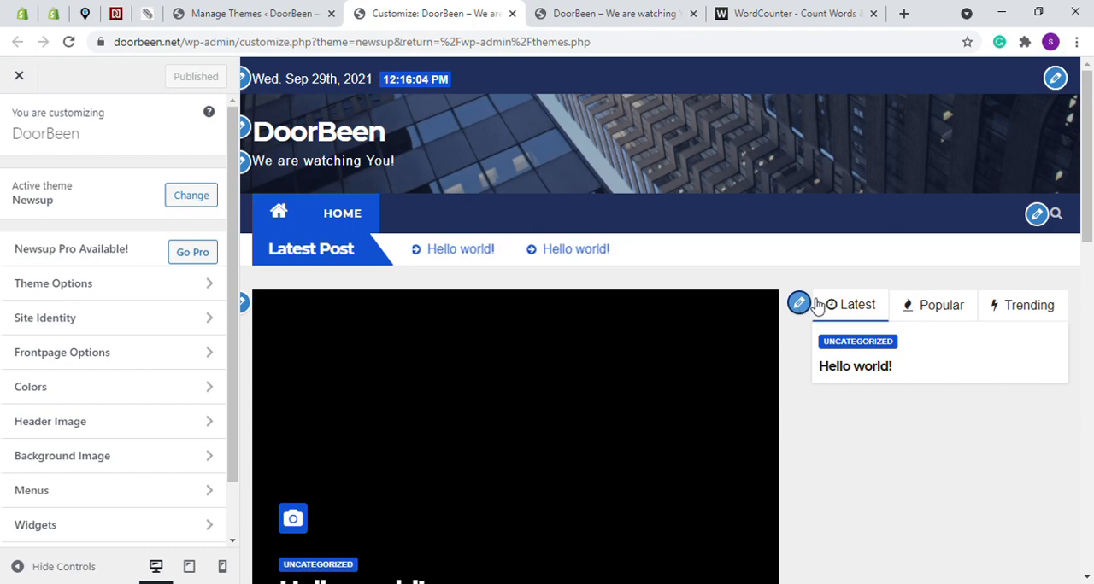
Examine the editable sections of the homepage preview in the customizer, including the Search and Recent Posts widgets
{"action": "scroll", "coordinate": [1089, 222], "scroll_direction": "down", "scroll_amount": 2}
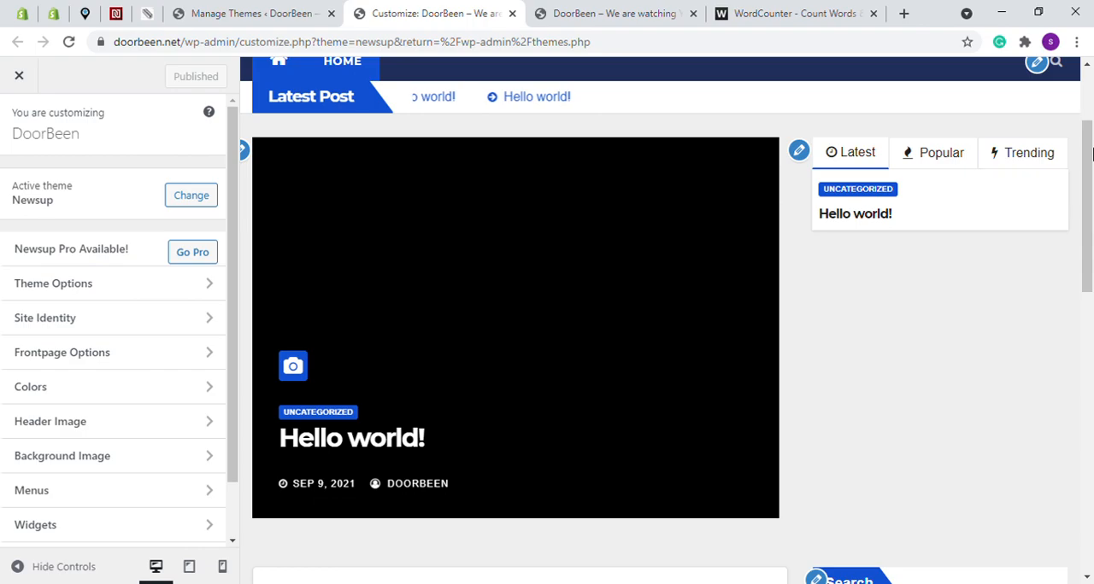
{"action": "scroll", "coordinate": [980, 272], "scroll_direction": "down", "scroll_amount": 4}
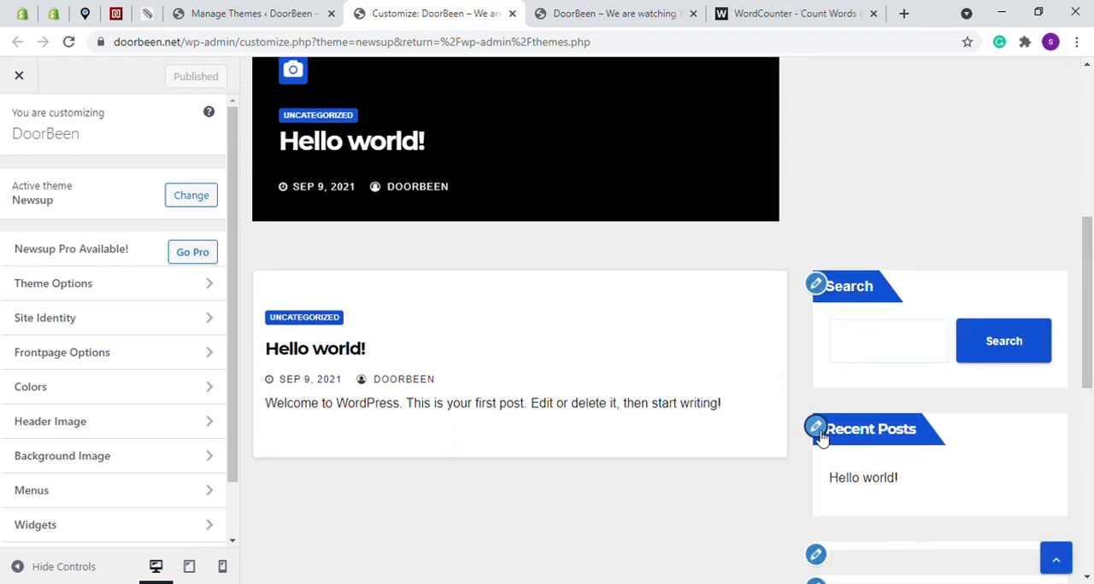
{"action": "left_click_drag", "start_coordinate": [1089, 299], "coordinate": [1053, 240]}
{"action": "left_click", "coordinate": [1053, 240]}
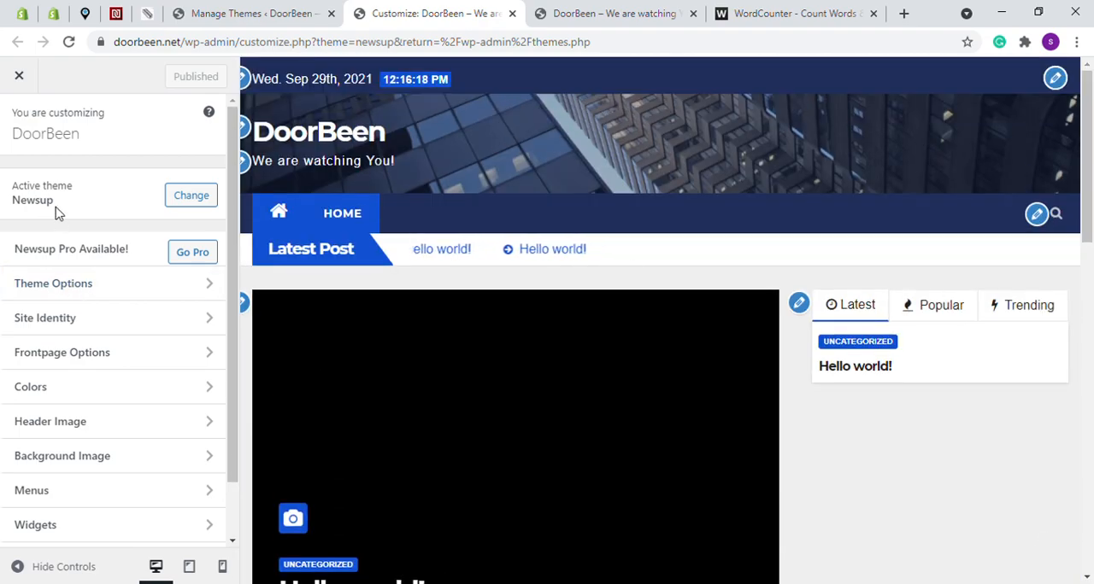
Open the Content Layout Settings in the Theme Options and compare them with the homepage preview
{"action": "left_click", "coordinate": [62, 291]}
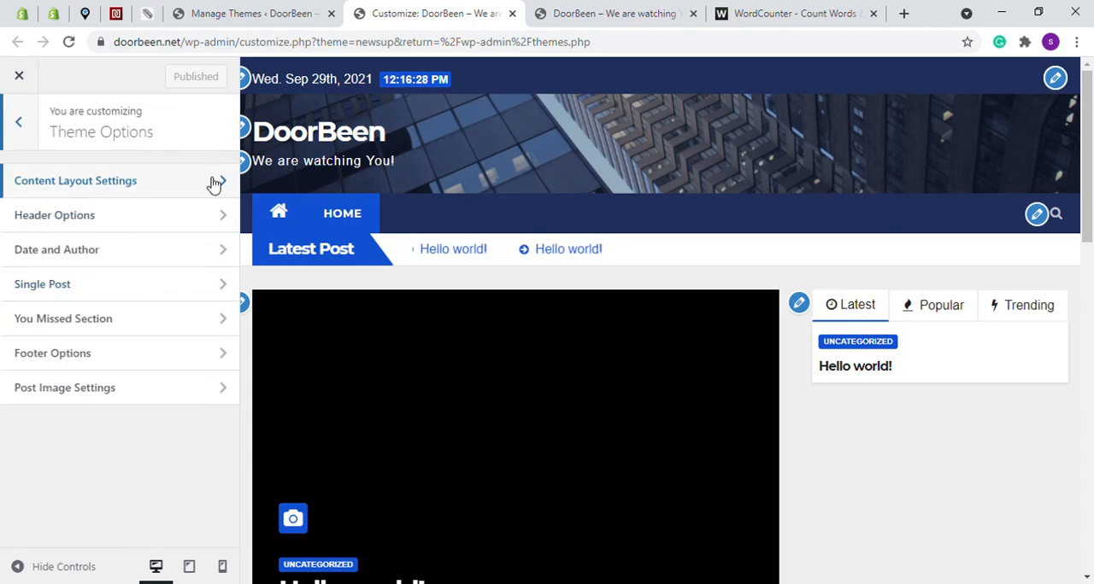
{"action": "left_click", "coordinate": [112, 183]}
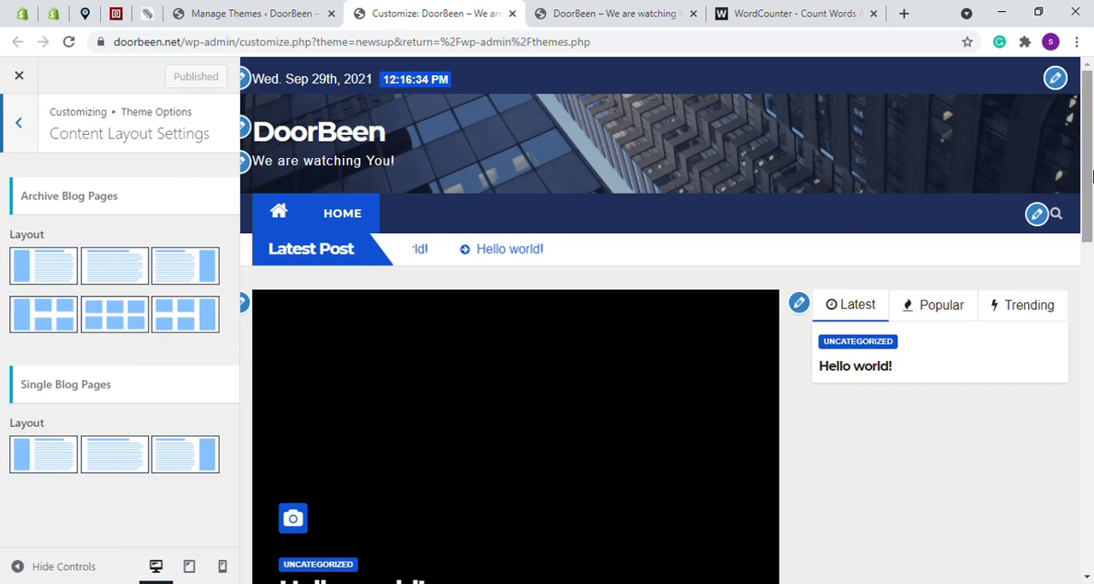
{"action": "scroll", "coordinate": [1089, 213], "scroll_direction": "down", "scroll_amount": 2}
{"action": "scroll", "coordinate": [1089, 210], "scroll_direction": "up", "scroll_amount": 1}
{"action": "scroll", "coordinate": [1089, 207], "scroll_direction": "down", "scroll_amount": 1}
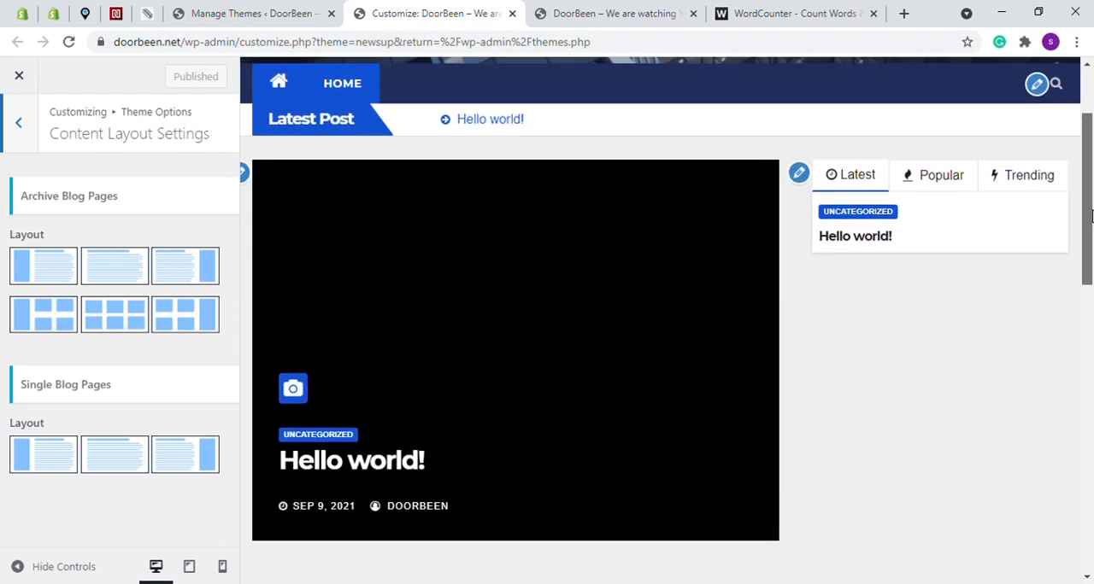
{"action": "scroll", "coordinate": [1088, 207], "scroll_direction": "up", "scroll_amount": 2}
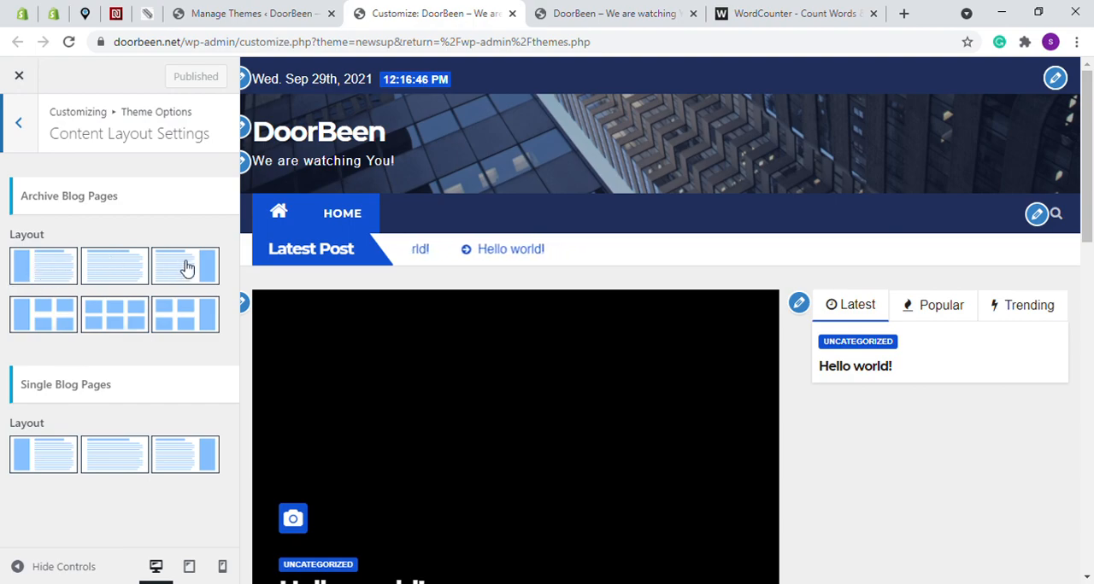
Try the left-sidebar list layout and the full-width list layout for the archive blog pages, checking each in the preview
{"action": "left_click", "coordinate": [44, 270]}
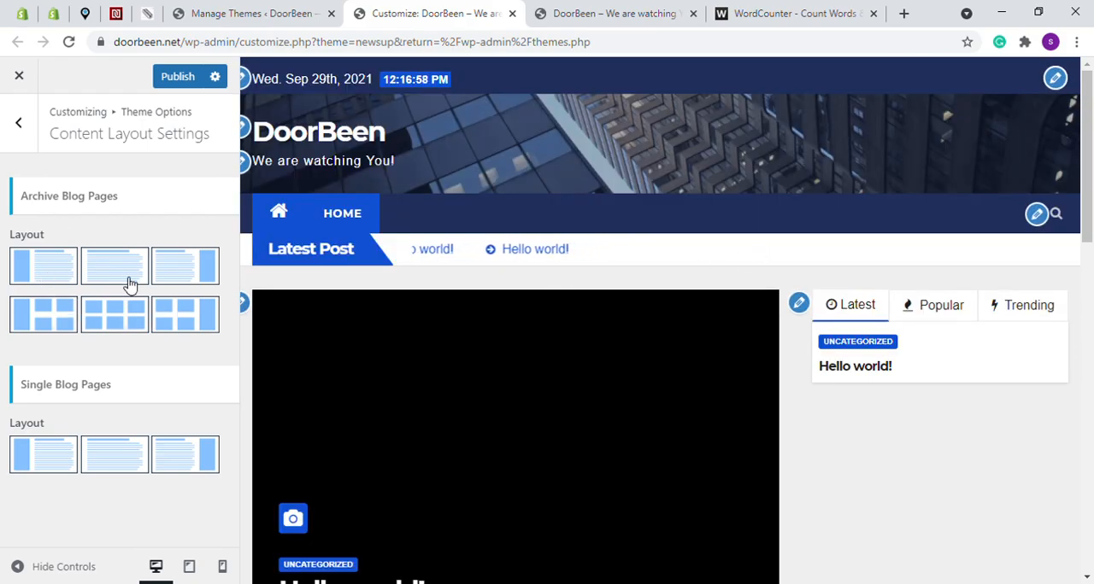
{"action": "scroll", "coordinate": [635, 284], "scroll_direction": "down", "scroll_amount": 3}
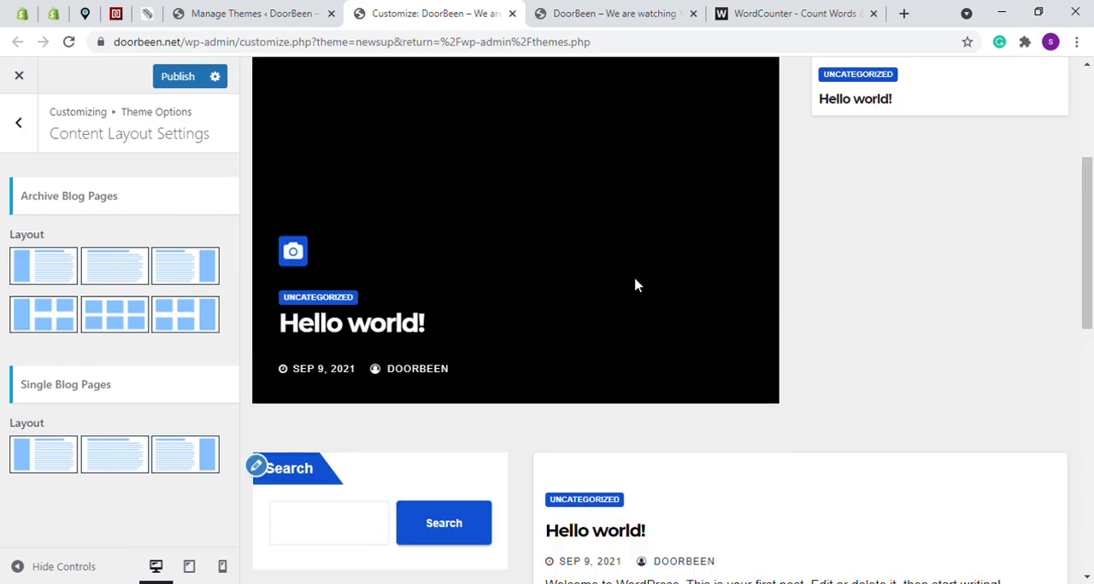
{"action": "scroll", "coordinate": [635, 284], "scroll_direction": "down", "scroll_amount": 3}
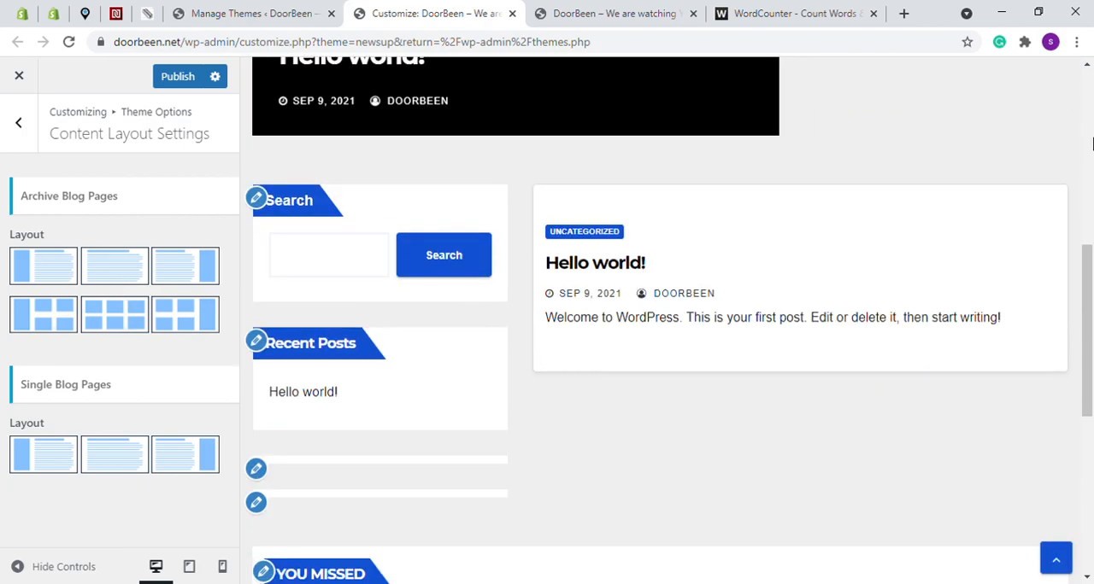
{"action": "scroll", "coordinate": [1092, 146], "scroll_direction": "up", "scroll_amount": 6}
{"action": "scroll", "coordinate": [1092, 349], "scroll_direction": "down", "scroll_amount": 2}
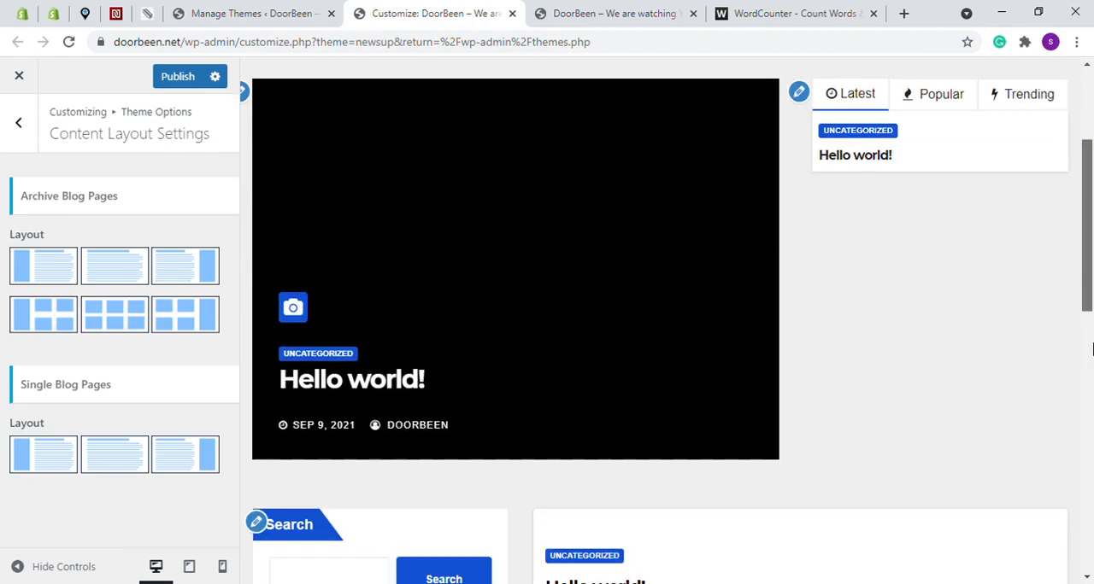
{"action": "scroll", "coordinate": [1092, 348], "scroll_direction": "down", "scroll_amount": 5}
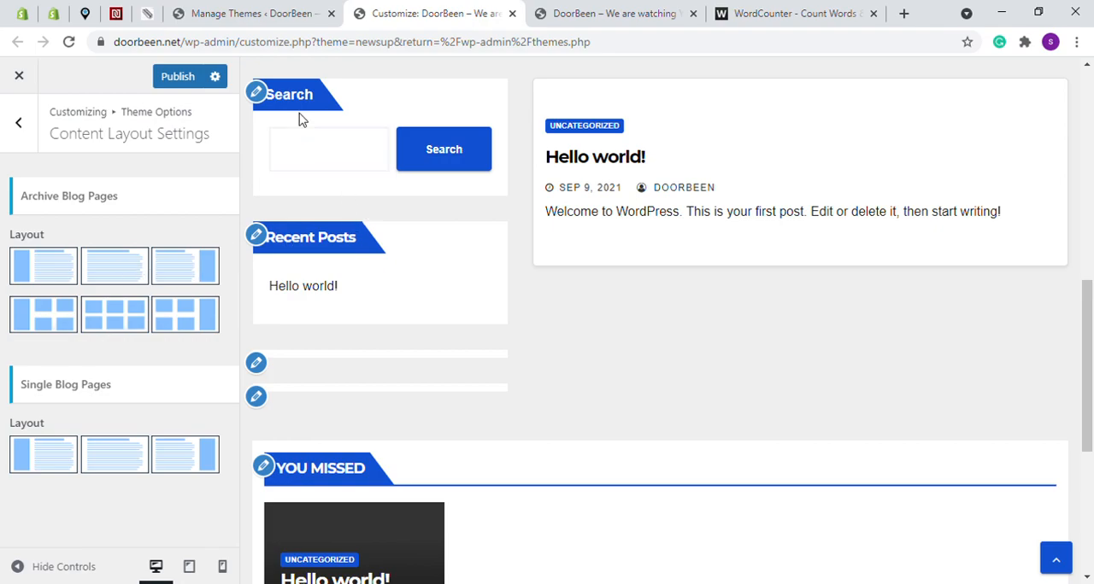
{"action": "left_click", "coordinate": [117, 272]}
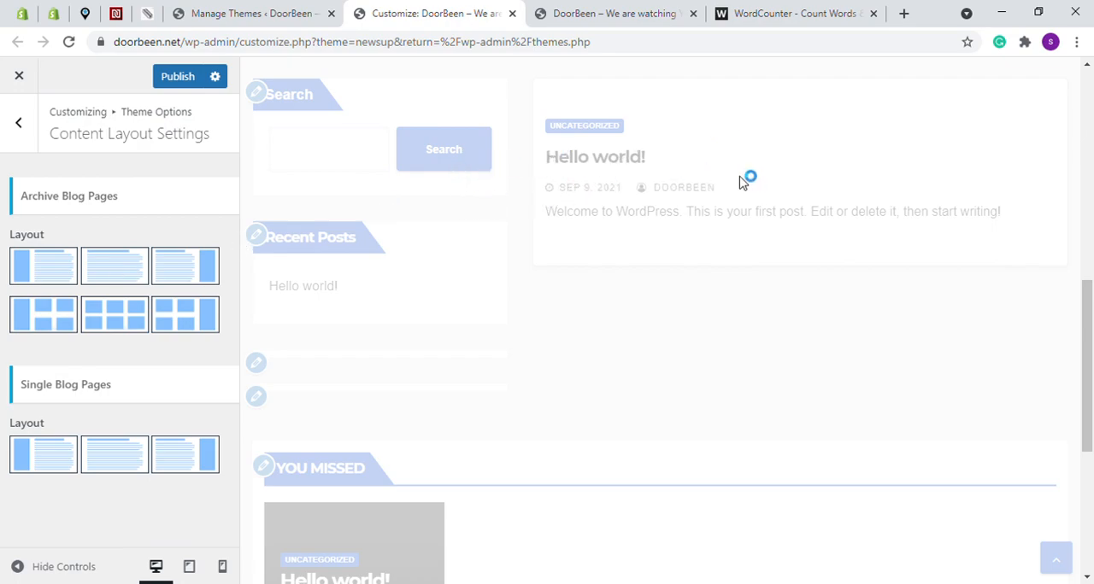
{"action": "left_click_drag", "start_coordinate": [1091, 367], "coordinate": [1092, 255]}
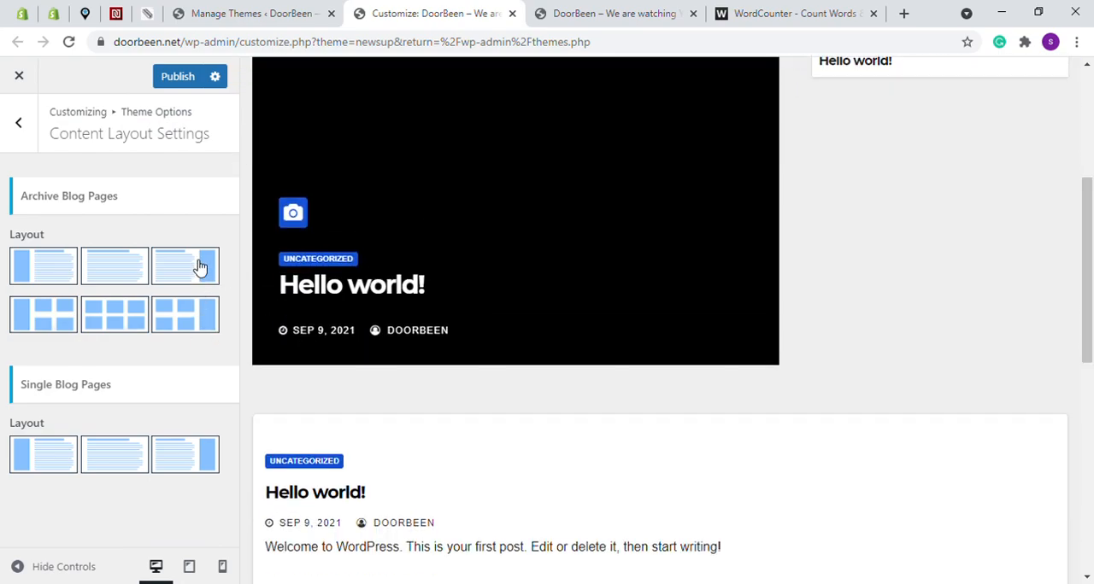
Set the archive blog pages to the right-sidebar list layout and check the preview
{"action": "left_click", "coordinate": [183, 268]}
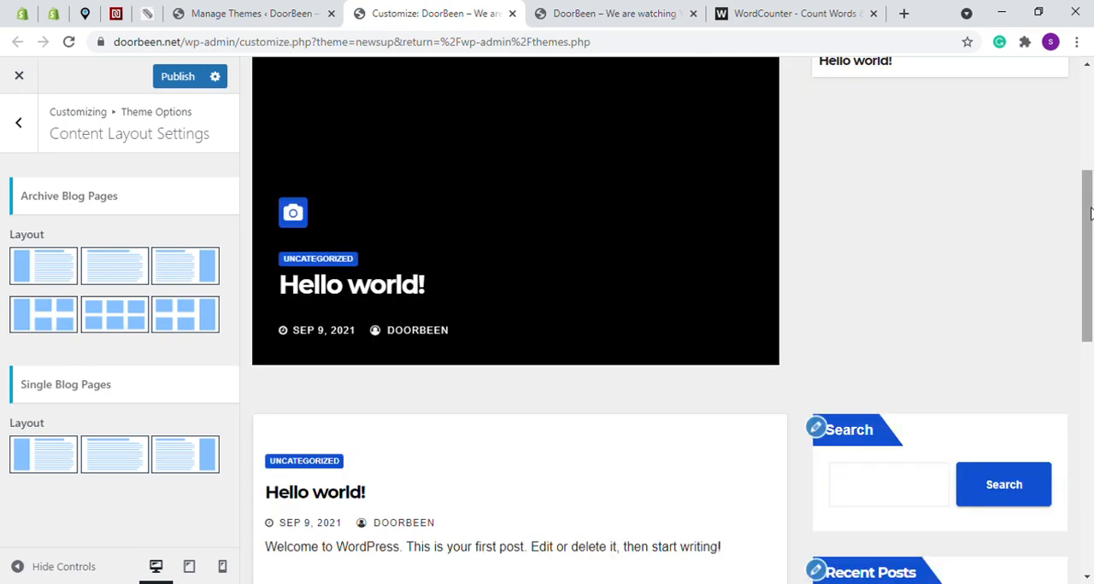
{"action": "left_click_drag", "start_coordinate": [1091, 215], "coordinate": [1079, 188]}
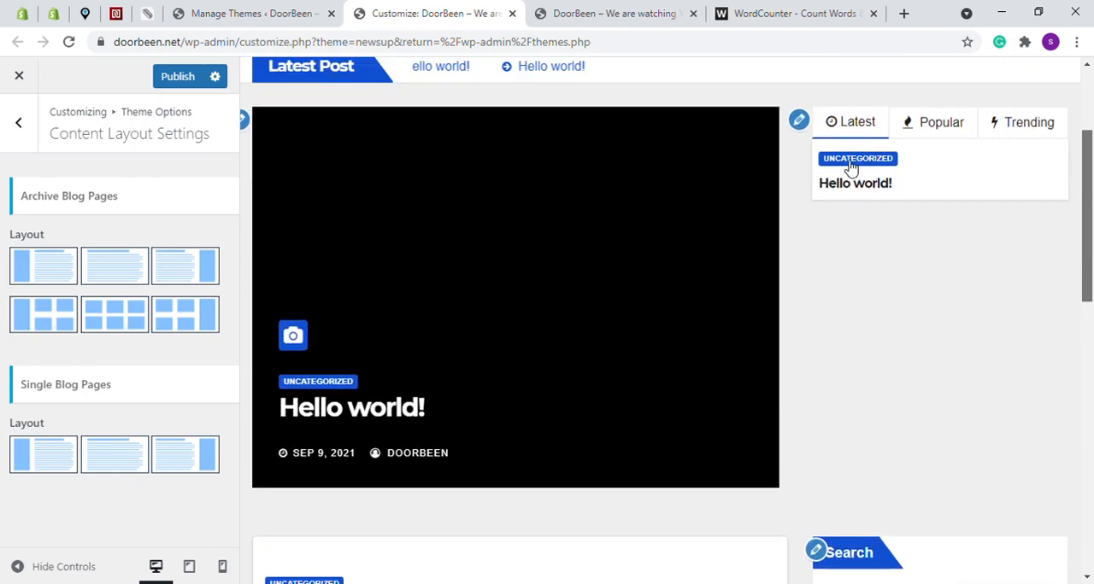
{"action": "scroll", "coordinate": [588, 263], "scroll_direction": "up", "scroll_amount": 3}
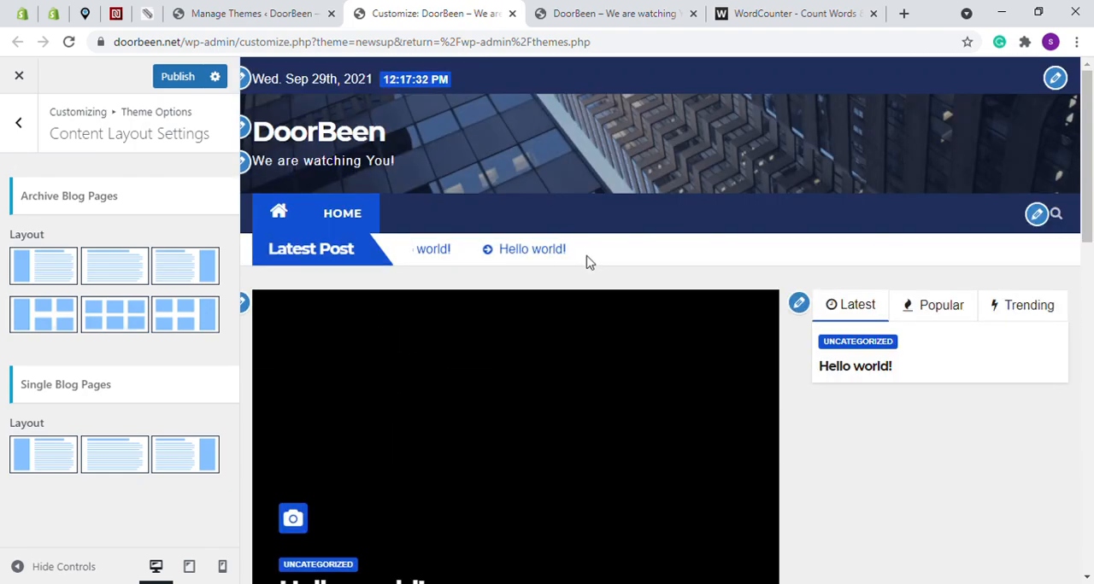
Hide the date in the site header through the Header Options and select the Facebook URL field
{"action": "left_click", "coordinate": [20, 126]}
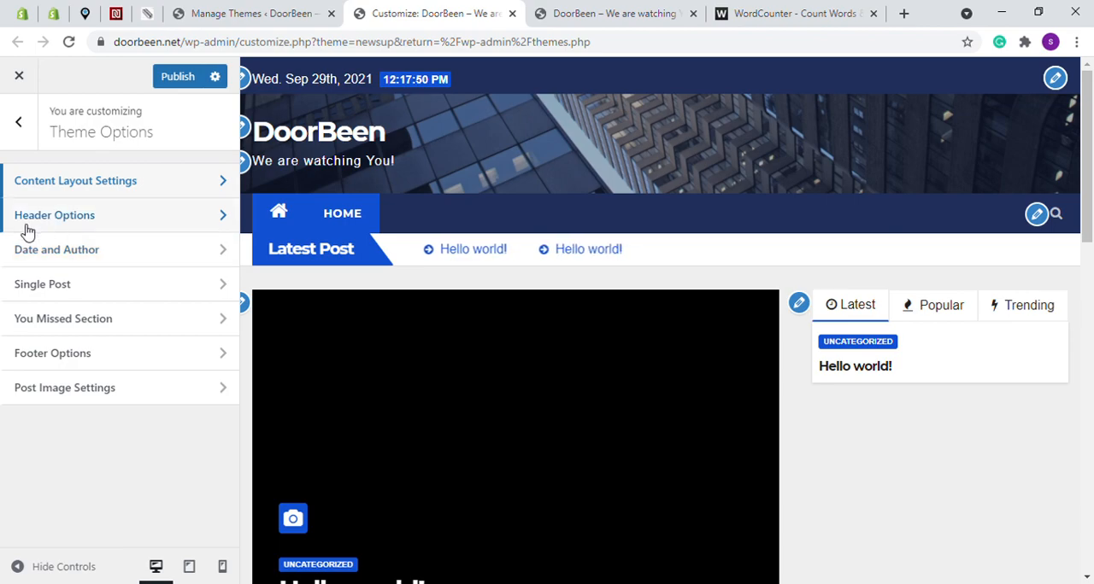
{"action": "left_click", "coordinate": [85, 216]}
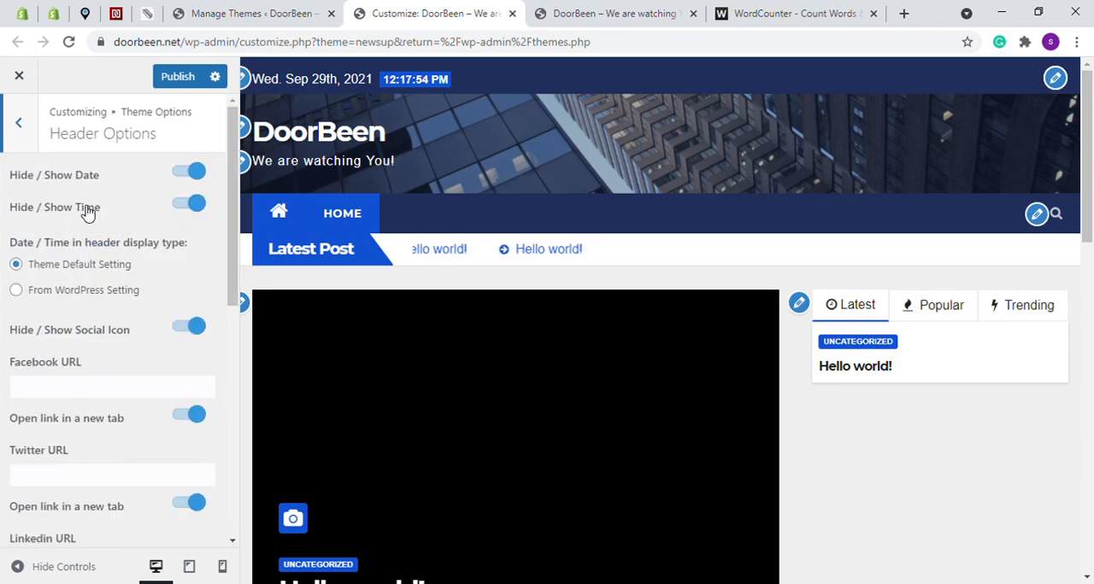
{"action": "left_click", "coordinate": [193, 175]}
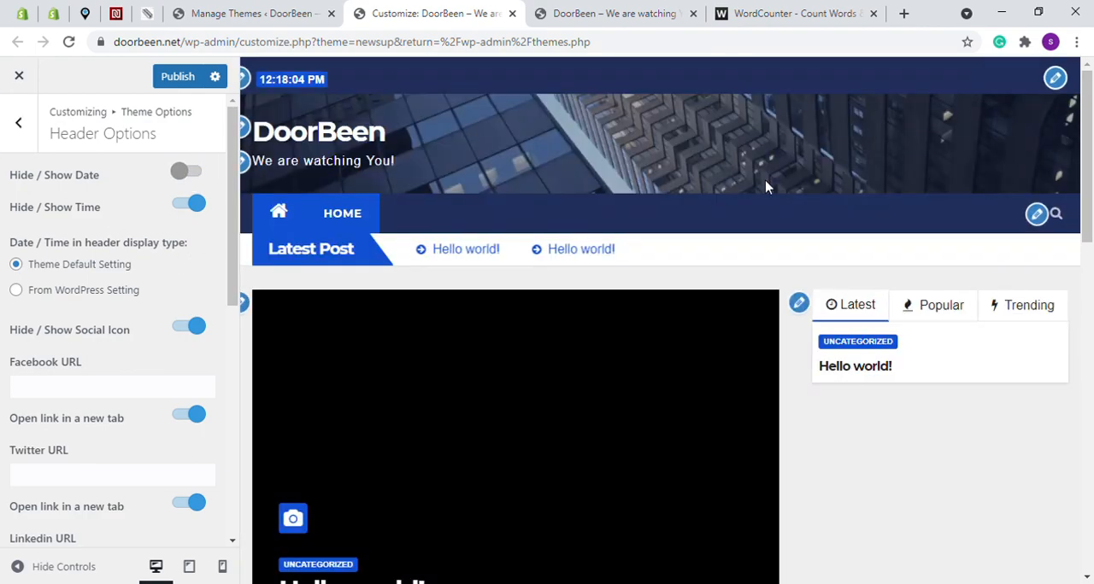
{"action": "left_click", "coordinate": [57, 395]}
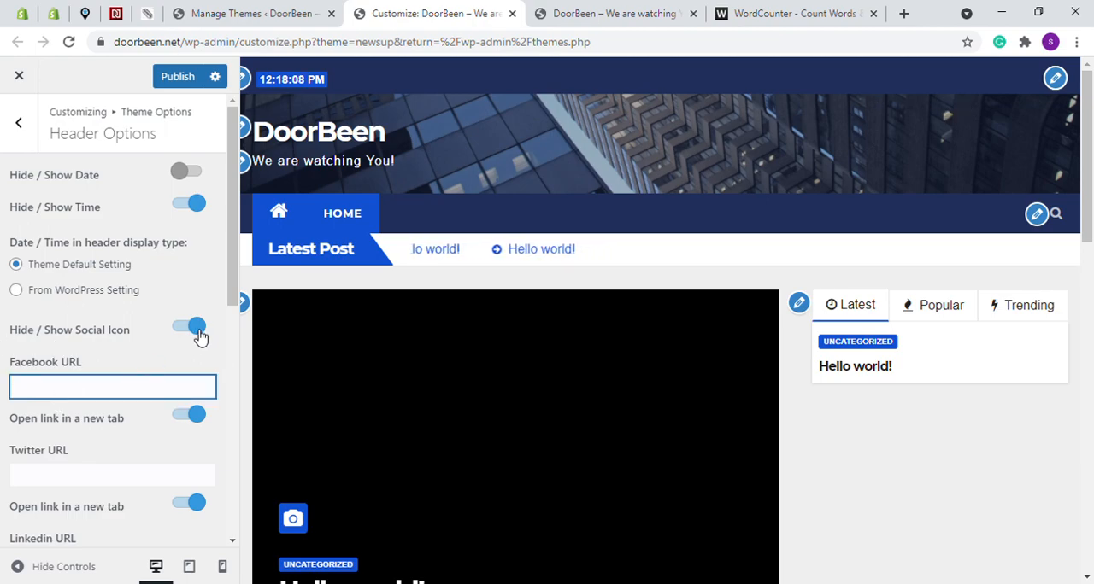
Try hiding the You Missed section through the Theme Options and turn it back on after checking the preview
{"action": "left_click", "coordinate": [18, 128]}
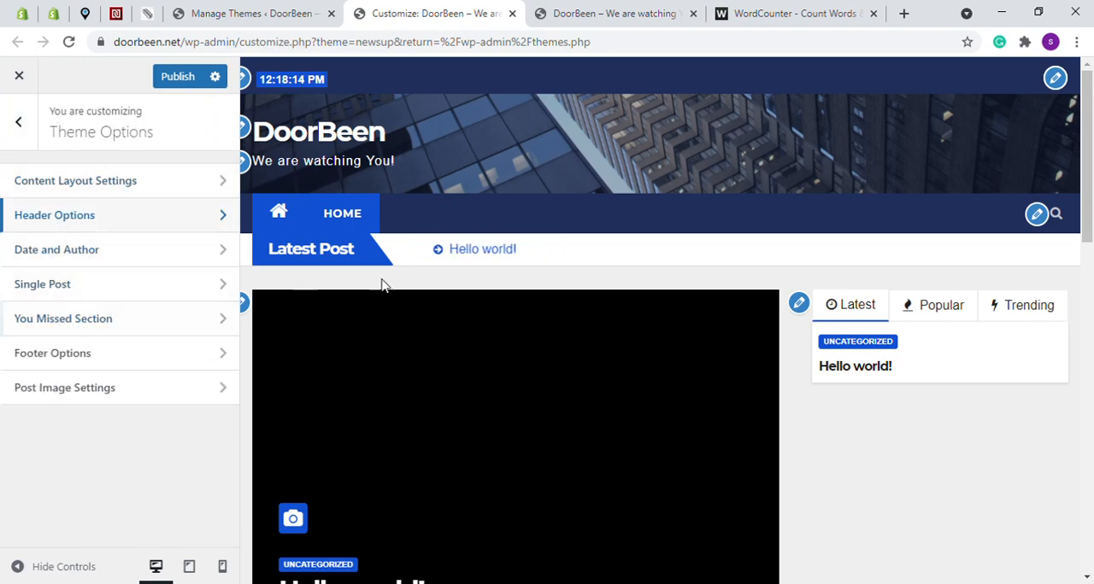
{"action": "scroll", "coordinate": [391, 282], "scroll_direction": "down", "scroll_amount": 5}
{"action": "scroll", "coordinate": [391, 282], "scroll_direction": "down", "scroll_amount": 2}
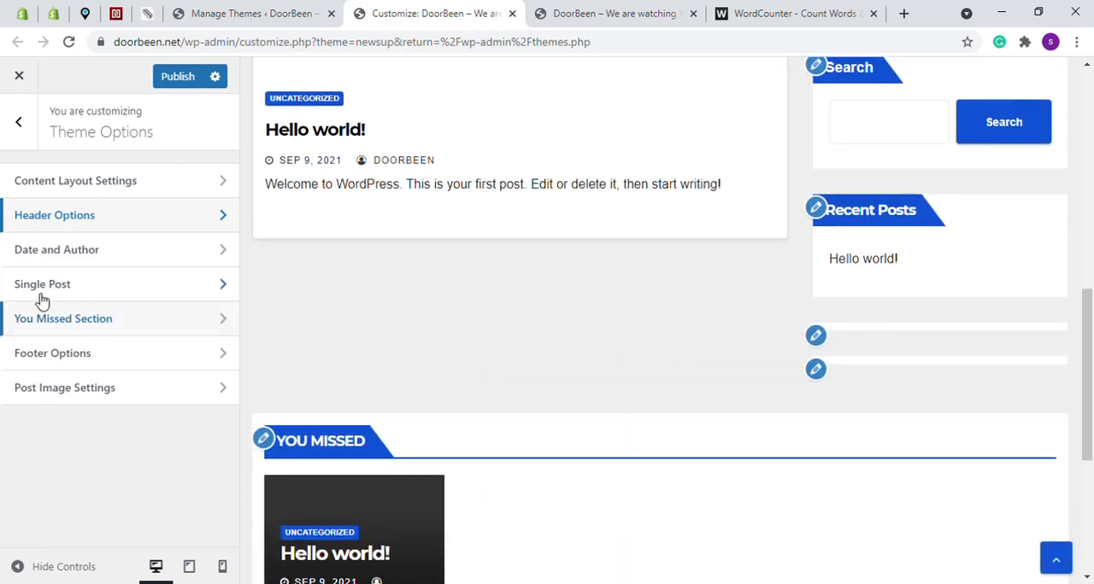
{"action": "left_click", "coordinate": [103, 328]}
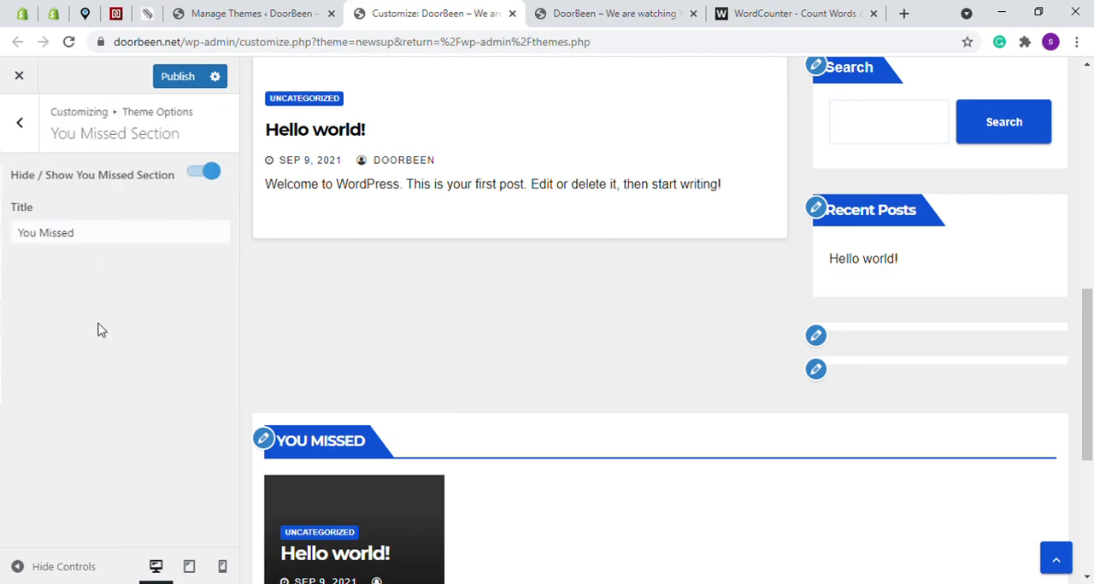
{"action": "left_click", "coordinate": [209, 176]}
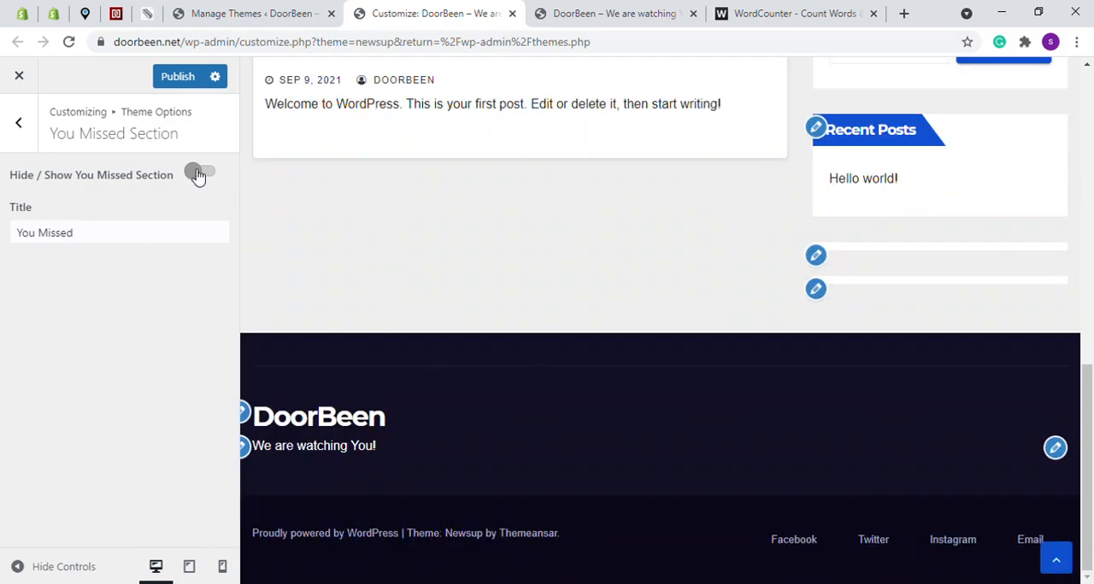
{"action": "left_click", "coordinate": [199, 175]}
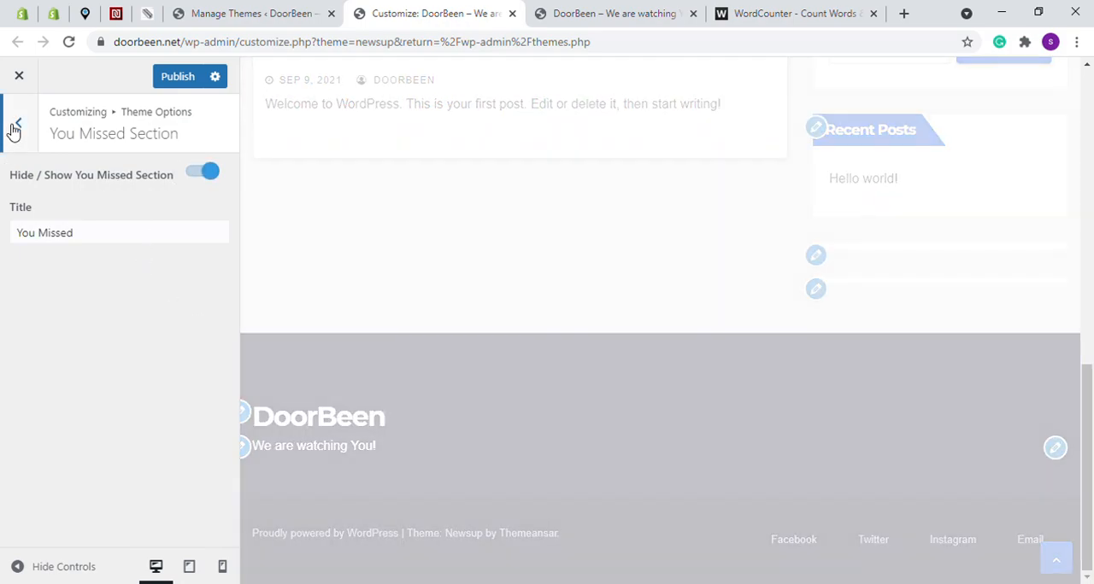
{"action": "left_click", "coordinate": [18, 123]}
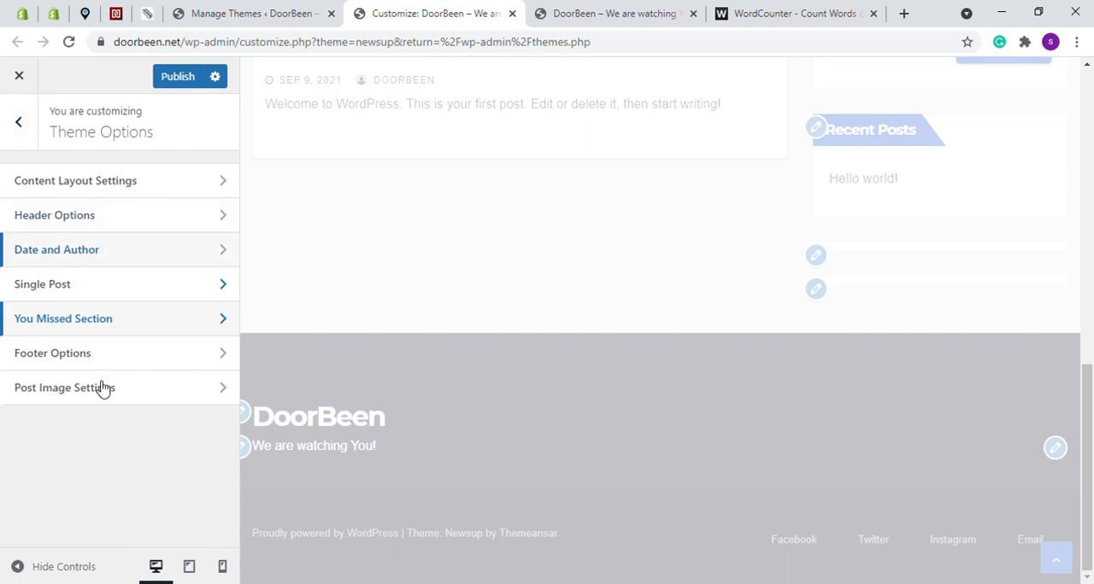
{"action": "left_click", "coordinate": [18, 122]}
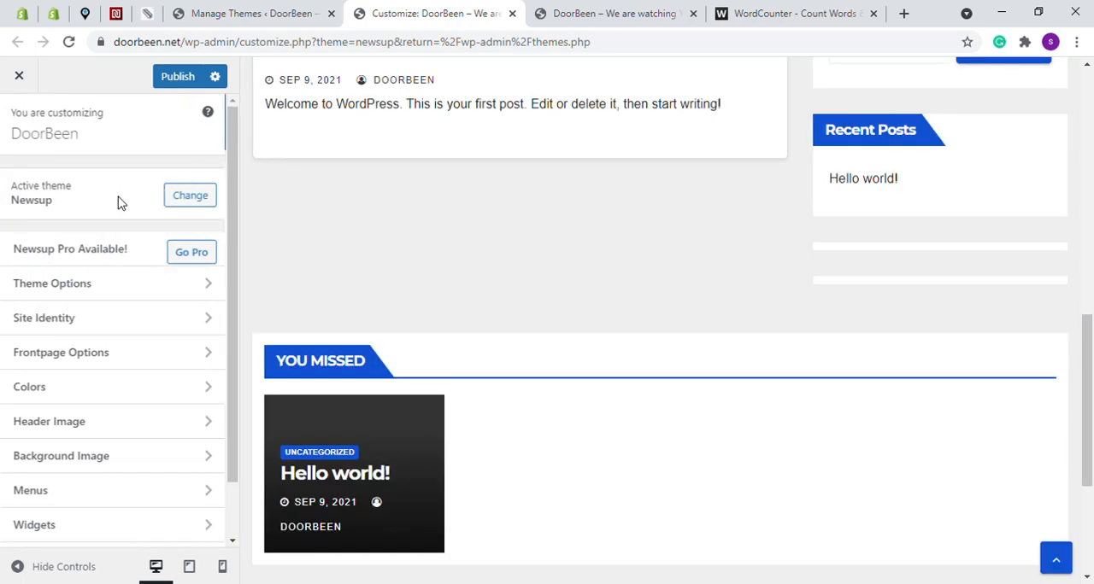
Compare the customized homepage preview with the live DoorBeen homepage and return to the customizer
{"action": "scroll", "coordinate": [761, 293], "scroll_direction": "up", "scroll_amount": 3}
{"action": "scroll", "coordinate": [769, 299], "scroll_direction": "up", "scroll_amount": 5}
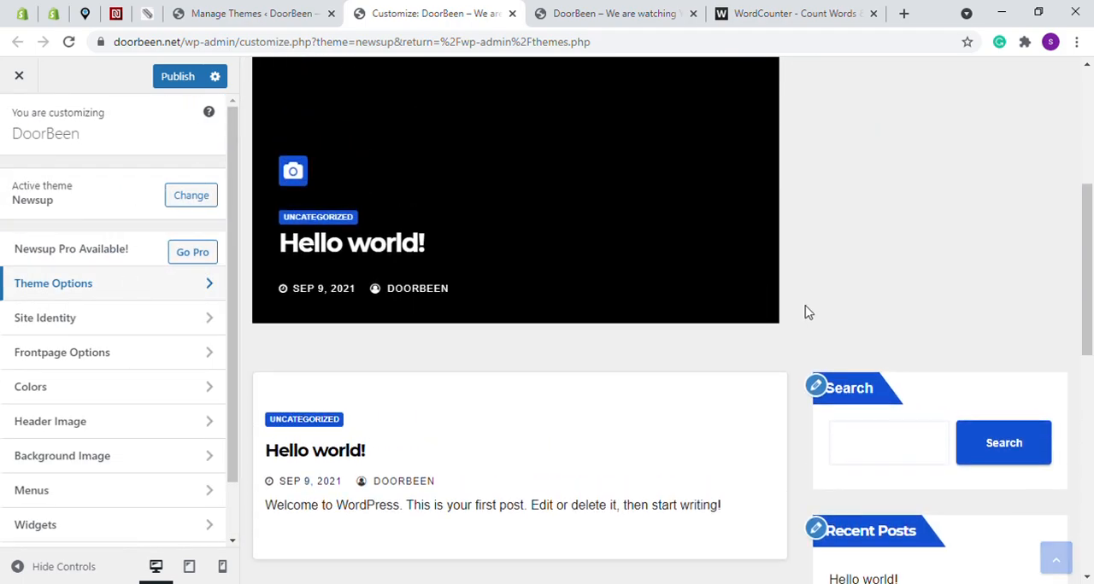
{"action": "left_click", "coordinate": [596, 19]}
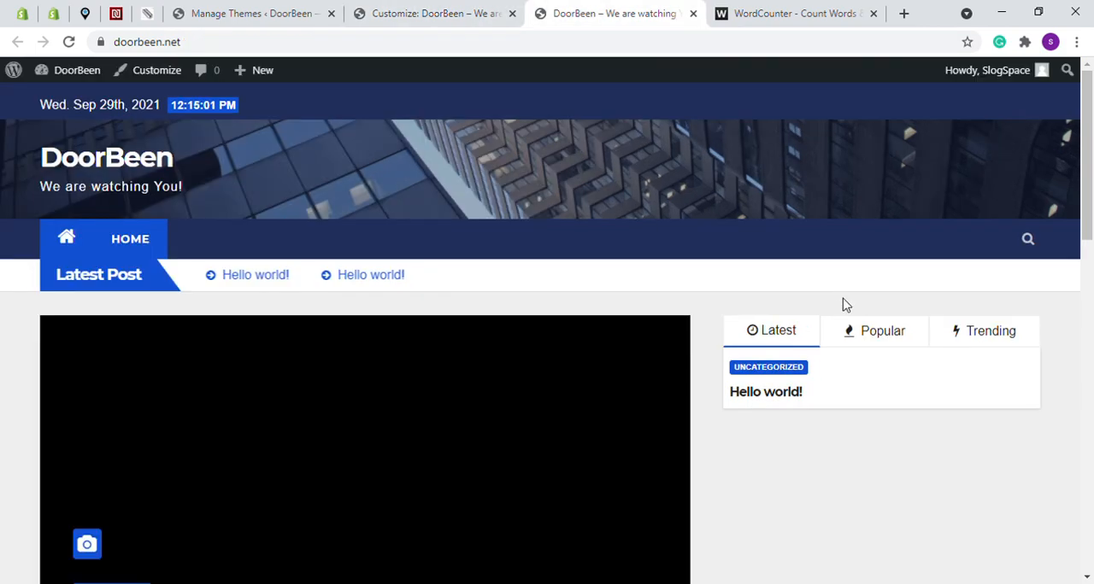
{"action": "scroll", "coordinate": [840, 291], "scroll_direction": "down", "scroll_amount": 6}
{"action": "scroll", "coordinate": [755, 396], "scroll_direction": "up", "scroll_amount": 5}
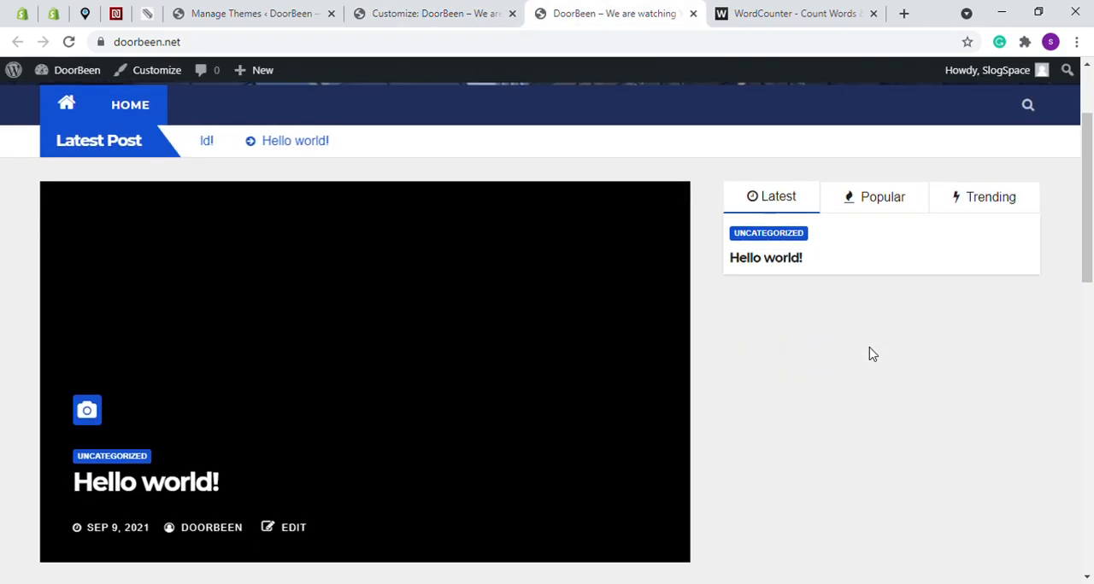
{"action": "left_click", "coordinate": [439, 13]}
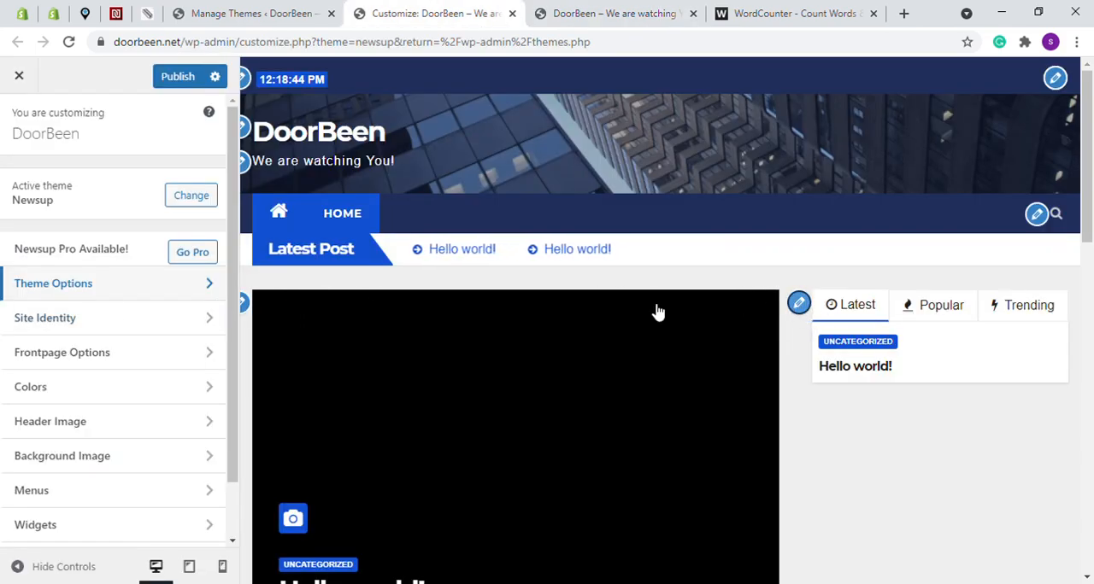
Open the Slider Banner & Tab Section in the Frontpage Options and review its slider and tab settings
{"action": "left_click", "coordinate": [69, 358]}
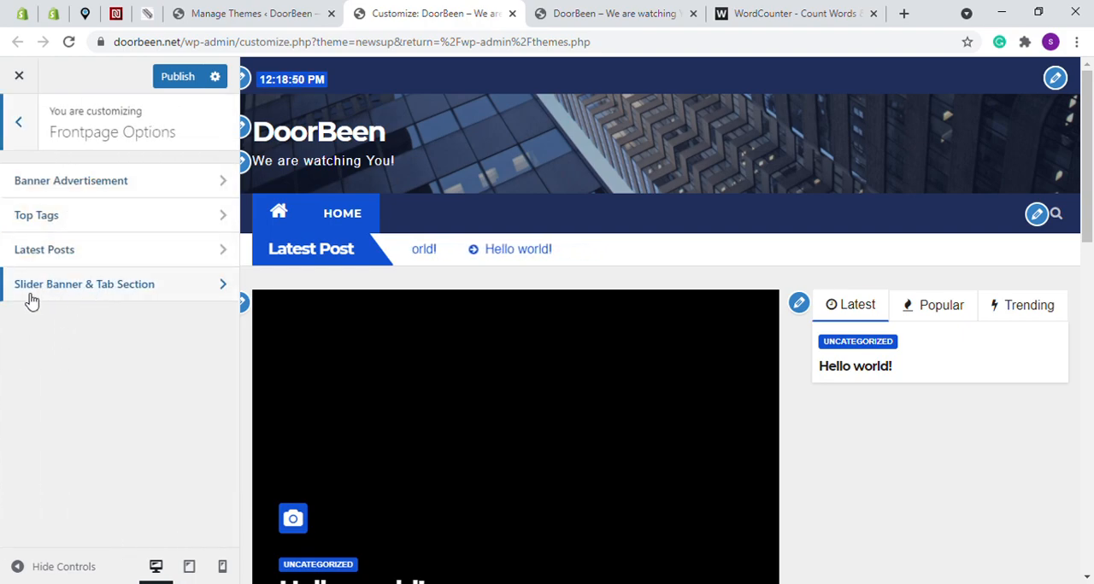
{"action": "left_click", "coordinate": [126, 287]}
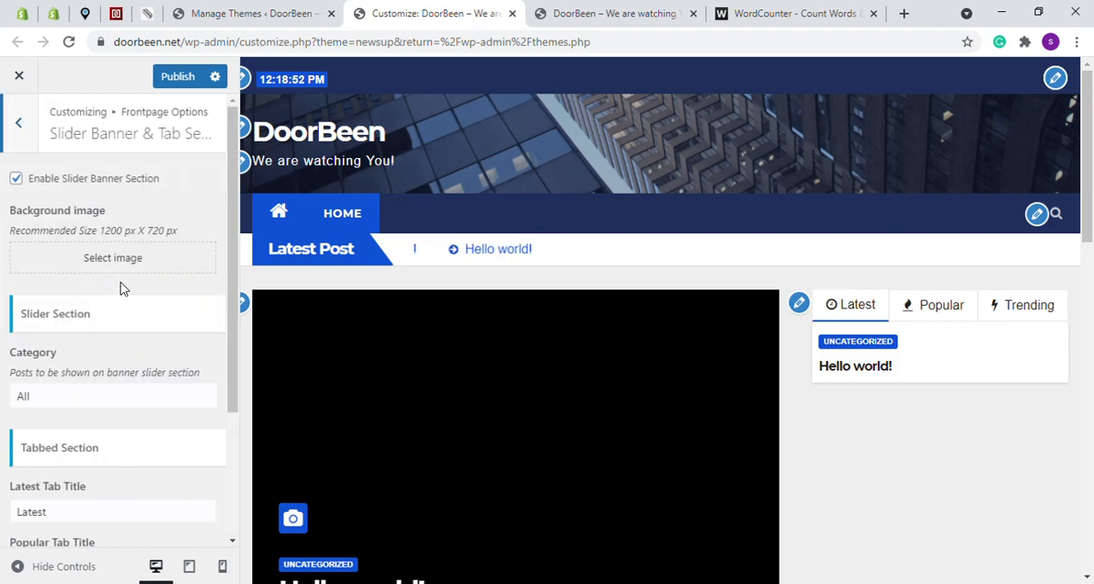
{"action": "scroll", "coordinate": [85, 334], "scroll_direction": "down", "scroll_amount": 3}
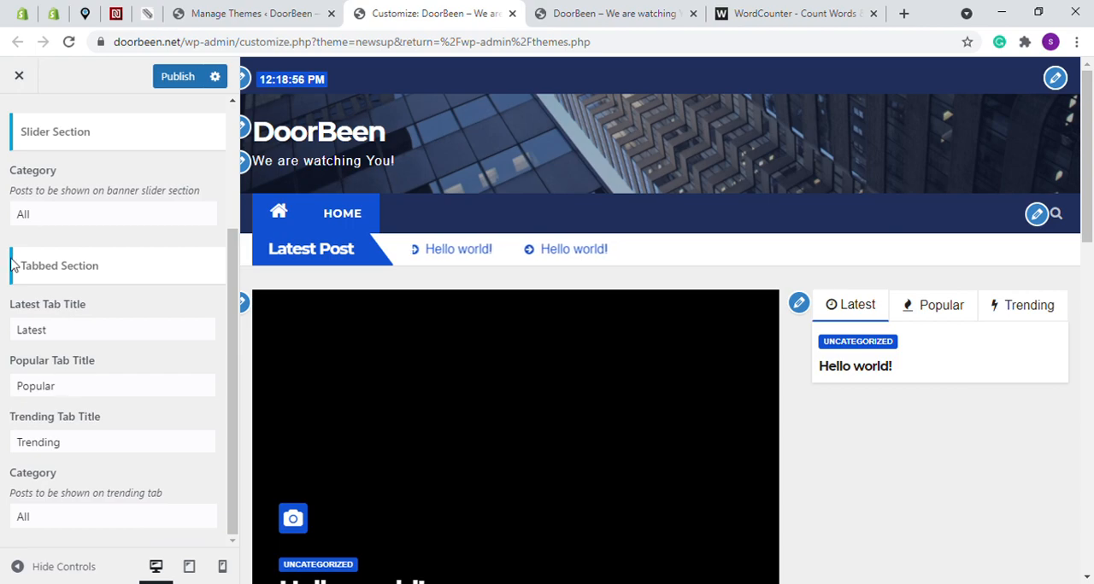
{"action": "scroll", "coordinate": [60, 225], "scroll_direction": "up", "scroll_amount": 3}
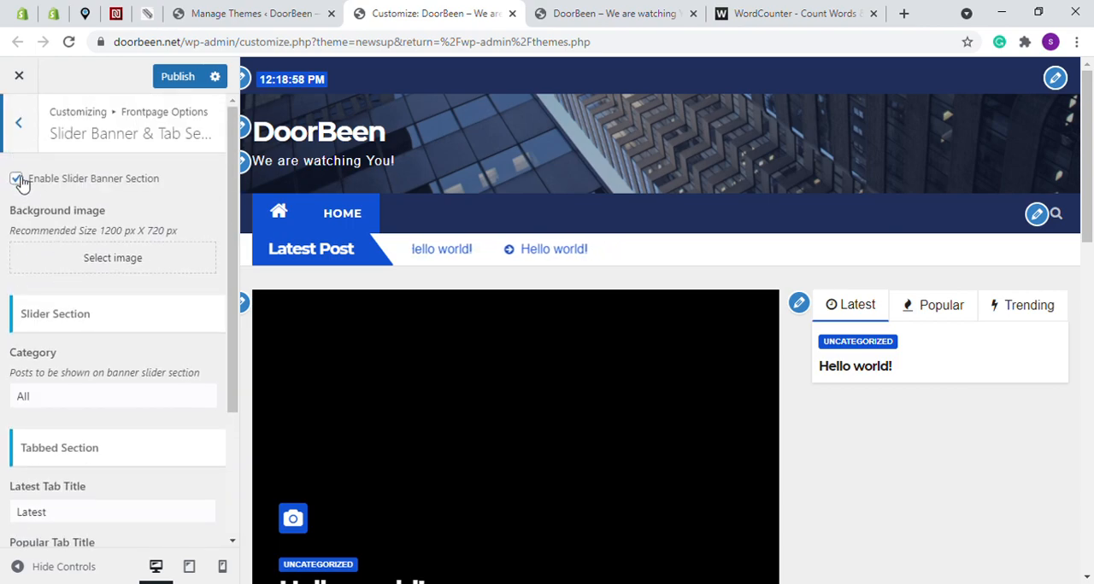
Try disabling the slider banner section, check the homepage preview, and enable the section again
{"action": "left_click", "coordinate": [16, 178]}
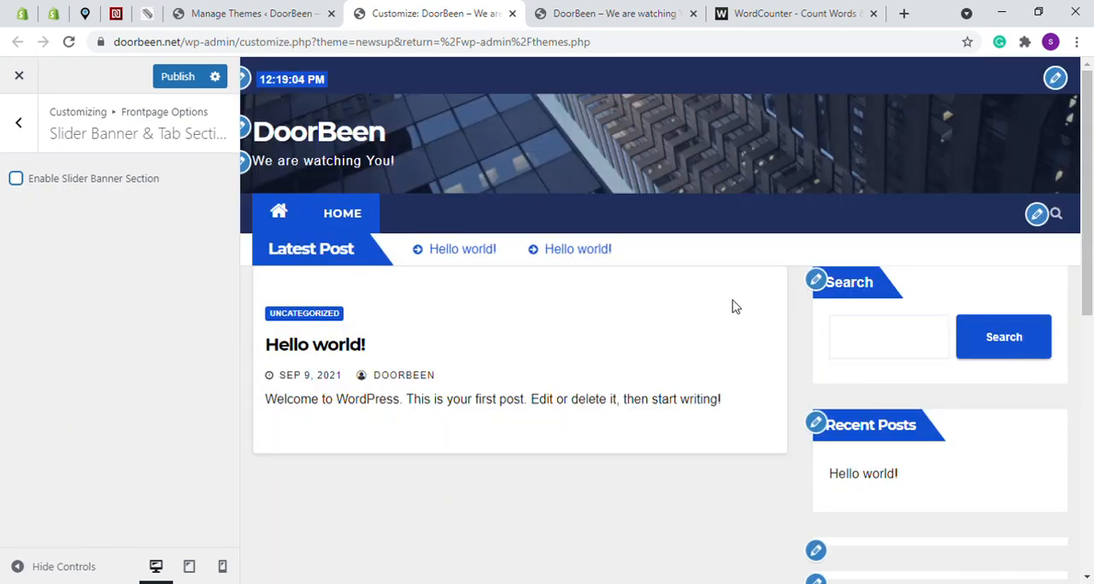
{"action": "scroll", "coordinate": [688, 276], "scroll_direction": "down", "scroll_amount": 2}
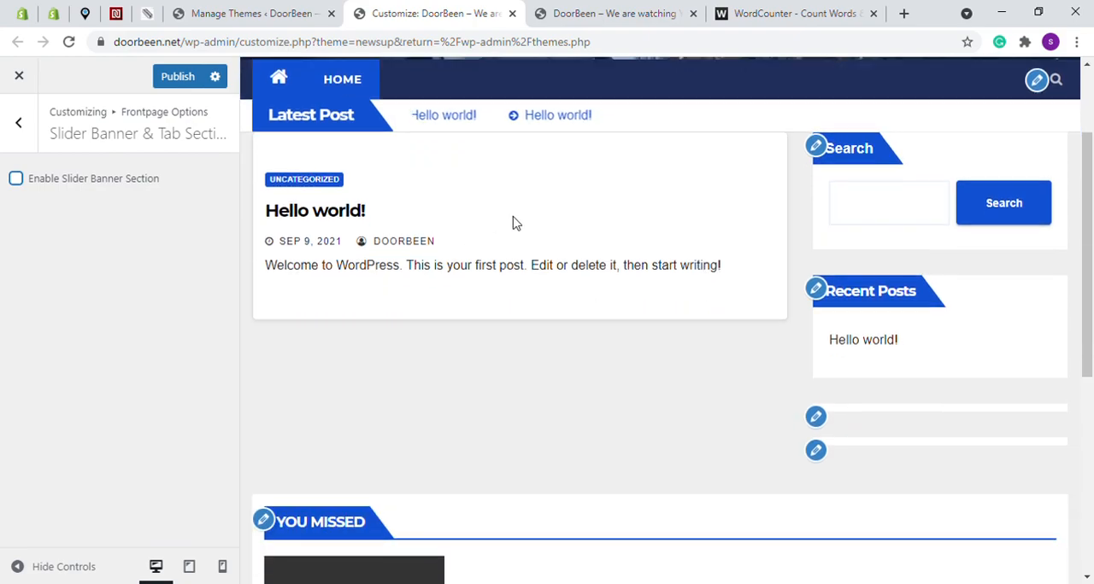
{"action": "left_click", "coordinate": [16, 180]}
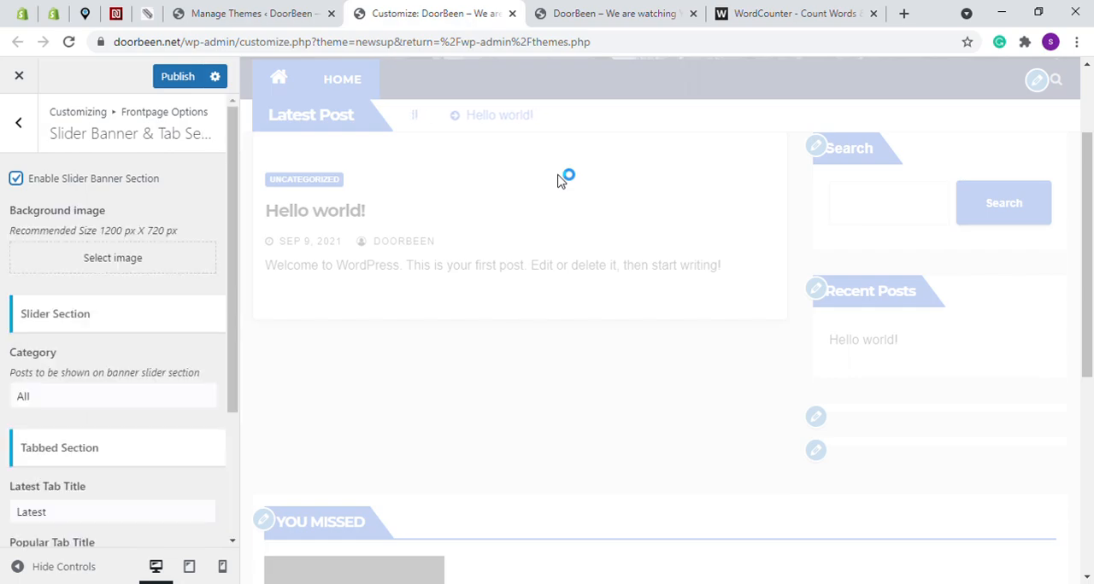
Change the Latest Tab Title in the tabbed section to "New"
{"action": "scroll", "coordinate": [93, 318], "scroll_direction": "down", "scroll_amount": 2}
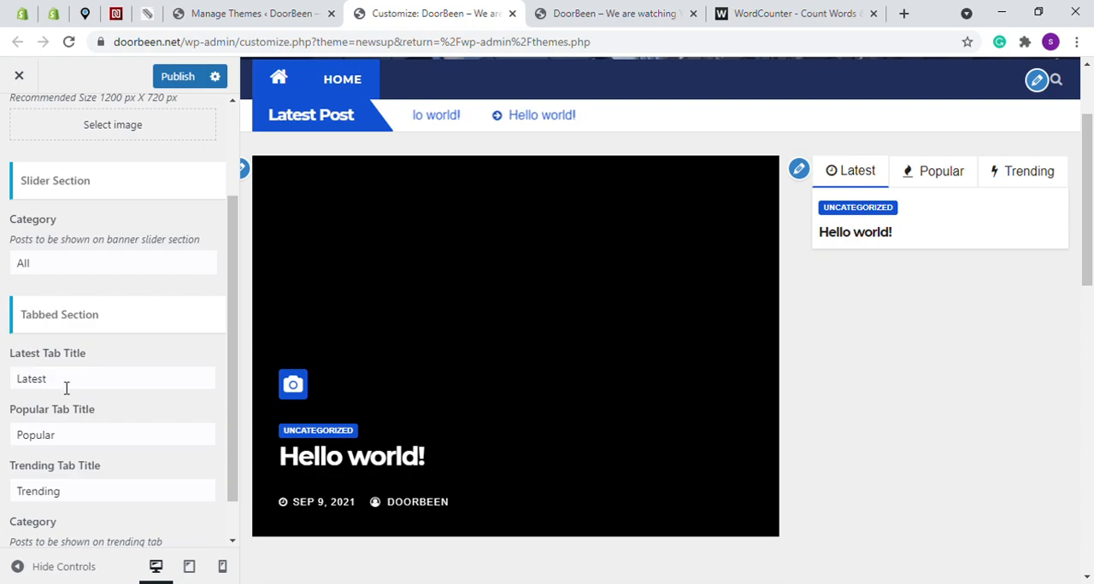
{"action": "double_click", "coordinate": [10, 381]}
{"action": "type", "text": "New"}
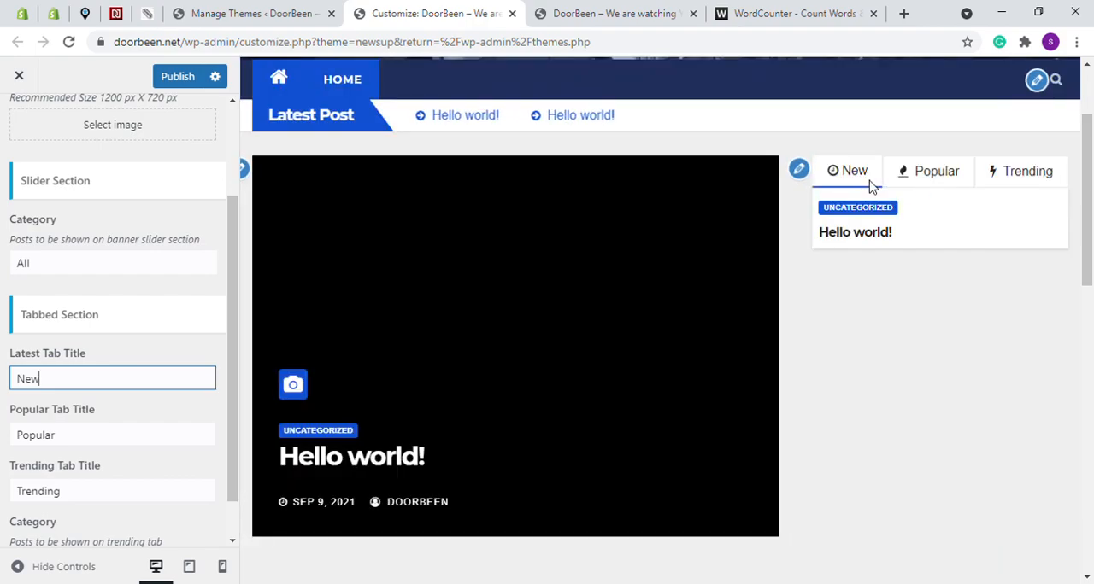
Examine the upload and media library choices for the slider's background image, and return to the main customizer list without selecting one
{"action": "scroll", "coordinate": [143, 347], "scroll_direction": "down", "scroll_amount": 1}
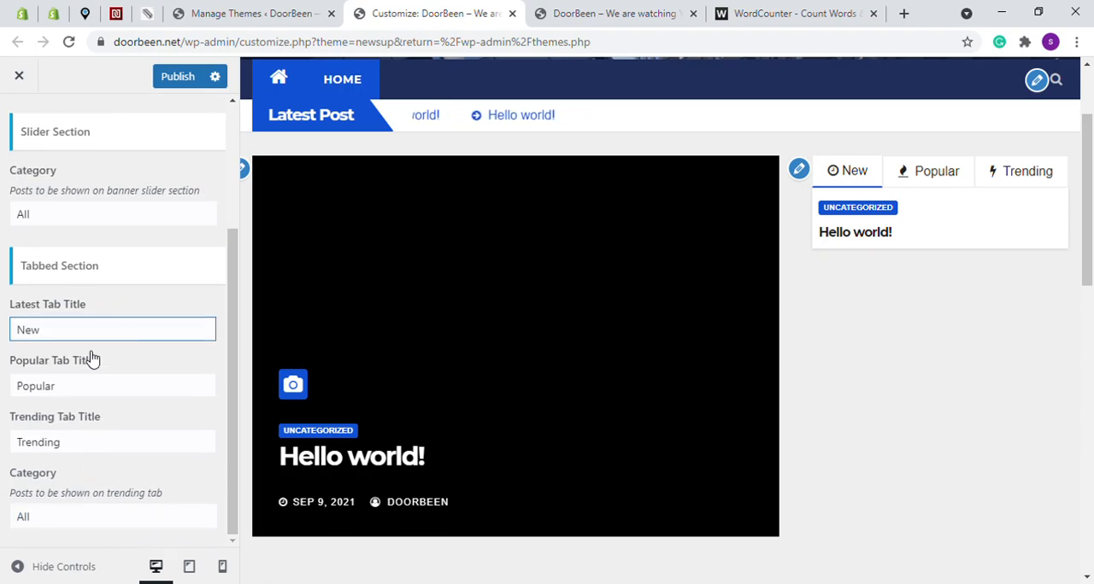
{"action": "scroll", "coordinate": [93, 361], "scroll_direction": "up", "scroll_amount": 3}
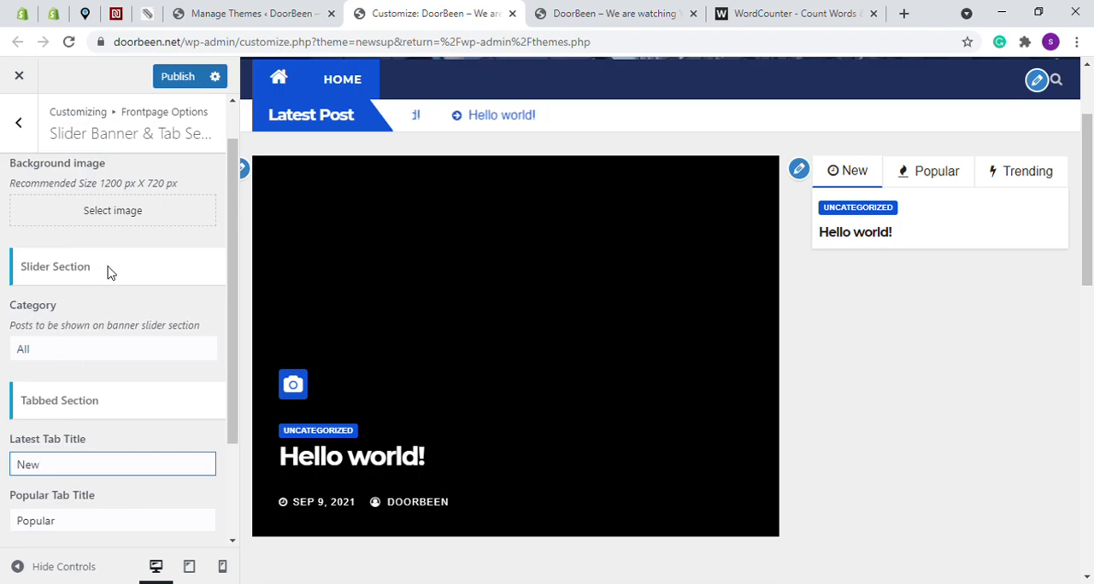
{"action": "scroll", "coordinate": [132, 214], "scroll_direction": "up", "scroll_amount": 1}
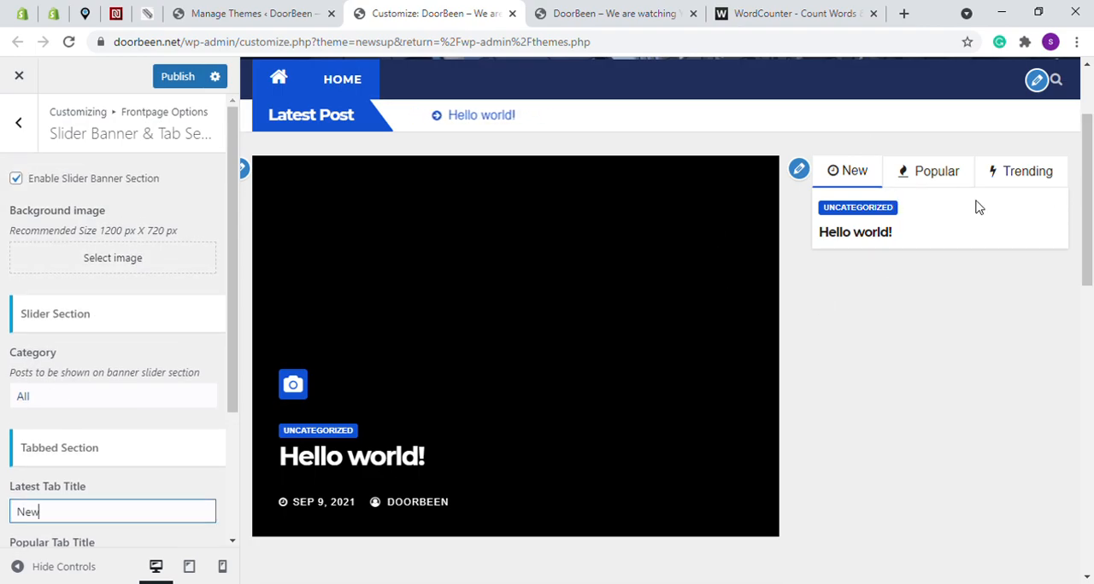
{"action": "left_click", "coordinate": [109, 262]}
{"action": "left_click", "coordinate": [157, 136]}
{"action": "left_click", "coordinate": [75, 142]}
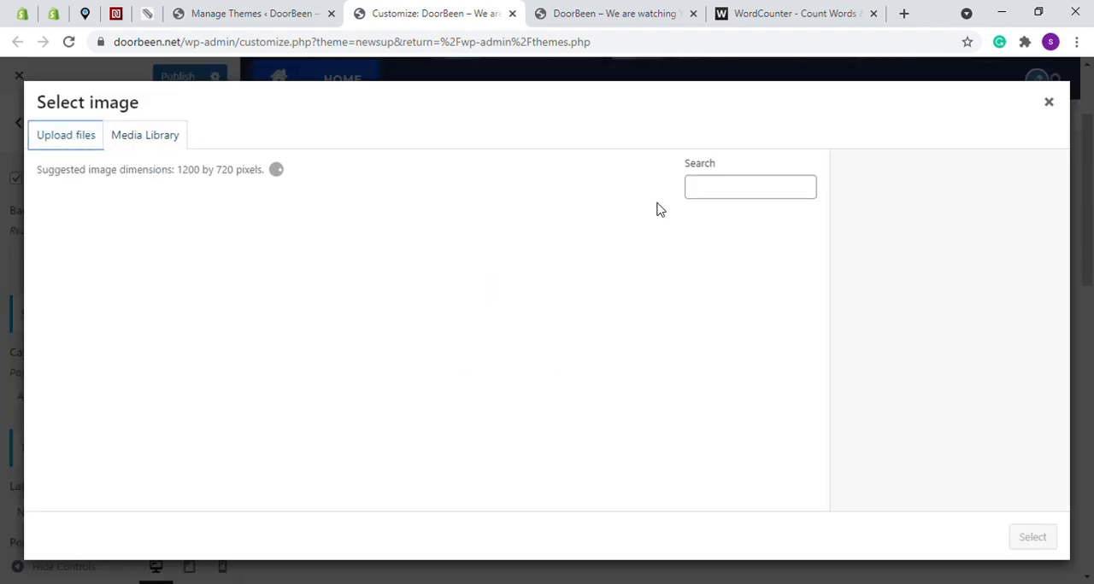
{"action": "left_click", "coordinate": [1048, 104]}
{"action": "left_click", "coordinate": [18, 122]}
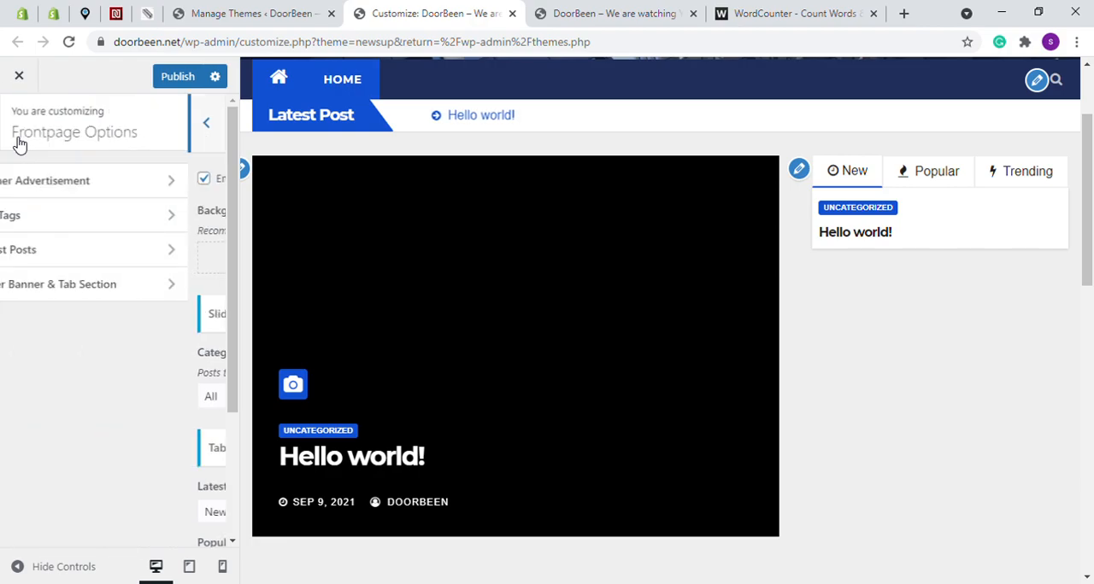
{"action": "left_click", "coordinate": [15, 122]}
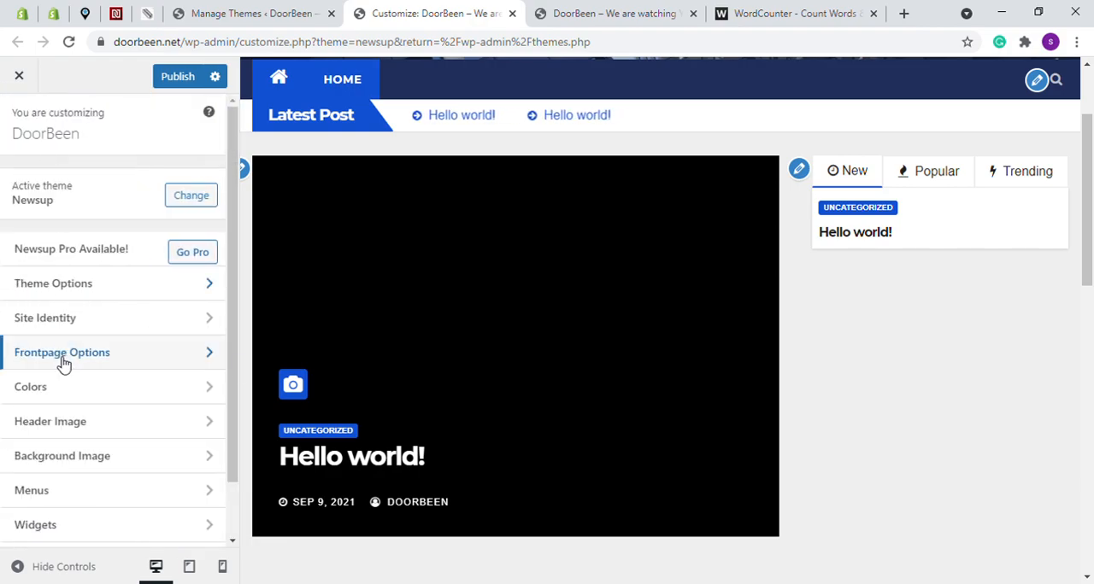
Open the Widgets settings and compare the listed widget areas with the homepage preview
{"action": "scroll", "coordinate": [835, 305], "scroll_direction": "down", "scroll_amount": 6}
{"action": "scroll", "coordinate": [860, 342], "scroll_direction": "up", "scroll_amount": 3}
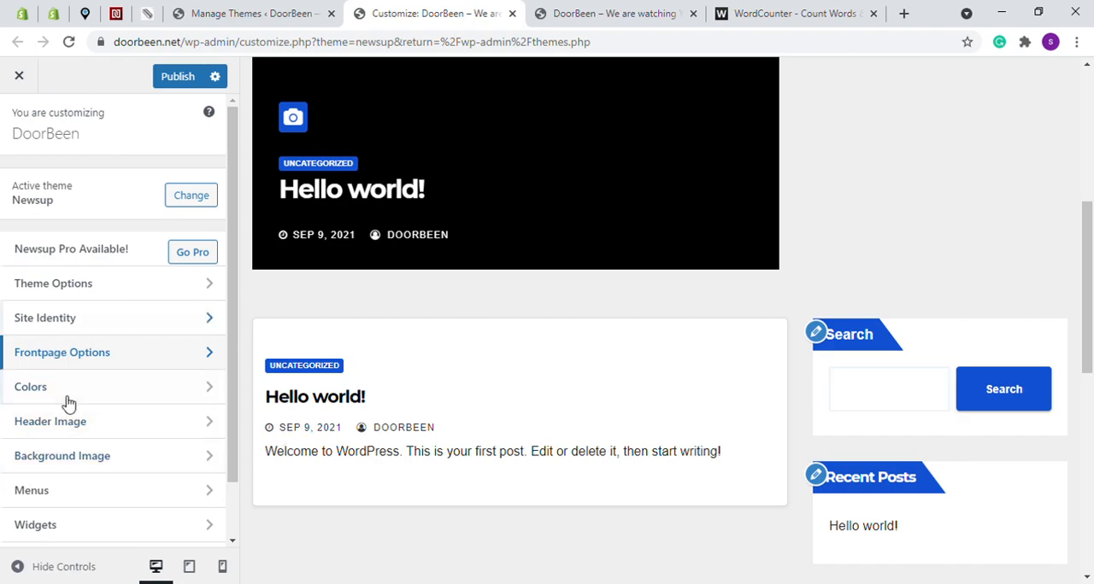
{"action": "left_click", "coordinate": [36, 525]}
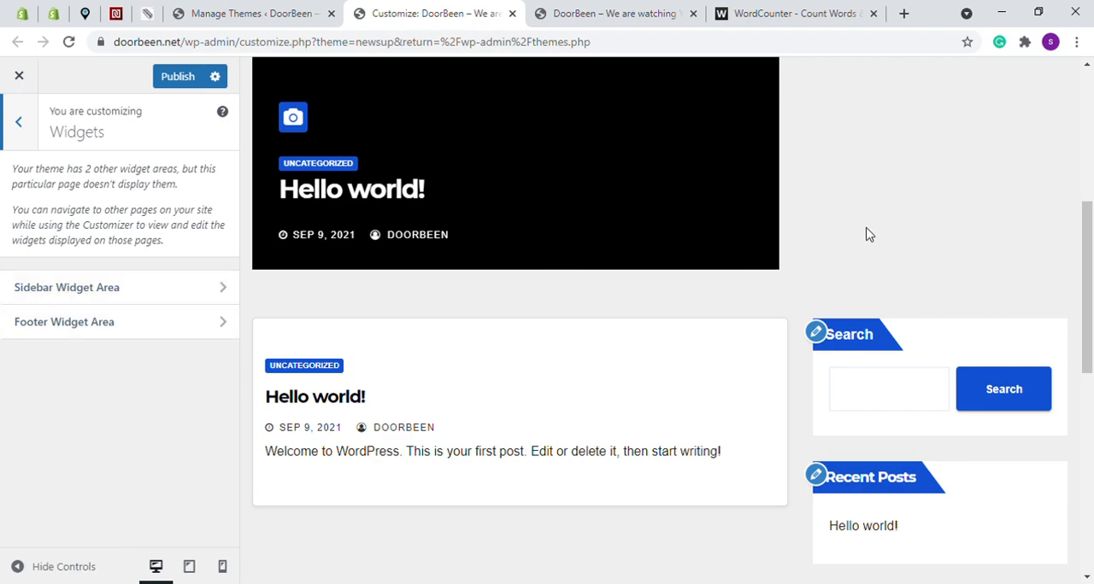
{"action": "scroll", "coordinate": [833, 350], "scroll_direction": "down", "scroll_amount": 8}
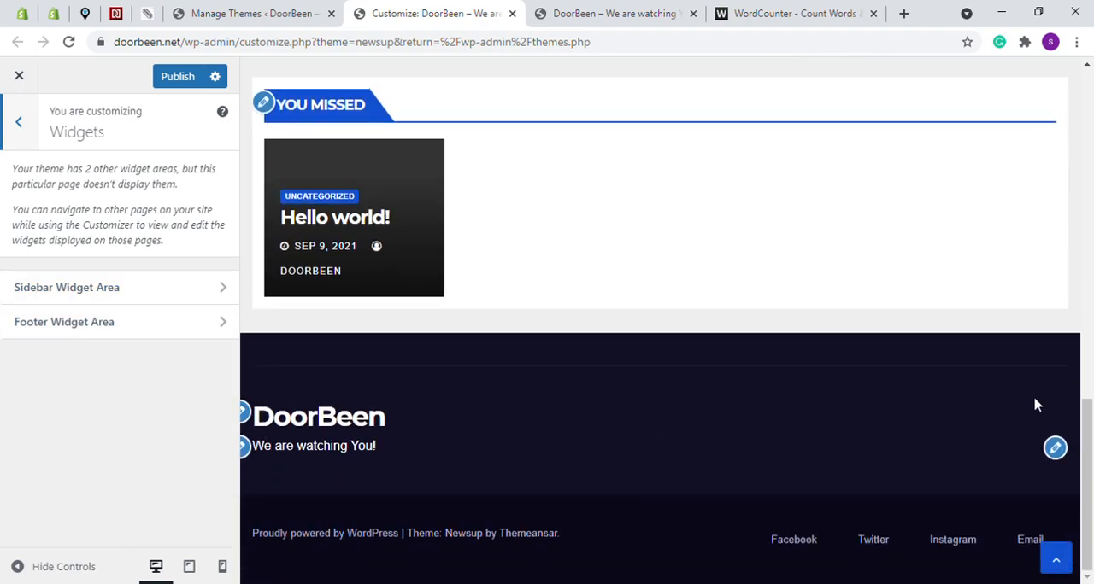
{"action": "scroll", "coordinate": [913, 342], "scroll_direction": "up", "scroll_amount": 8}
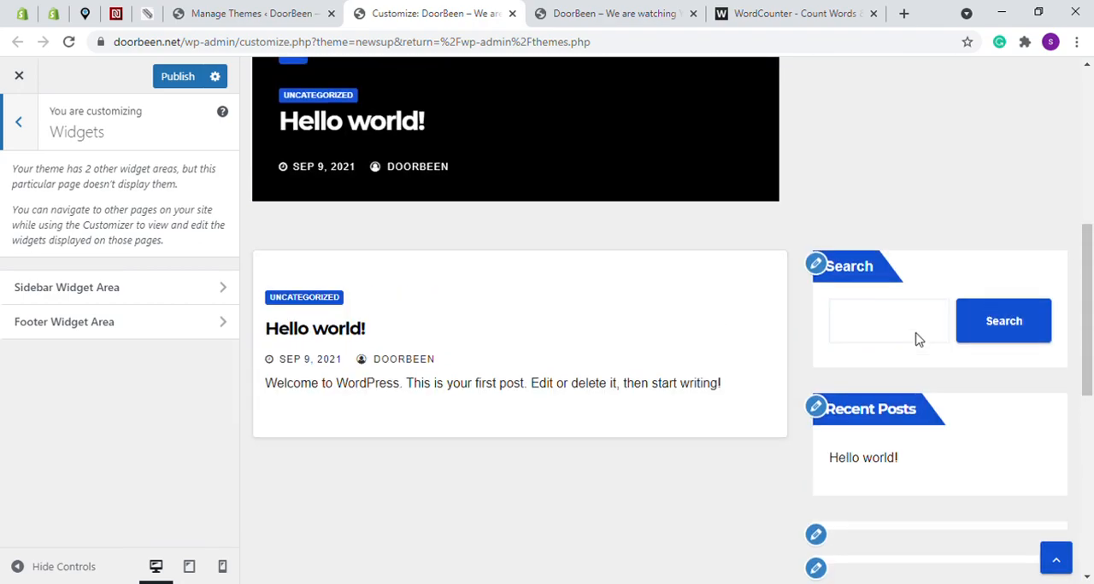
Remove the search block from the Sidebar Widget Area
{"action": "left_click", "coordinate": [86, 290]}
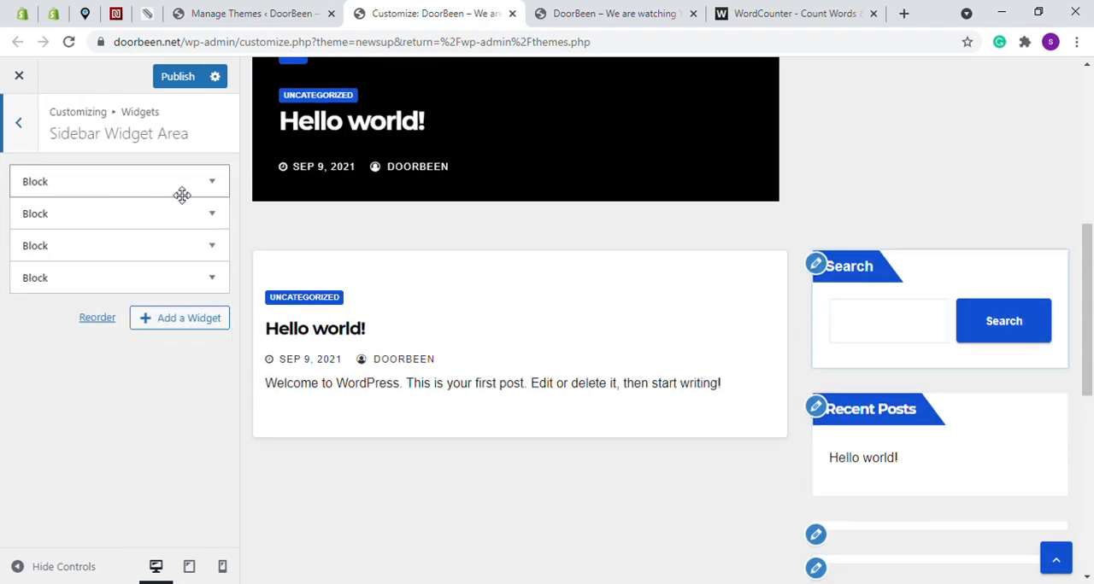
{"action": "left_click", "coordinate": [216, 186]}
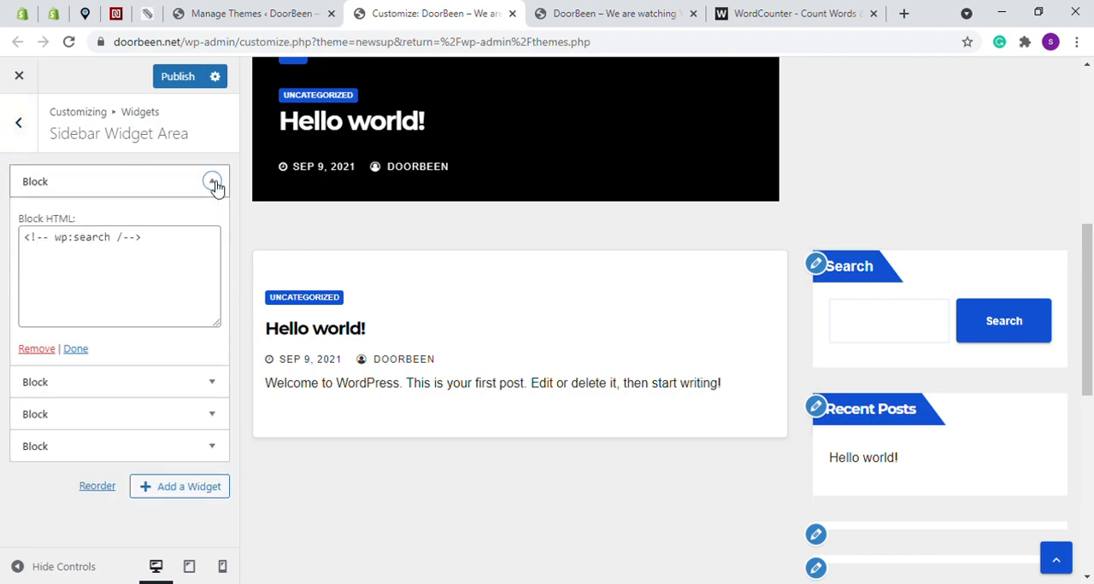
{"action": "left_click", "coordinate": [36, 349]}
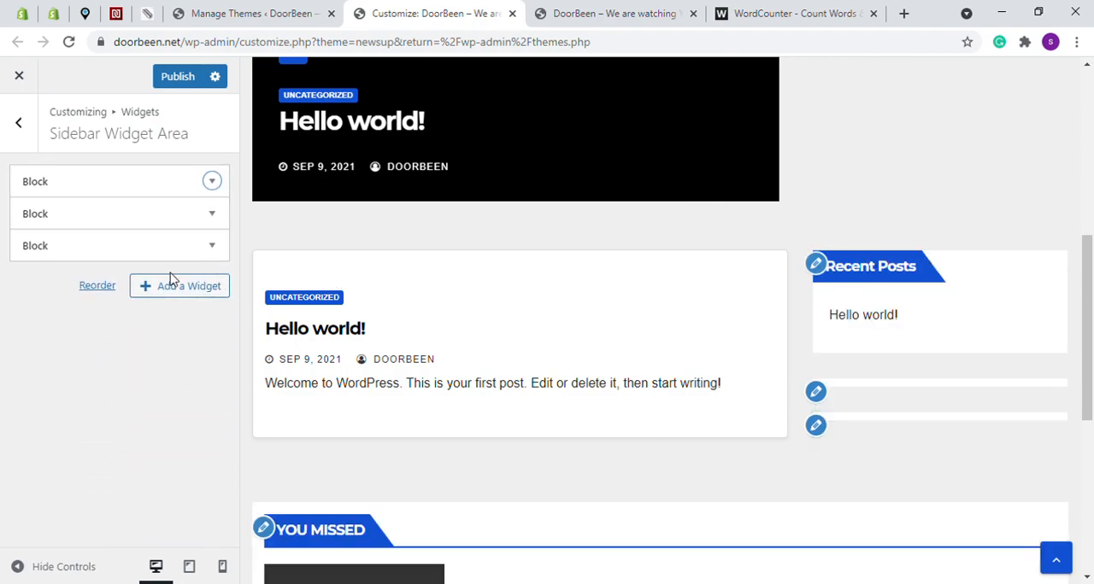
Add a Search widget without a title to the Sidebar Widget Area and collapse its settings
{"action": "left_click", "coordinate": [149, 291]}
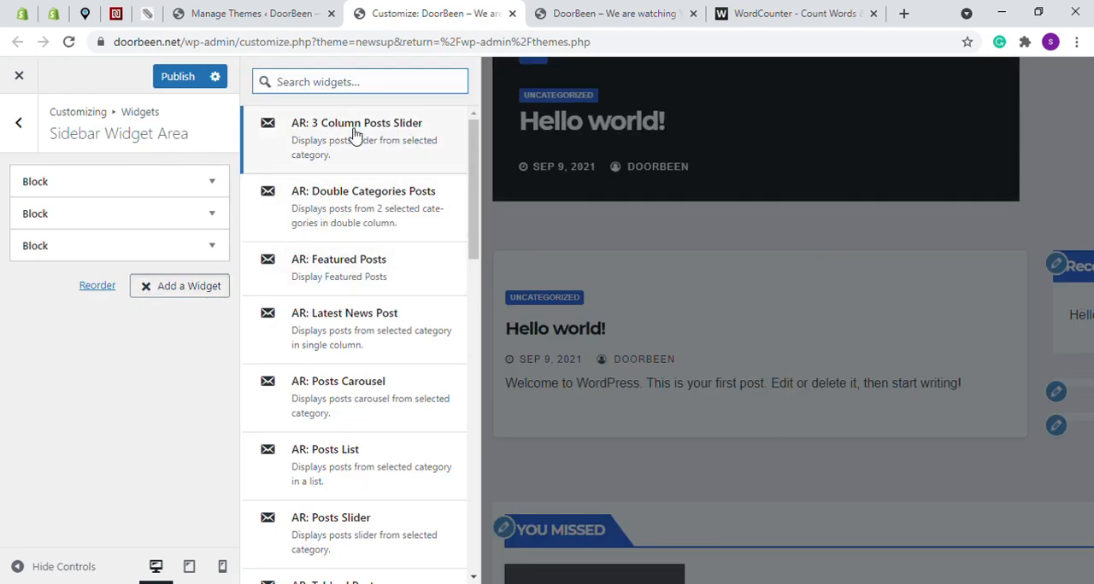
{"action": "scroll", "coordinate": [325, 192], "scroll_direction": "down", "scroll_amount": 2}
{"action": "scroll", "coordinate": [325, 192], "scroll_direction": "down", "scroll_amount": 4}
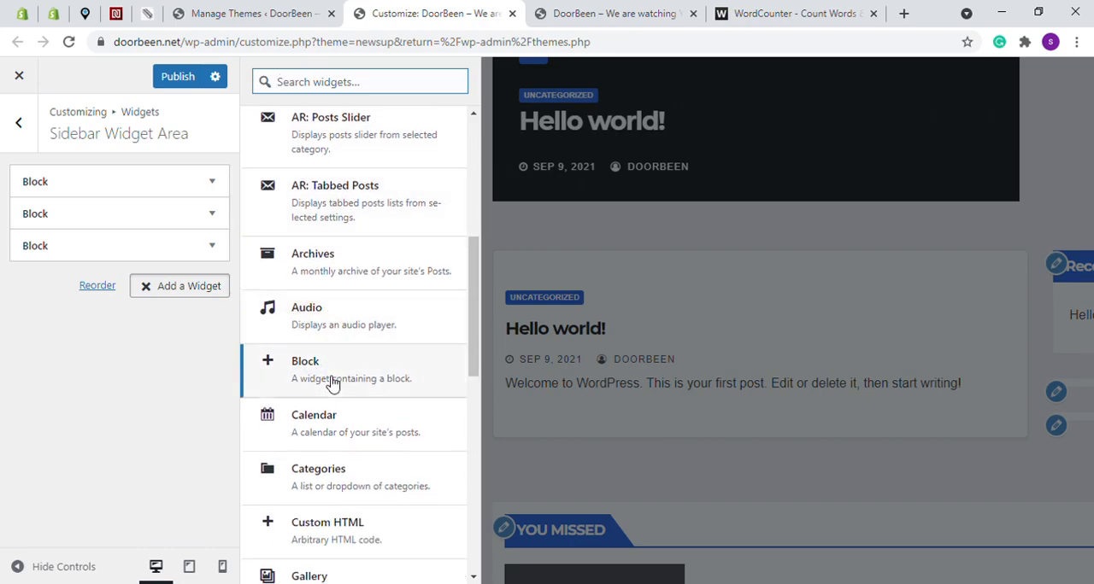
{"action": "scroll", "coordinate": [334, 383], "scroll_direction": "down", "scroll_amount": 2}
{"action": "scroll", "coordinate": [369, 390], "scroll_direction": "down", "scroll_amount": 5}
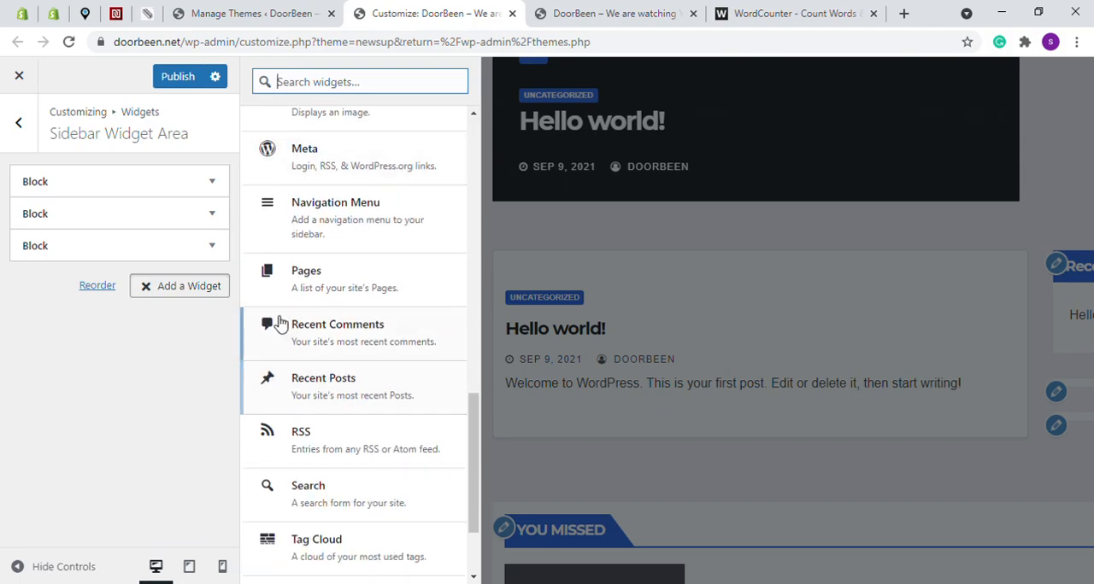
{"action": "scroll", "coordinate": [342, 393], "scroll_direction": "down", "scroll_amount": 3}
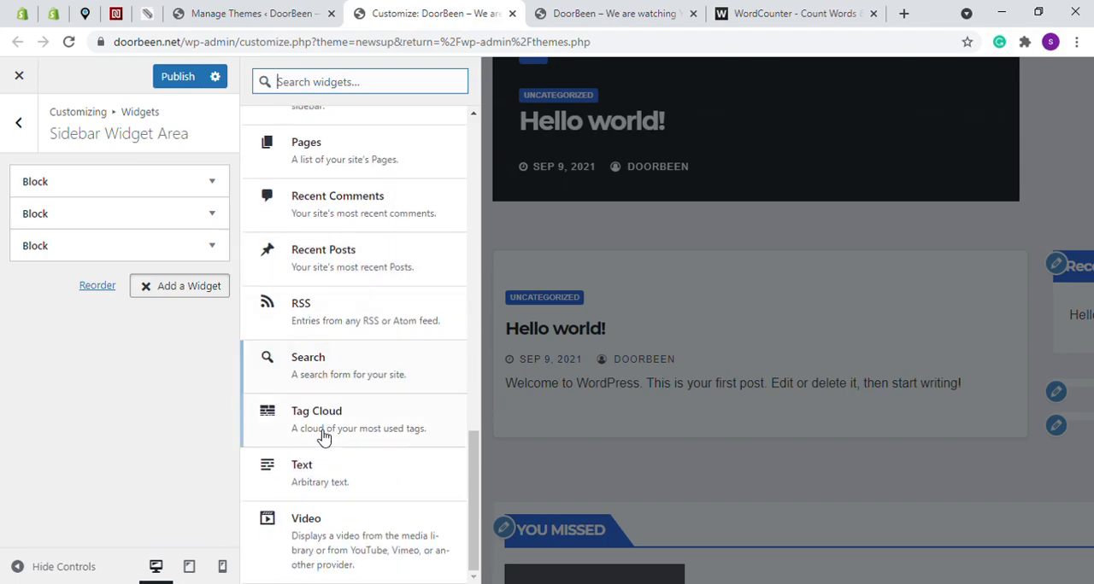
{"action": "left_click", "coordinate": [305, 363]}
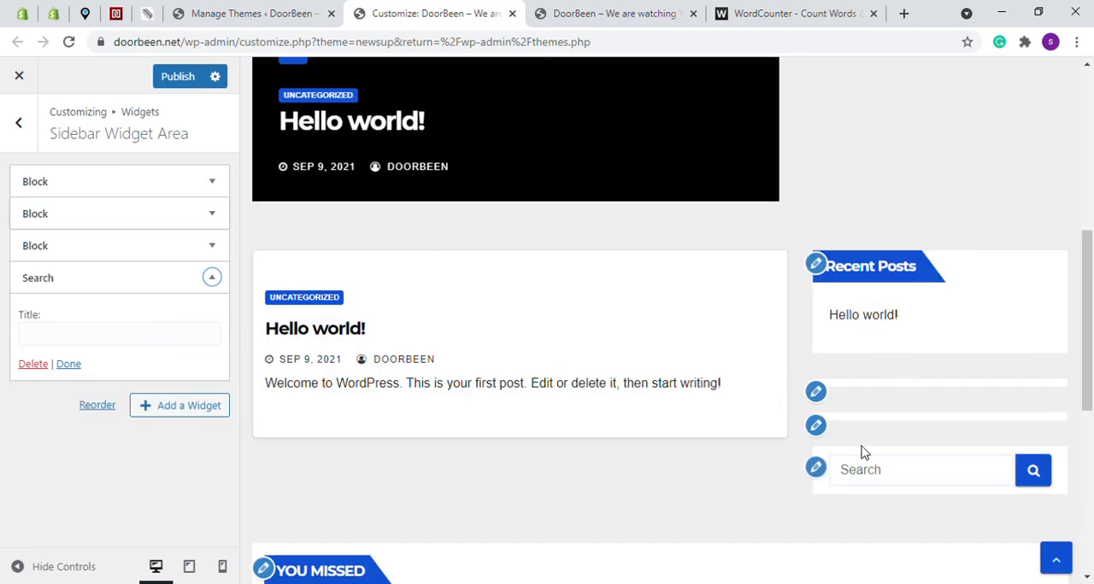
{"action": "left_click", "coordinate": [211, 279]}
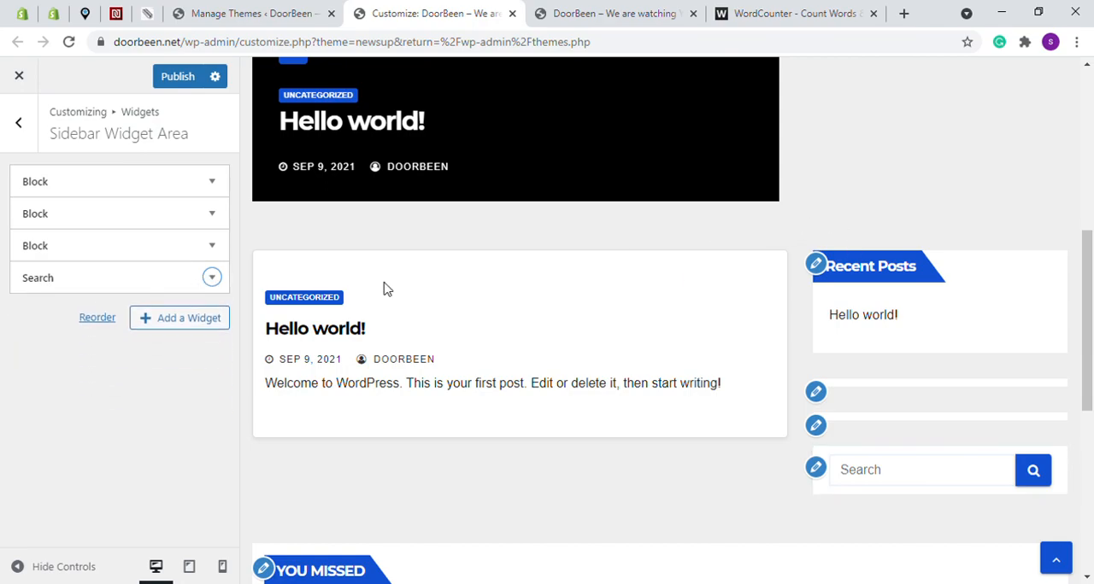
Move the Search widget above the three blocks in the Sidebar Widget Area and check its placement in the homepage preview
{"action": "left_click_drag", "start_coordinate": [34, 282], "coordinate": [29, 180]}
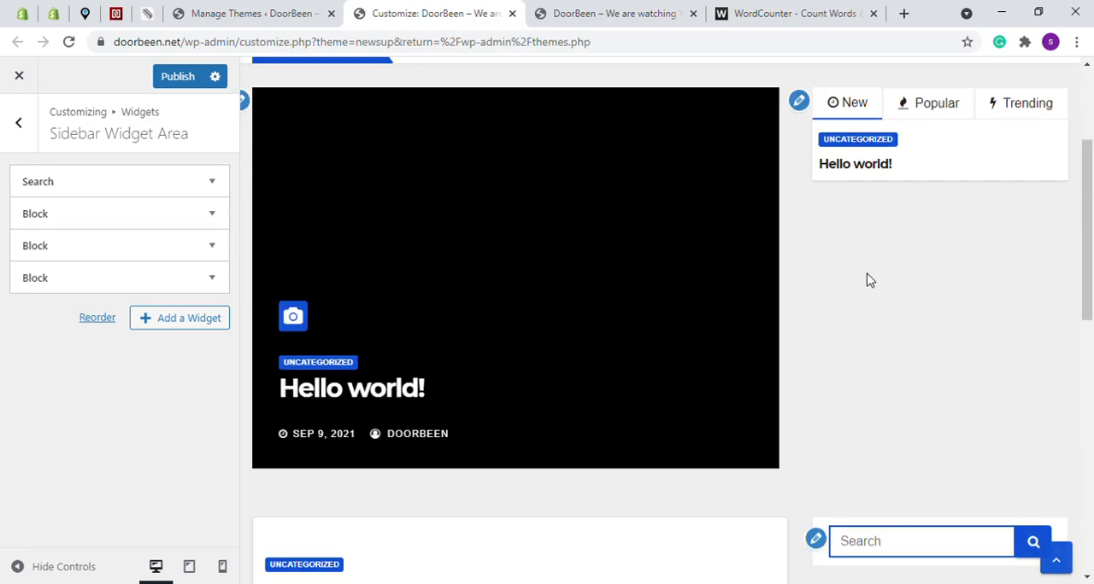
{"action": "scroll", "coordinate": [875, 284], "scroll_direction": "up", "scroll_amount": 2}
{"action": "scroll", "coordinate": [914, 333], "scroll_direction": "down", "scroll_amount": 3}
{"action": "scroll", "coordinate": [923, 312], "scroll_direction": "up", "scroll_amount": 3}
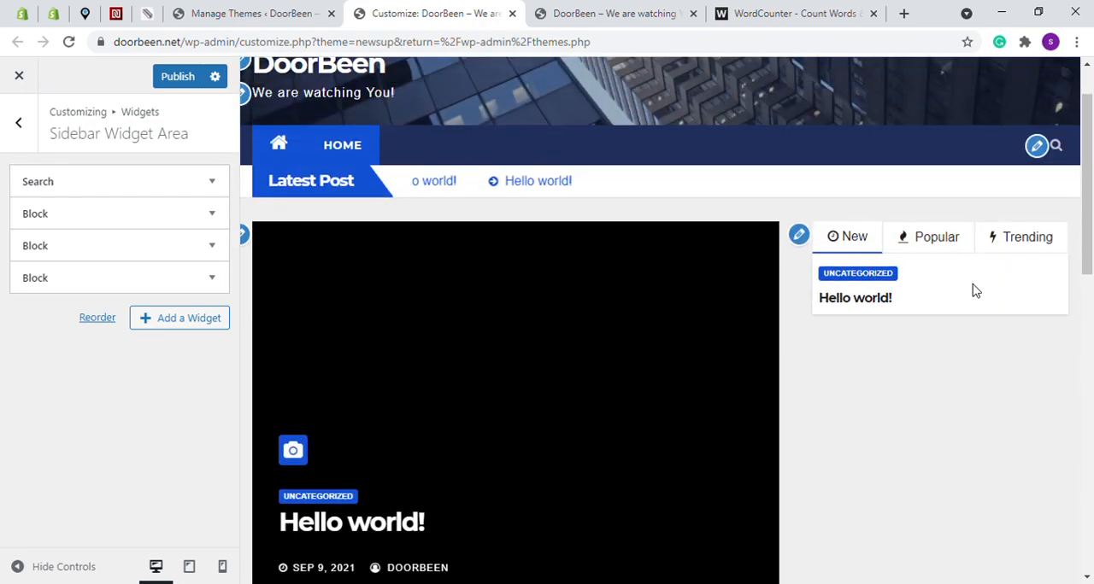
{"action": "scroll", "coordinate": [983, 325], "scroll_direction": "down", "scroll_amount": 6}
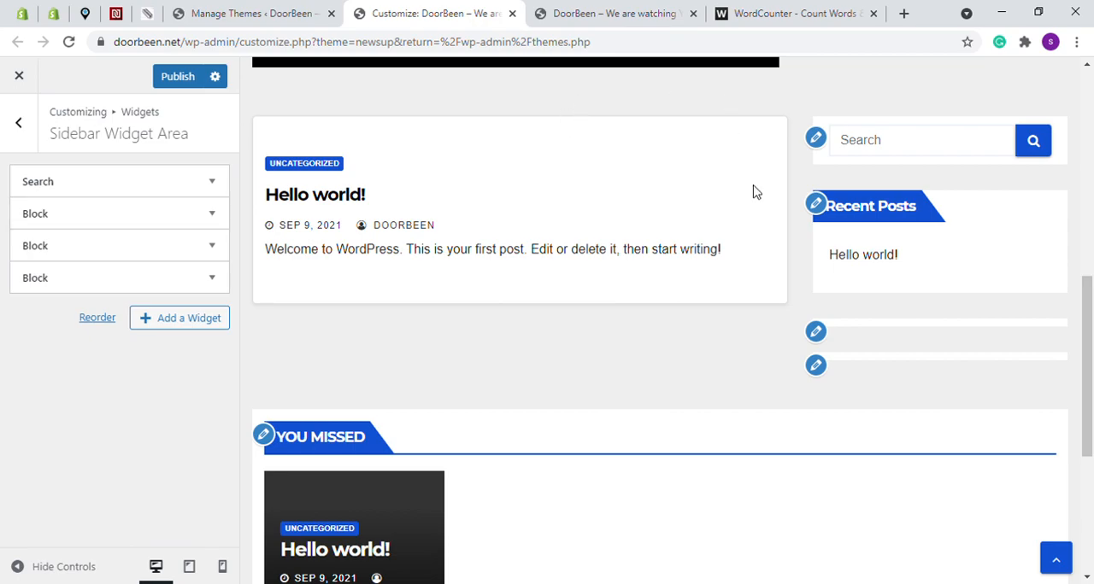
{"action": "scroll", "coordinate": [859, 228], "scroll_direction": "up", "scroll_amount": 3}
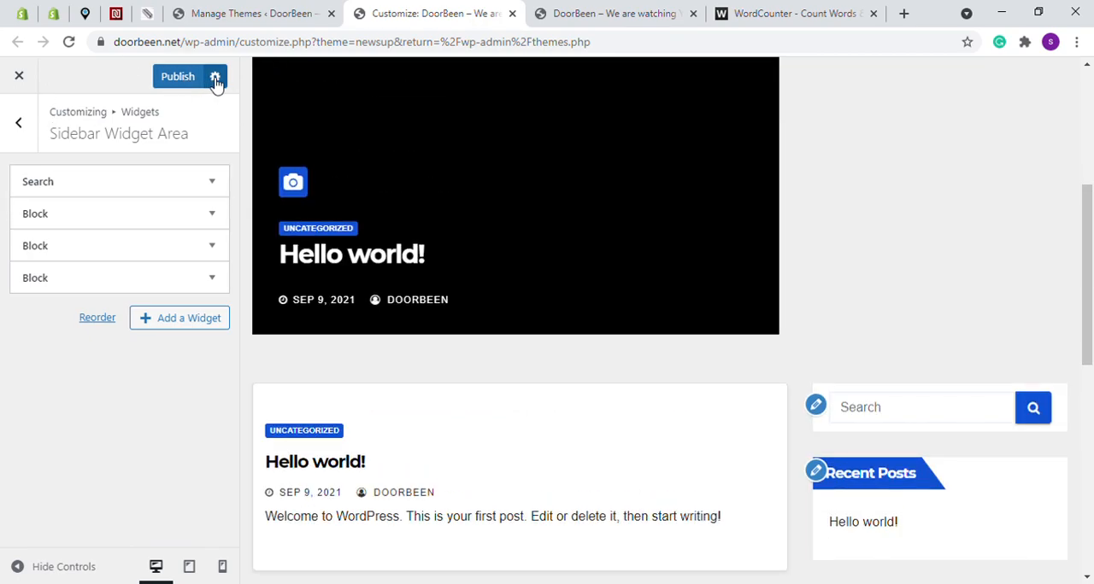
{"action": "scroll", "coordinate": [754, 249], "scroll_direction": "up", "scroll_amount": 4}
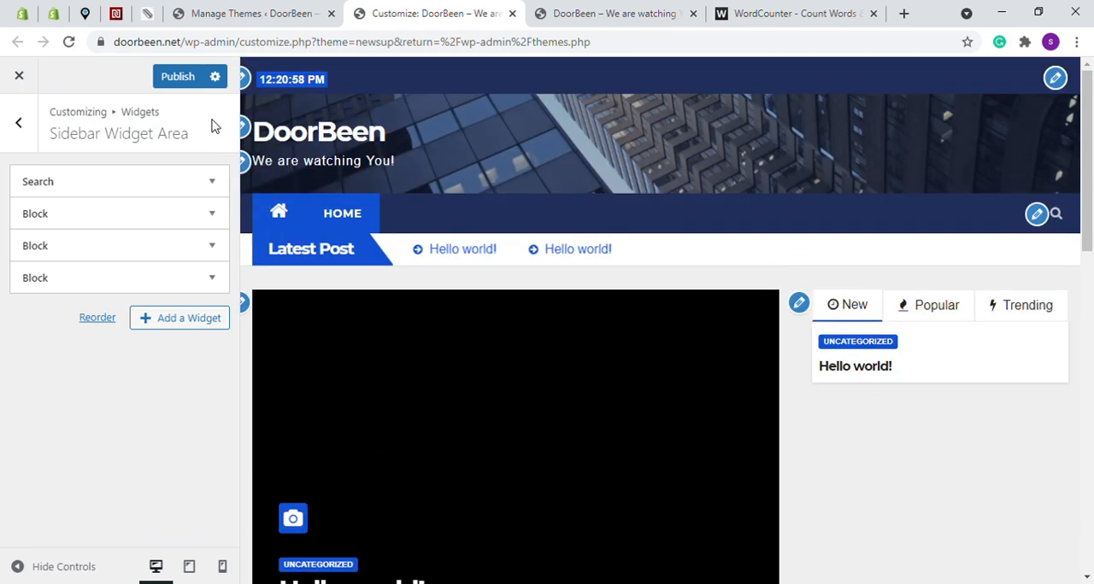
View the Publish, Save Draft and Schedule action choices, and publish the customizer changes
{"action": "left_click", "coordinate": [217, 77]}
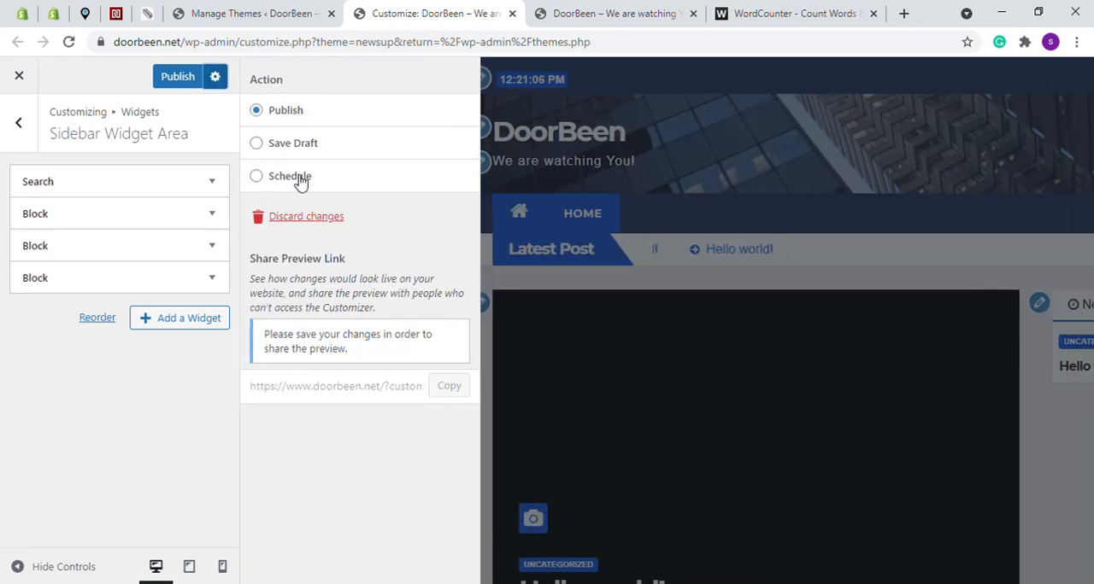
{"action": "left_click", "coordinate": [216, 78]}
{"action": "left_click", "coordinate": [181, 80]}
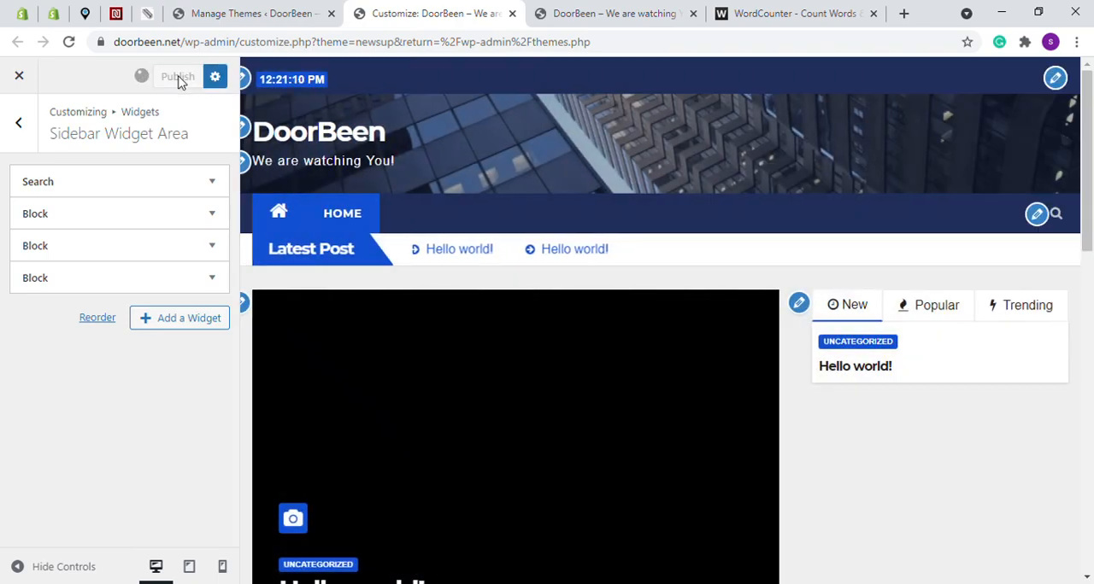
Compare the sidebar's search widget in the customizer preview with the sidebar on the live DoorBeen homepage
{"action": "scroll", "coordinate": [837, 277], "scroll_direction": "down", "scroll_amount": 5}
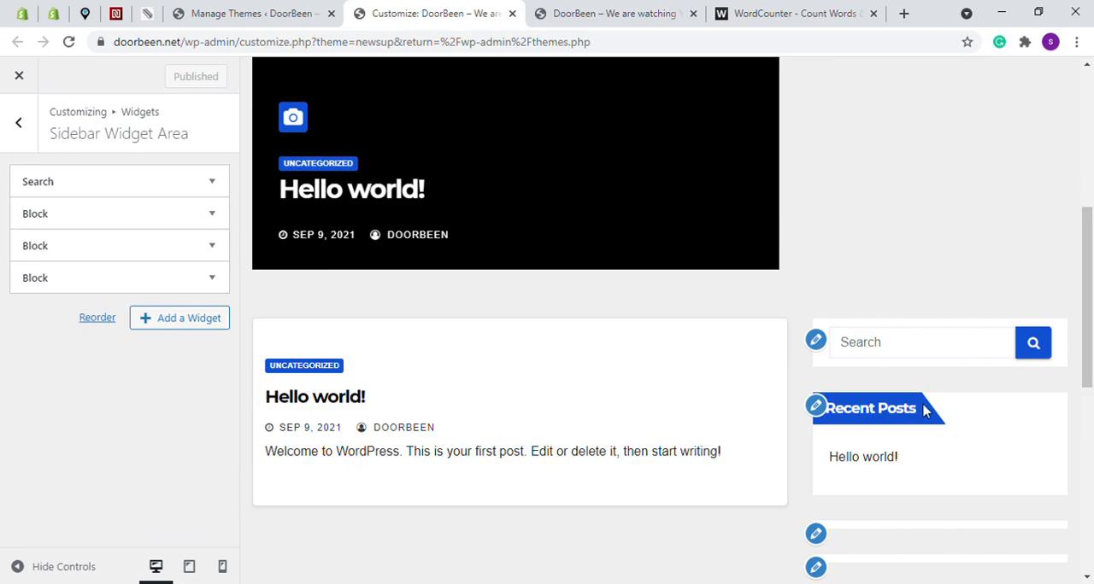
{"action": "scroll", "coordinate": [811, 384], "scroll_direction": "down", "scroll_amount": 5}
{"action": "scroll", "coordinate": [735, 270], "scroll_direction": "up", "scroll_amount": 6}
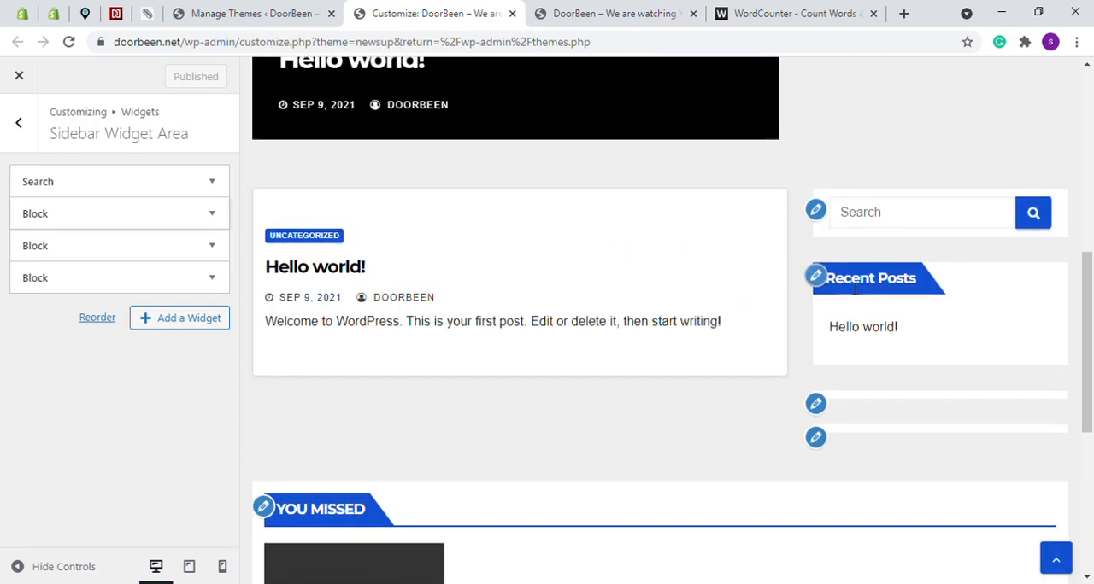
{"action": "scroll", "coordinate": [604, 289], "scroll_direction": "up", "scroll_amount": 10}
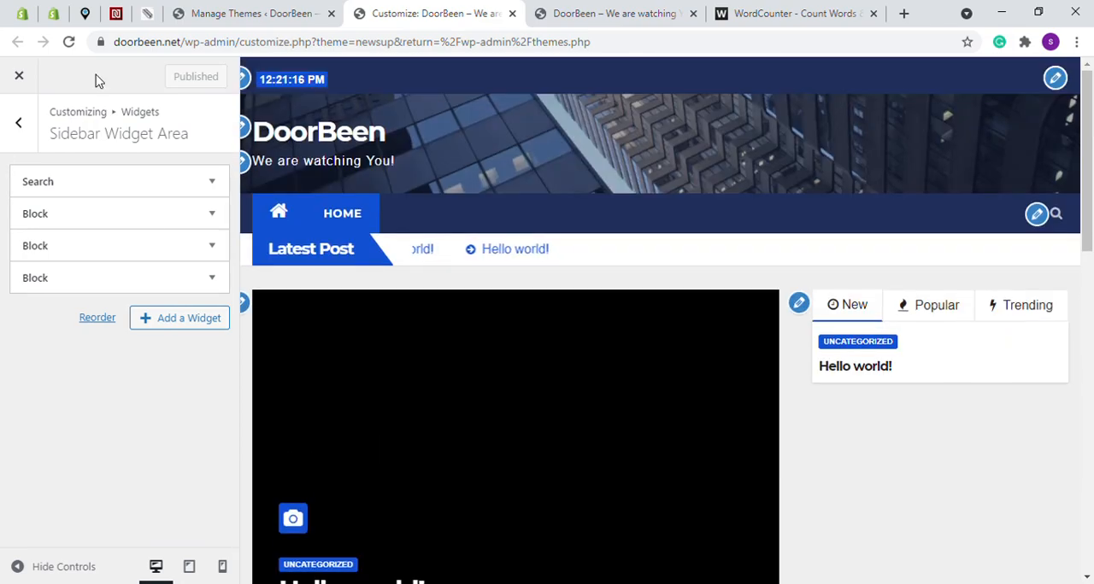
{"action": "left_click", "coordinate": [598, 13]}
{"action": "scroll", "coordinate": [854, 240], "scroll_direction": "down", "scroll_amount": 6}
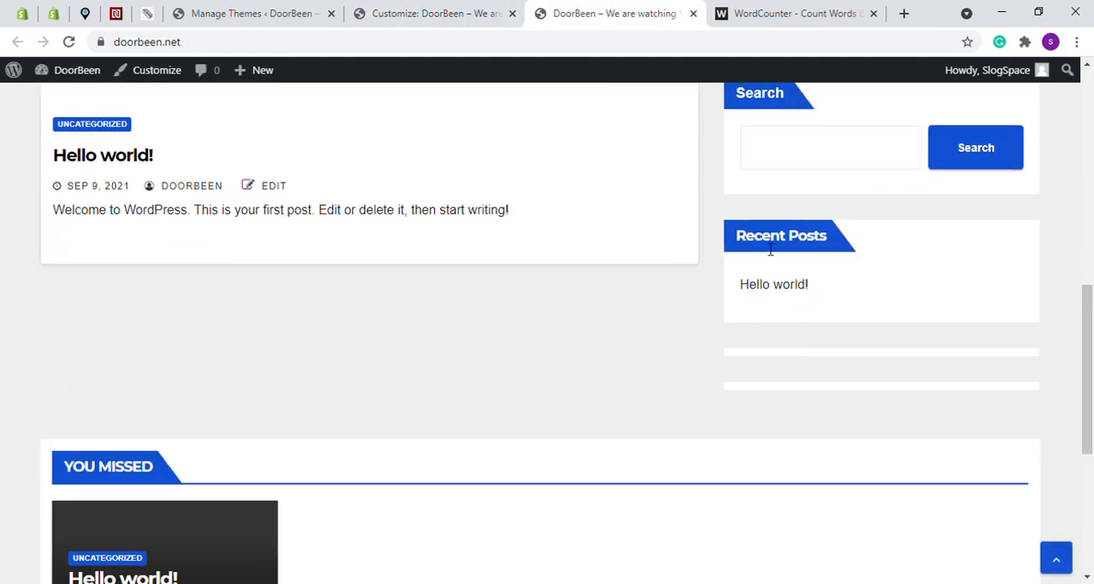
{"action": "scroll", "coordinate": [770, 249], "scroll_direction": "up", "scroll_amount": 2}
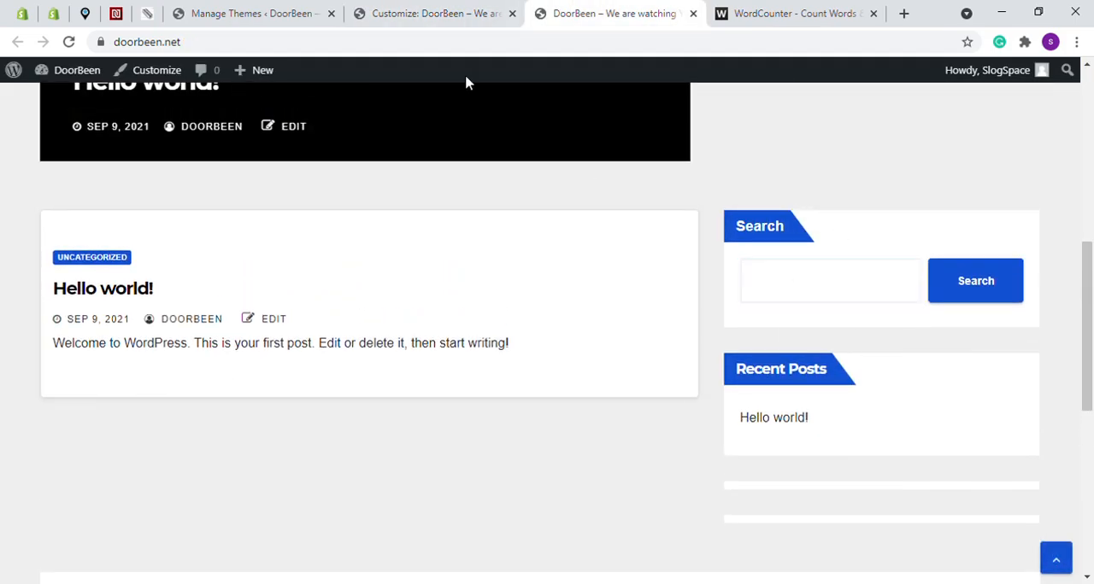
{"action": "key", "text": "ctrl+Page_Up"}
{"action": "scroll", "coordinate": [880, 385], "scroll_direction": "down", "scroll_amount": 8}
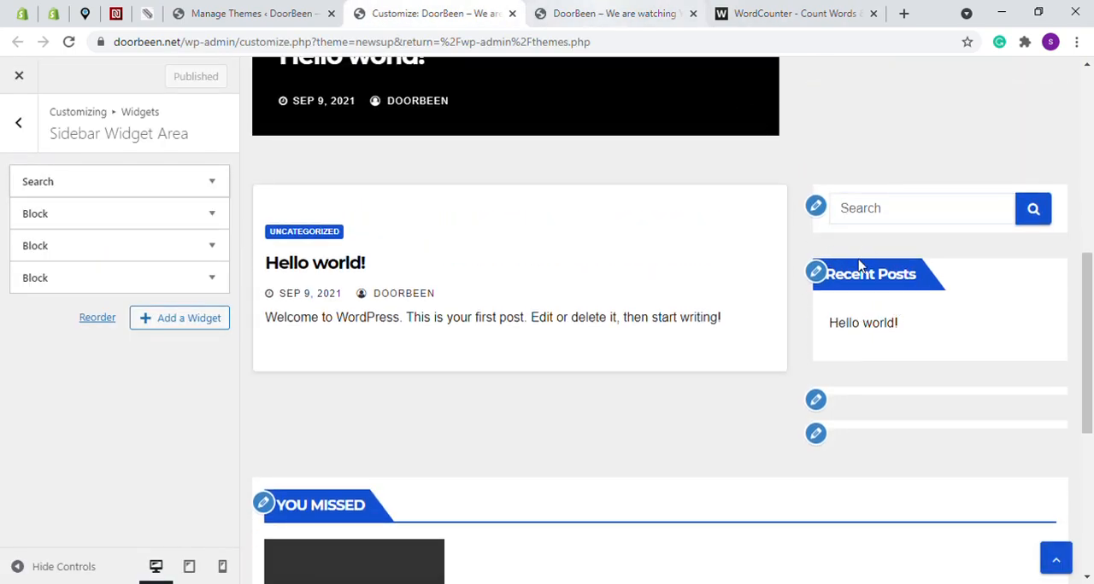
{"action": "key", "text": "ctrl+Page_Down"}
{"action": "key", "text": "ctrl+Page_Up"}
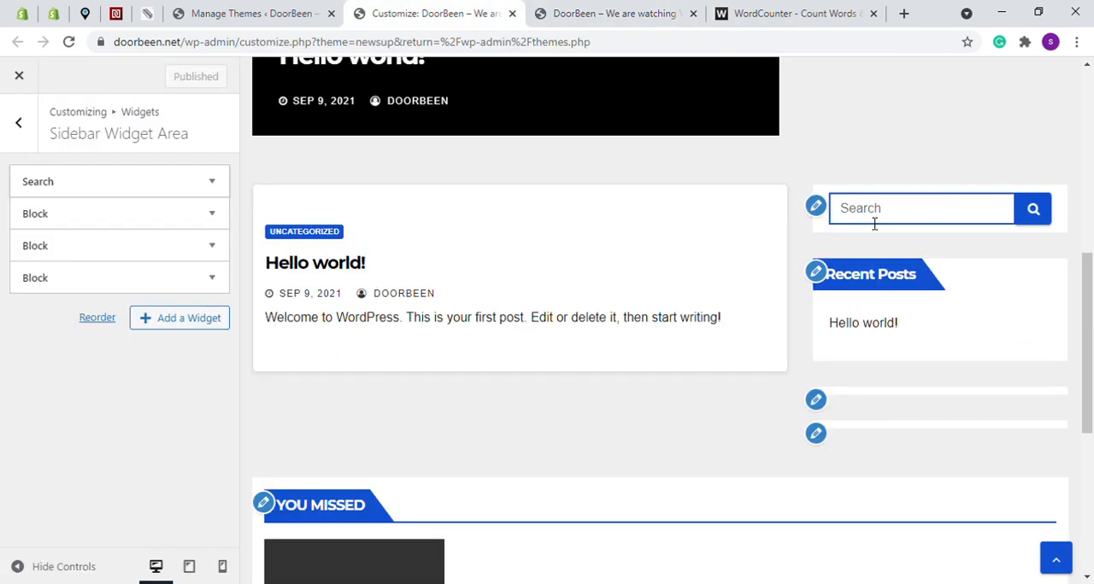
{"action": "left_click", "coordinate": [565, 9]}
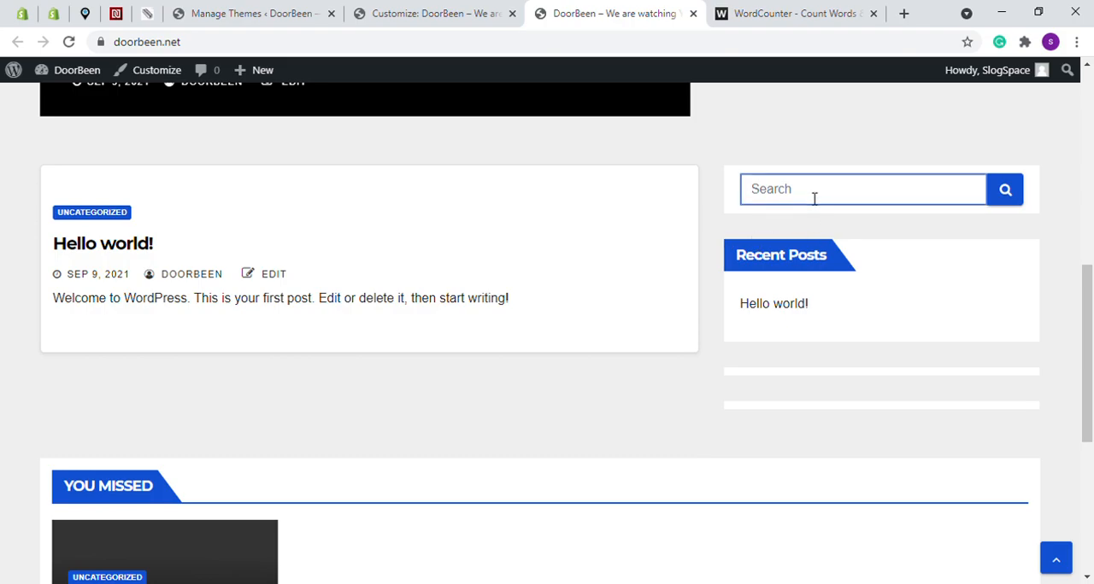
{"action": "scroll", "coordinate": [812, 214], "scroll_direction": "up", "scroll_amount": 7}
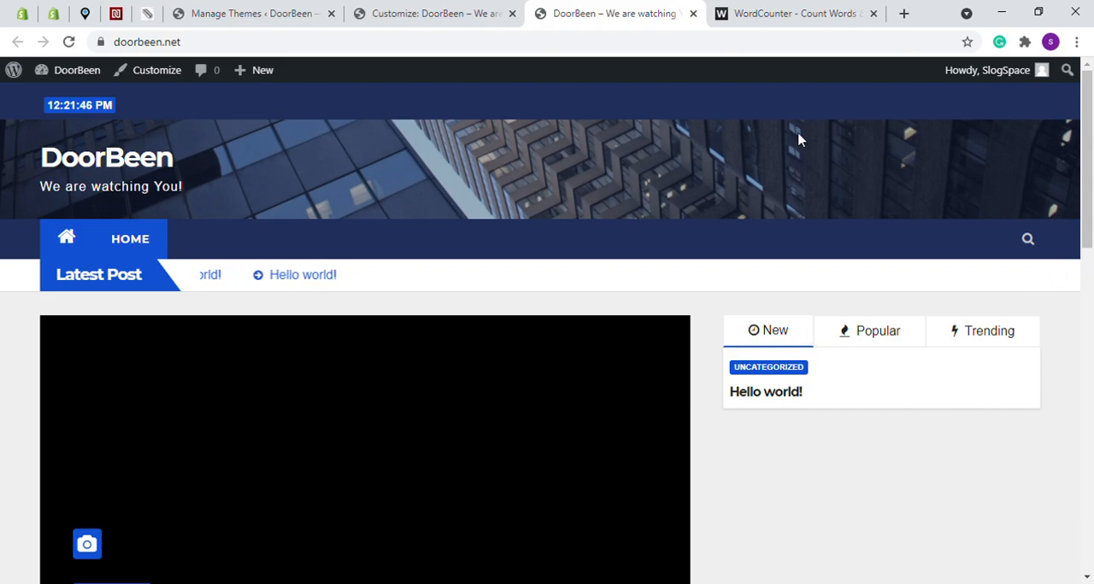
Back in the customizer, examine the Additional CSS instructions and code editor, and return to the main customizer list
{"action": "left_click", "coordinate": [431, 10]}
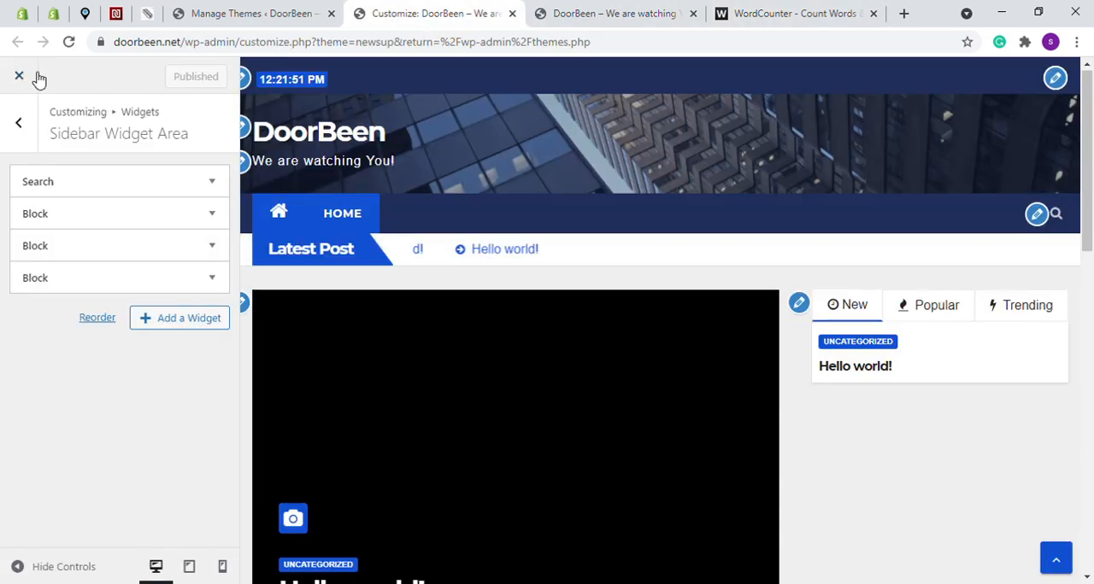
{"action": "left_click", "coordinate": [20, 128]}
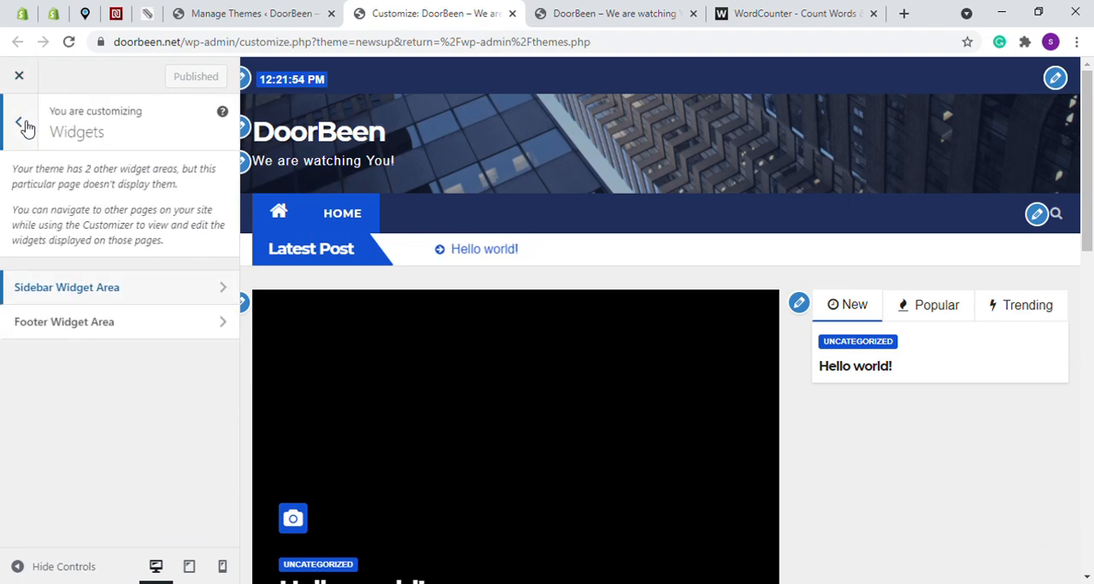
{"action": "left_click", "coordinate": [25, 127]}
{"action": "scroll", "coordinate": [107, 300], "scroll_direction": "down", "scroll_amount": 1}
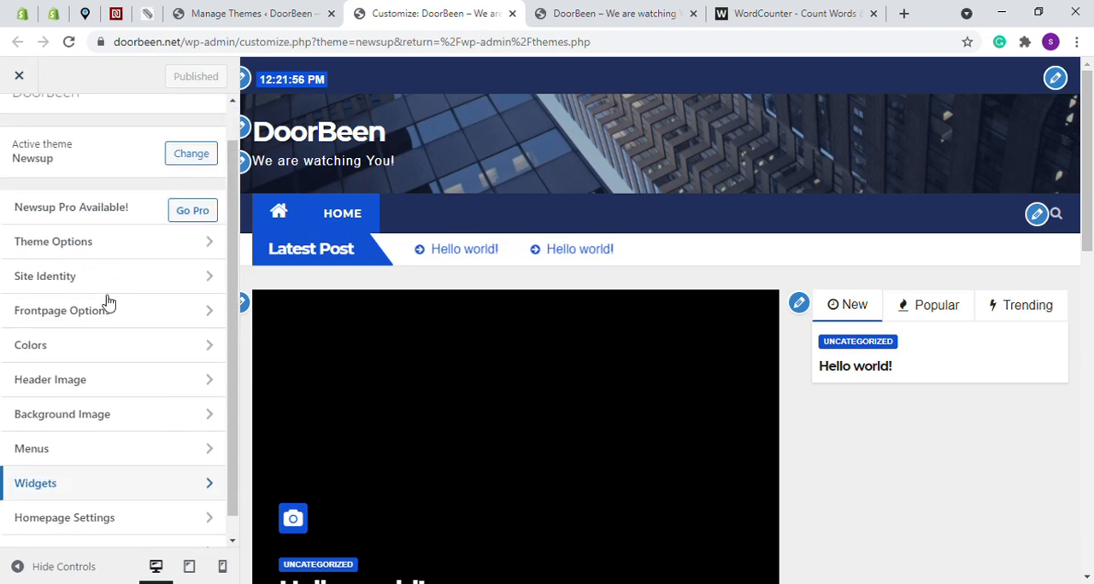
{"action": "scroll", "coordinate": [106, 301], "scroll_direction": "down", "scroll_amount": 1}
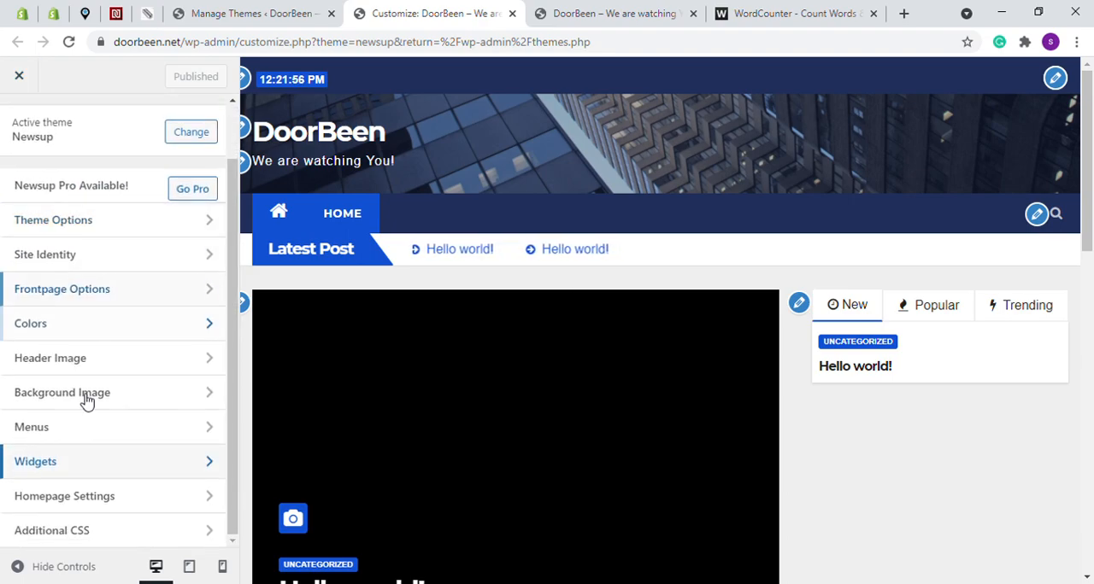
{"action": "left_click", "coordinate": [83, 539]}
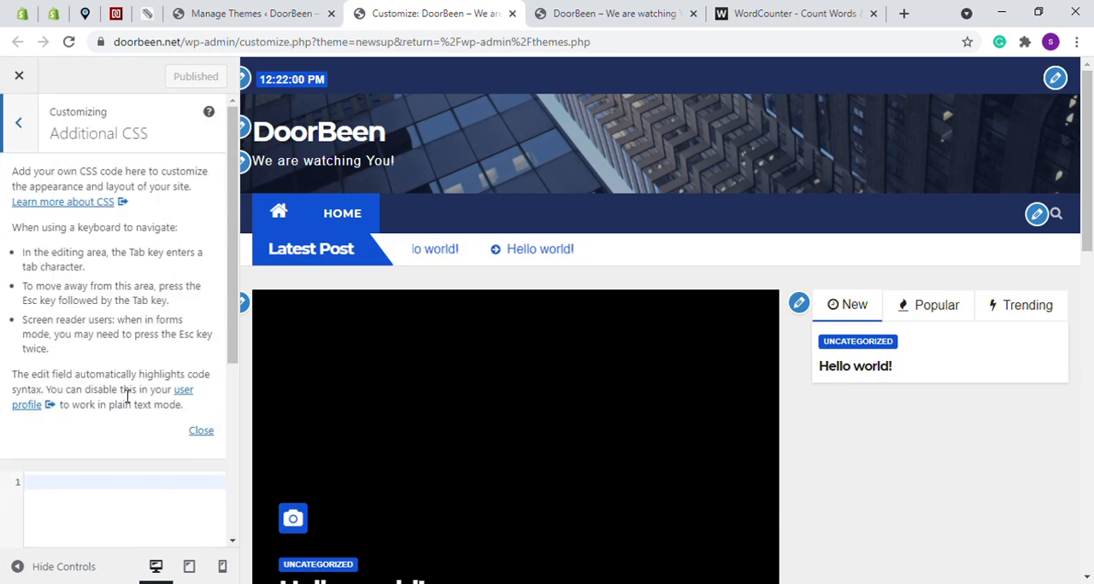
{"action": "scroll", "coordinate": [140, 369], "scroll_direction": "down", "scroll_amount": 4}
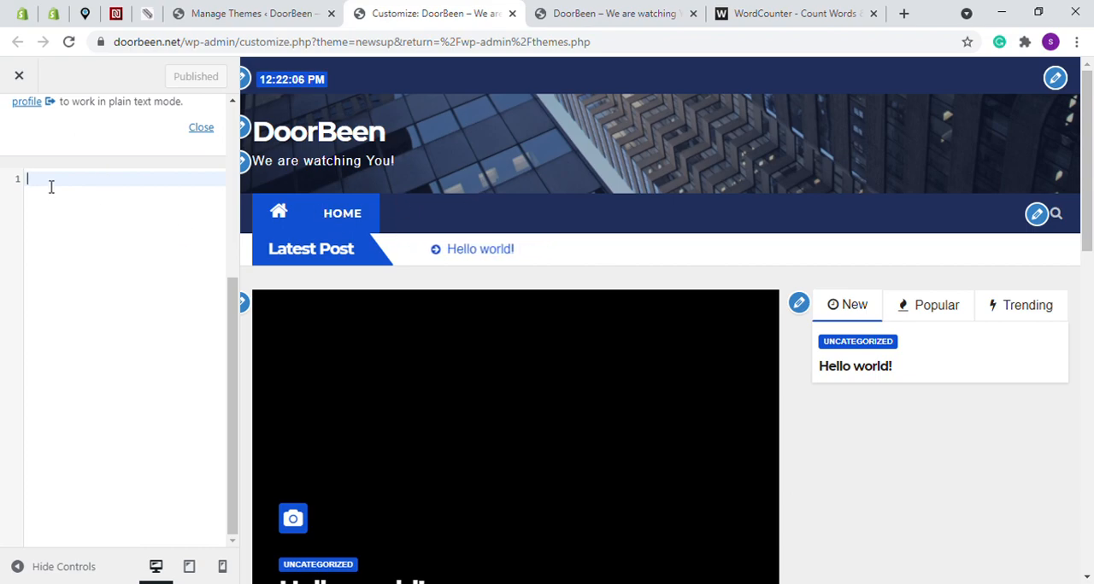
{"action": "scroll", "coordinate": [56, 129], "scroll_direction": "up", "scroll_amount": 4}
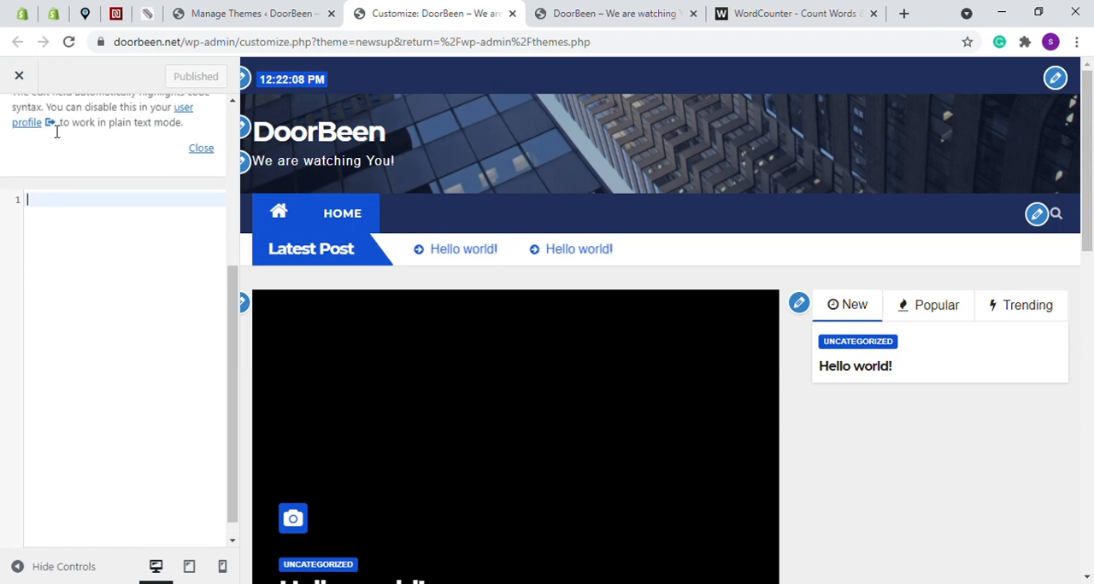
{"action": "left_click", "coordinate": [20, 129]}
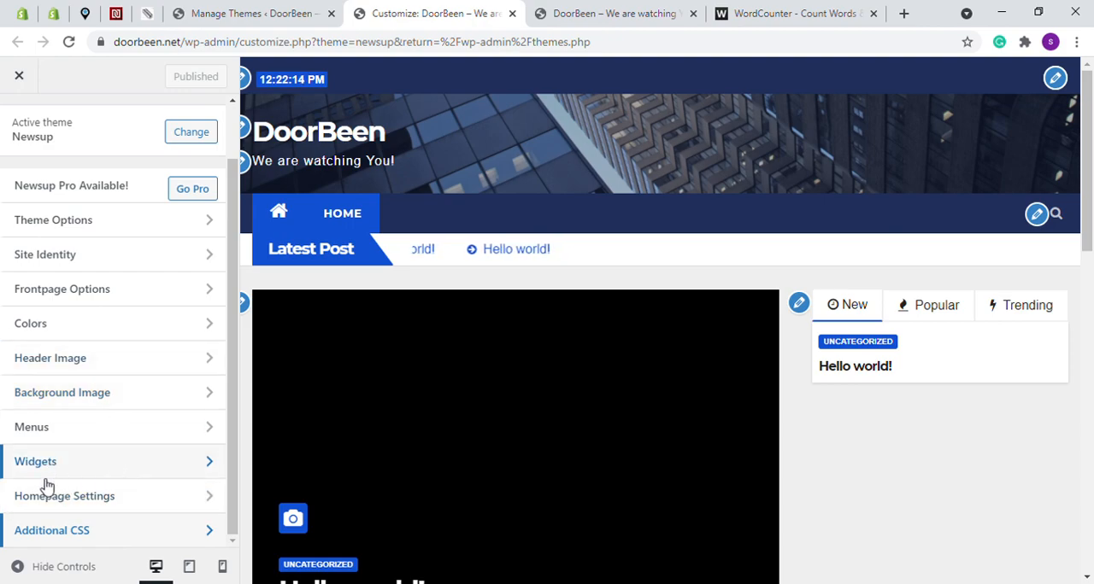
In Homepage Settings, try a static page as the homepage display, examine its preview, and switch back to the latest posts
{"action": "left_click", "coordinate": [97, 500]}
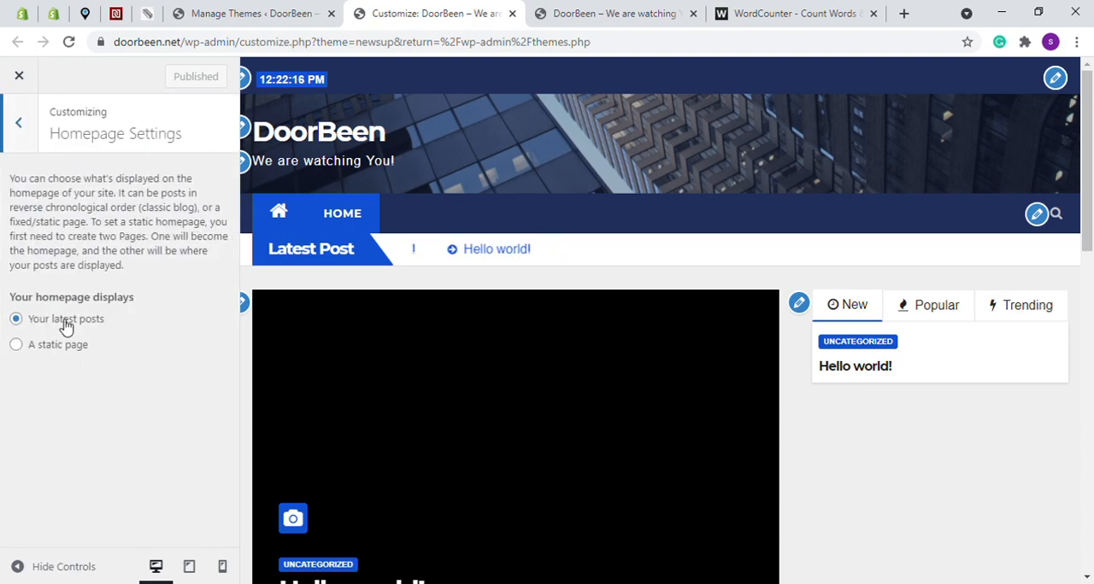
{"action": "scroll", "coordinate": [455, 301], "scroll_direction": "down", "scroll_amount": 6}
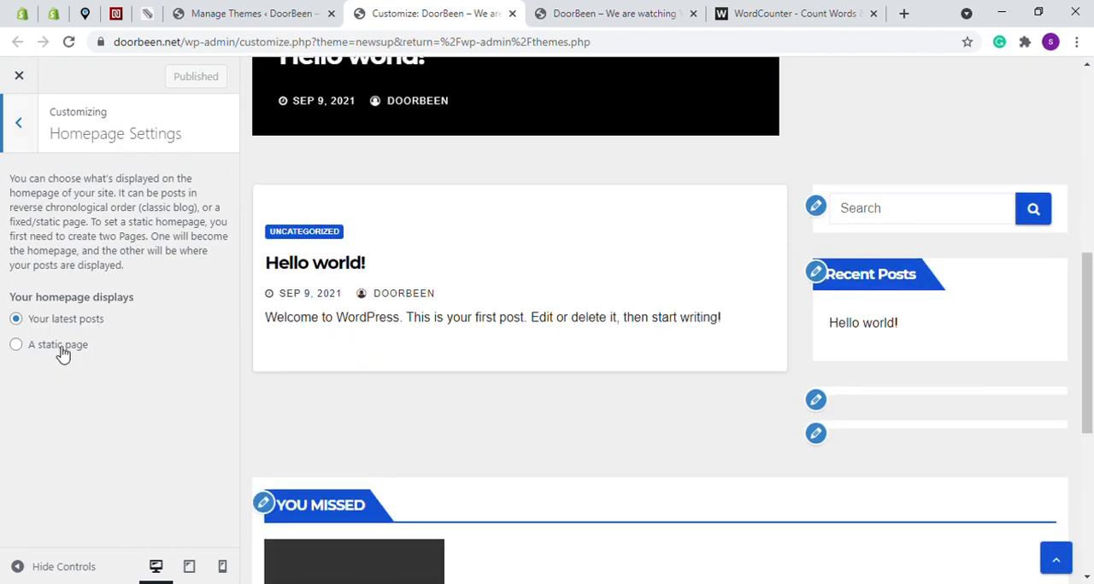
{"action": "left_click", "coordinate": [60, 346]}
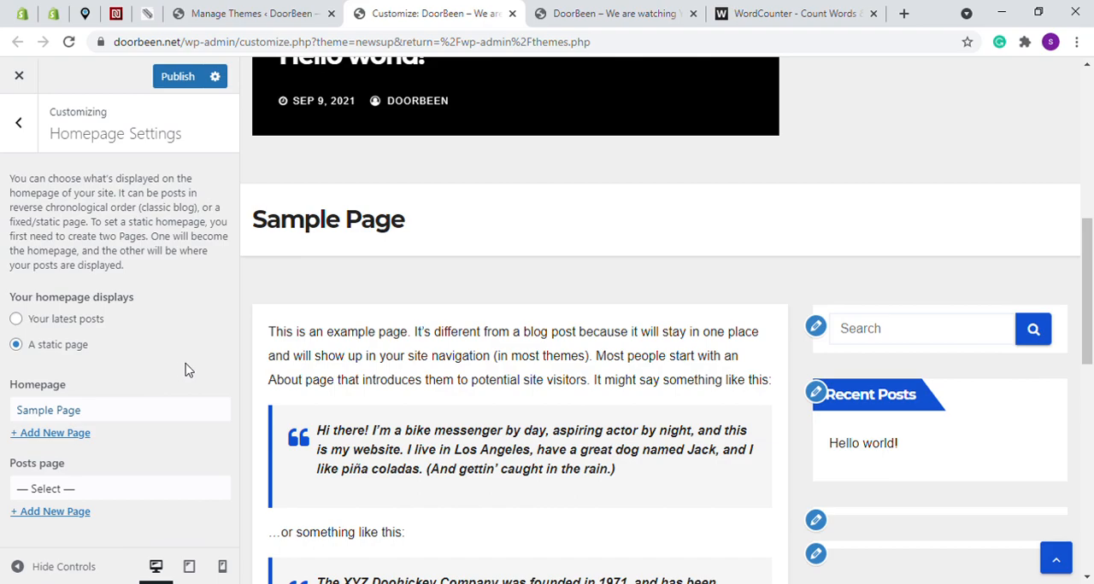
{"action": "scroll", "coordinate": [496, 333], "scroll_direction": "down", "scroll_amount": 7}
{"action": "scroll", "coordinate": [508, 215], "scroll_direction": "up", "scroll_amount": 5}
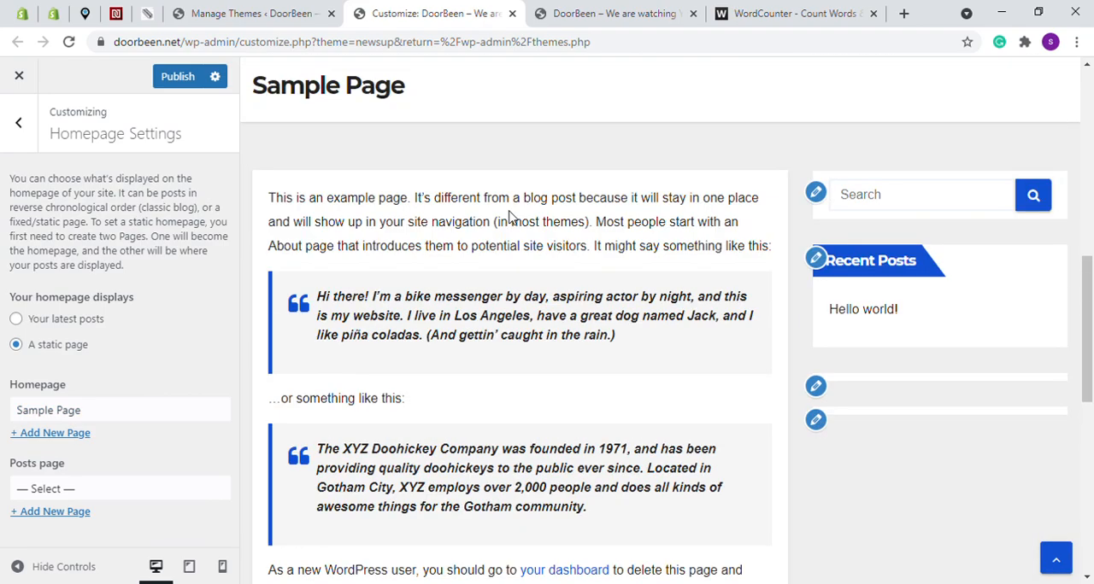
{"action": "scroll", "coordinate": [508, 215], "scroll_direction": "up", "scroll_amount": 3}
{"action": "scroll", "coordinate": [544, 350], "scroll_direction": "down", "scroll_amount": 3}
{"action": "left_click", "coordinate": [59, 328]}
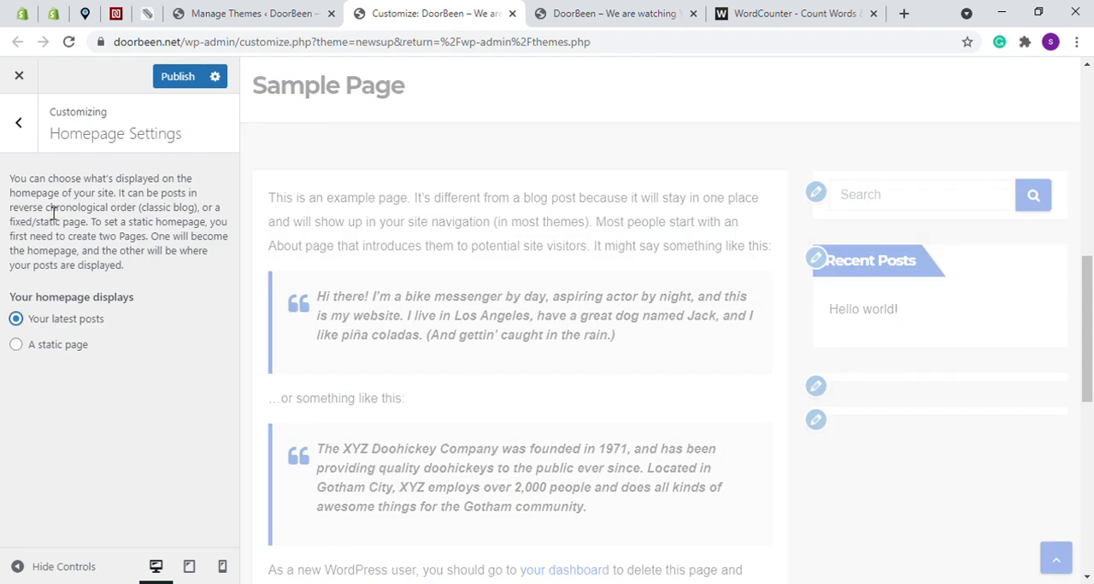
In Site Identity, try hiding the site title and tagline in the preview, and display them again
{"action": "left_click", "coordinate": [23, 125]}
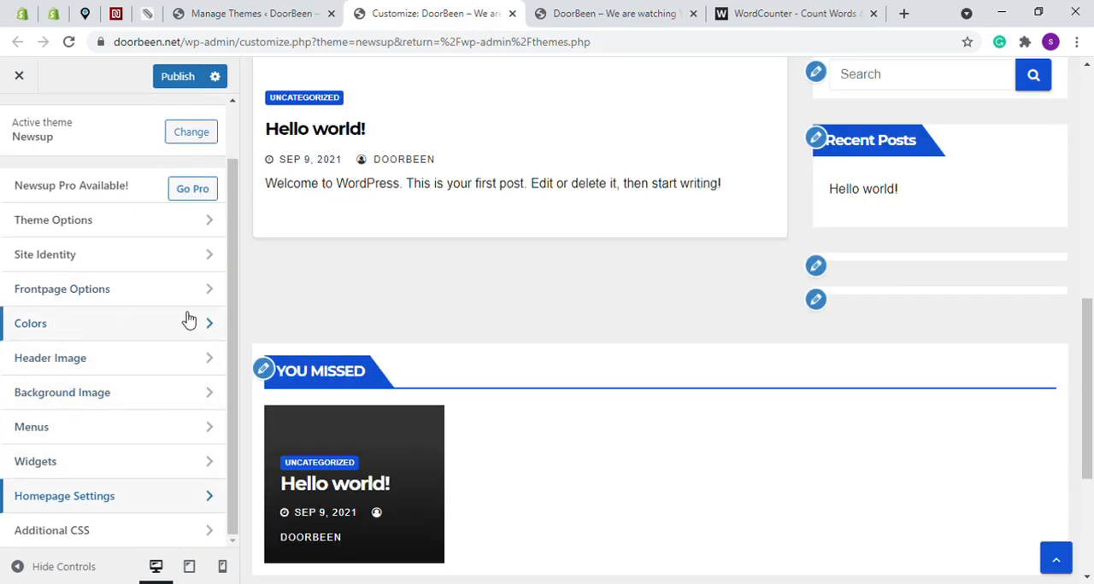
{"action": "left_click", "coordinate": [53, 260]}
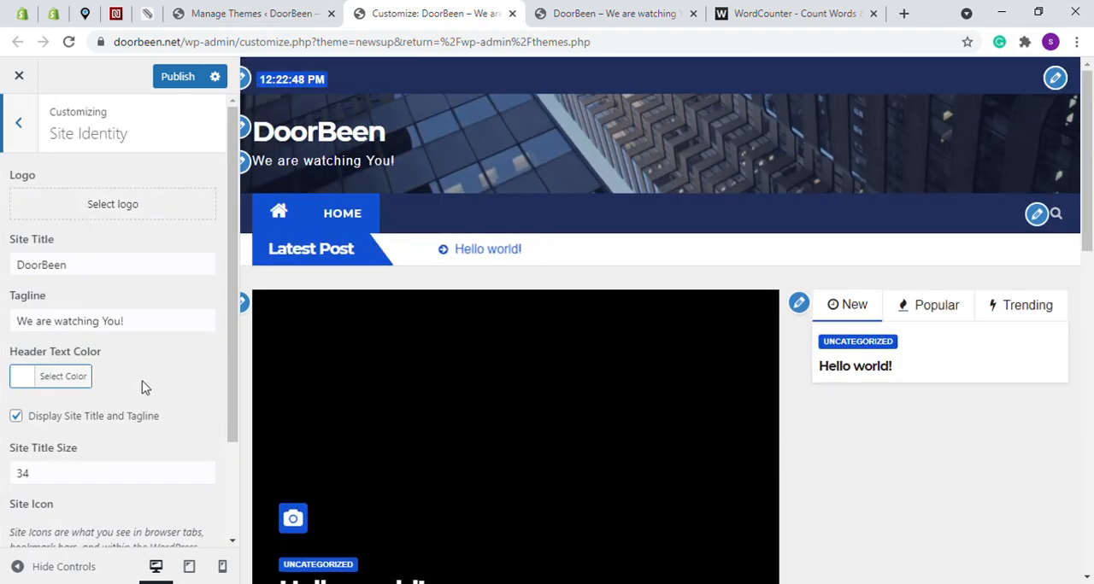
{"action": "left_click", "coordinate": [16, 416]}
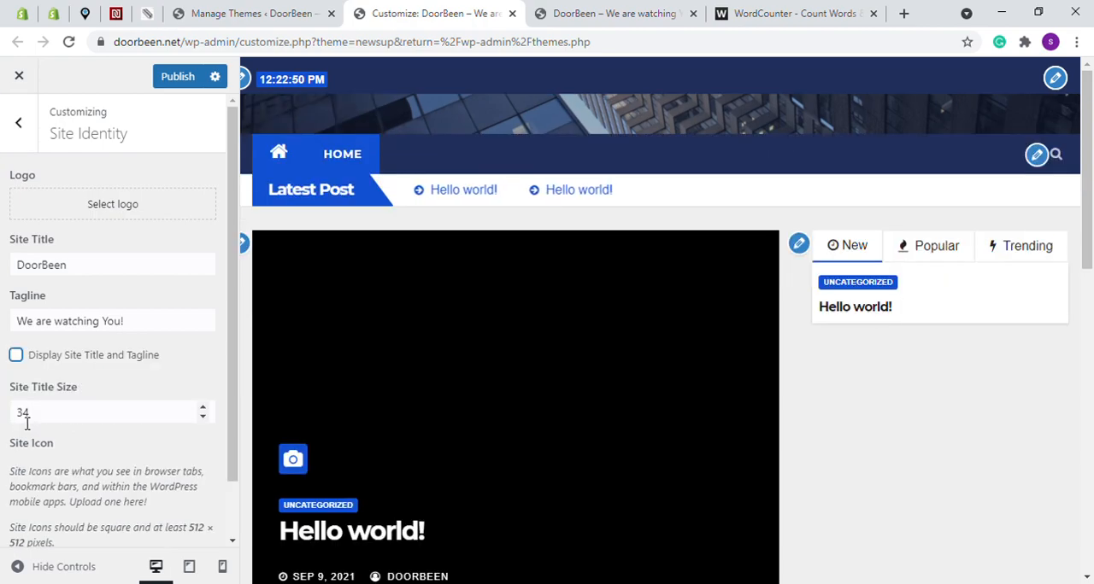
{"action": "left_click", "coordinate": [16, 354]}
Examine the site title size and site icon requirements in Site Identity, and return to the main customizer list
{"action": "scroll", "coordinate": [86, 360], "scroll_direction": "down", "scroll_amount": 2}
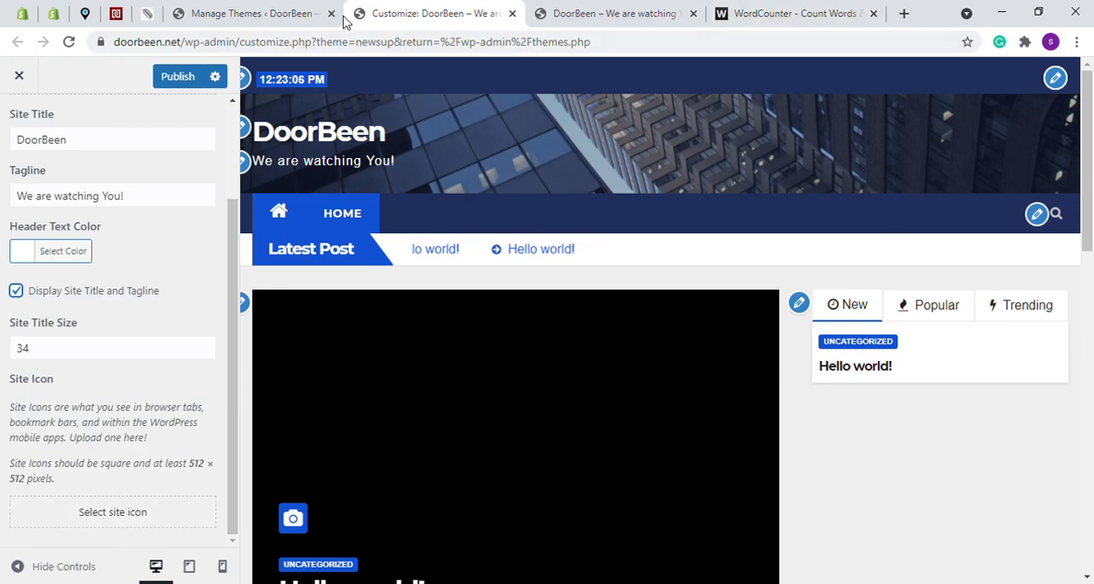
{"action": "left_click_drag", "start_coordinate": [224, 476], "coordinate": [193, 476]}
{"action": "left_click", "coordinate": [194, 478]}
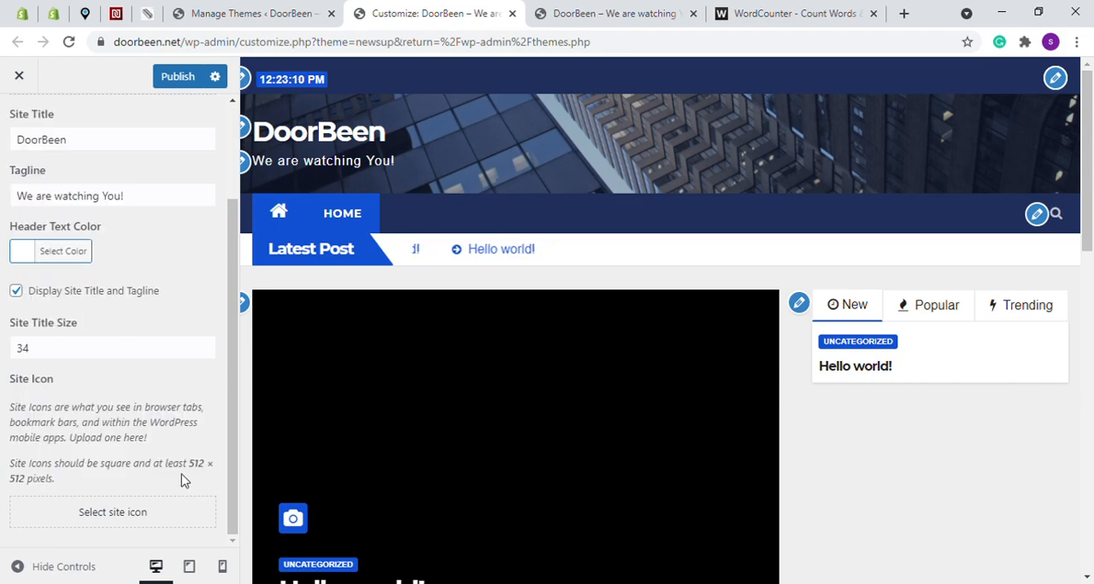
{"action": "scroll", "coordinate": [30, 291], "scroll_direction": "up", "scroll_amount": 3}
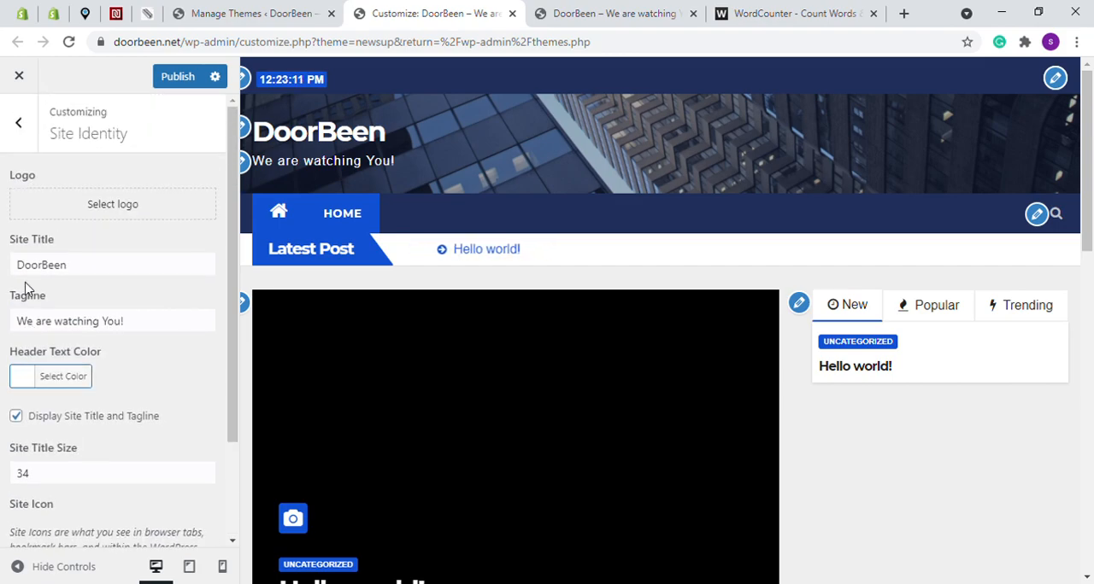
{"action": "left_click", "coordinate": [18, 130]}
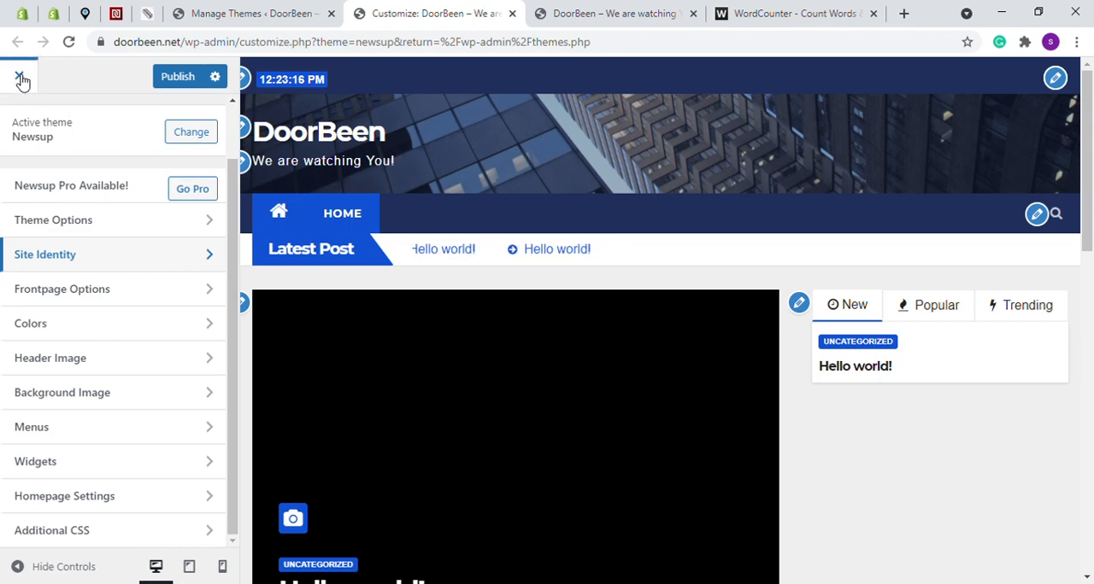
Leave the customizer discarding the unsaved changes, and activate the Twenty Twenty-One theme
{"action": "left_click", "coordinate": [21, 79]}
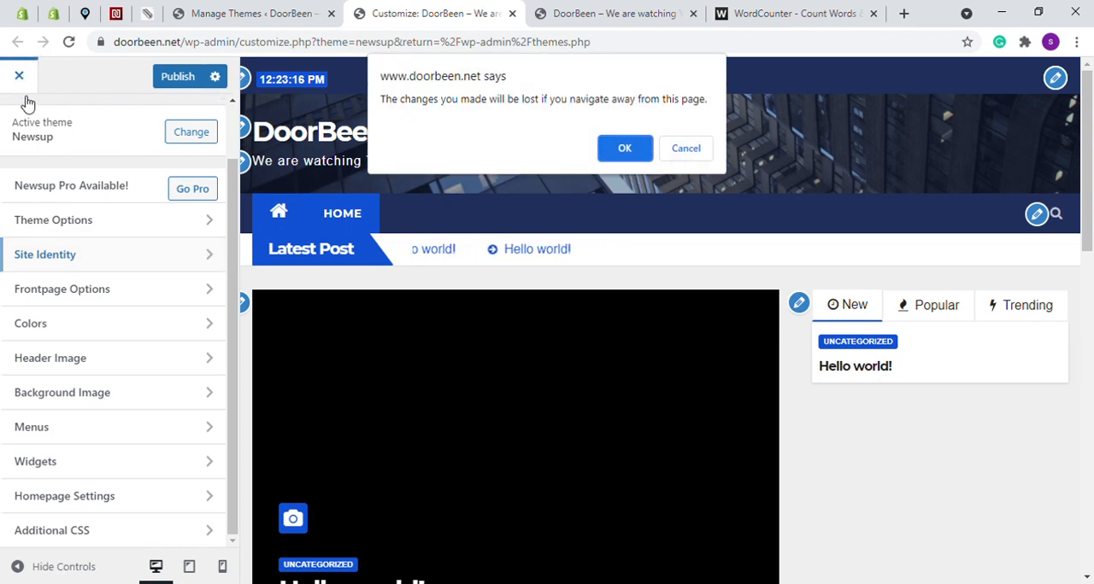
{"action": "left_click", "coordinate": [624, 148]}
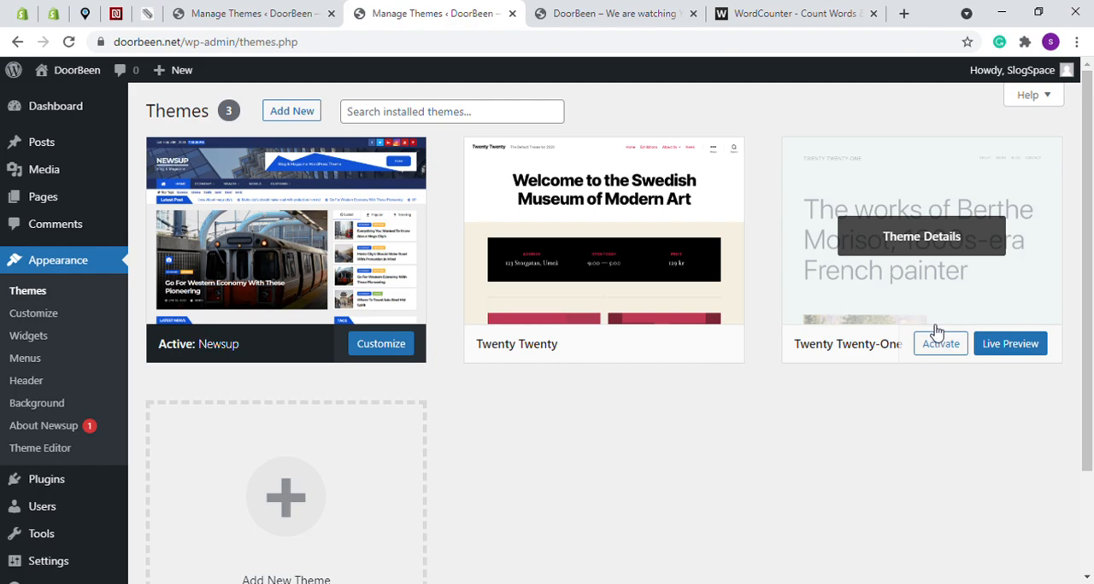
{"action": "left_click", "coordinate": [941, 345]}
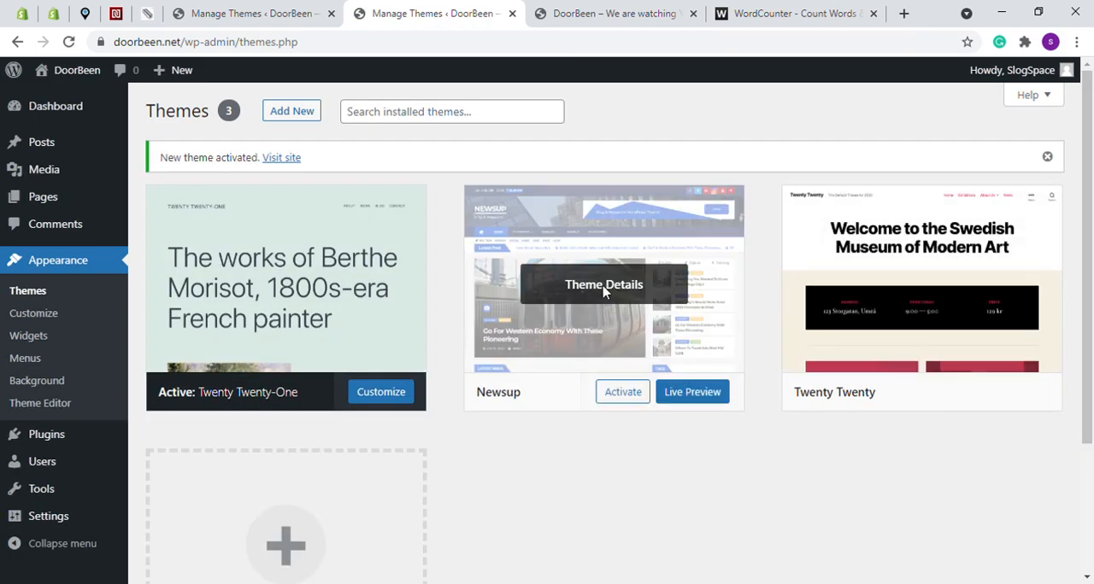
Open the theme details of Newsup and delete the theme from the site
{"action": "left_click", "coordinate": [629, 290]}
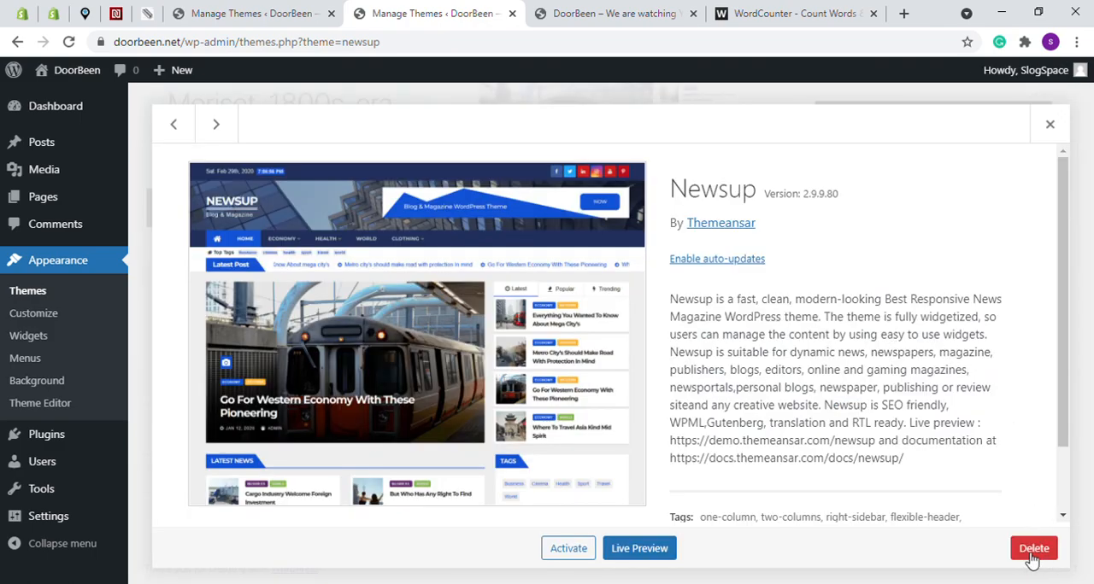
{"action": "left_click", "coordinate": [1033, 549]}
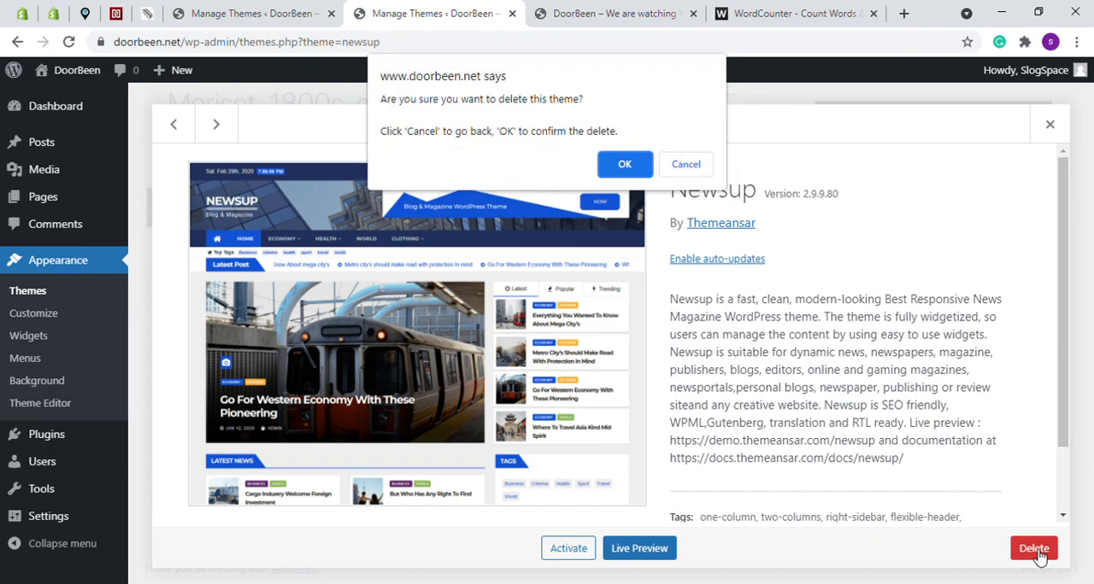
{"action": "left_click", "coordinate": [624, 165]}
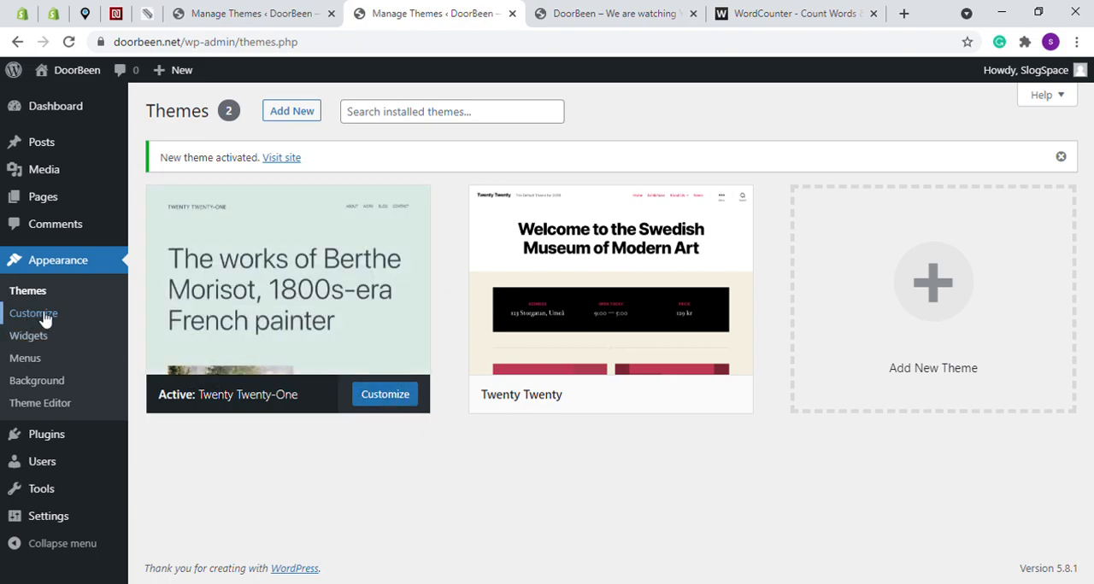
Open the Widgets screen, dismiss the block widgets welcome guide, and examine the blocks in the Footer widget area
{"action": "left_click", "coordinate": [31, 340]}
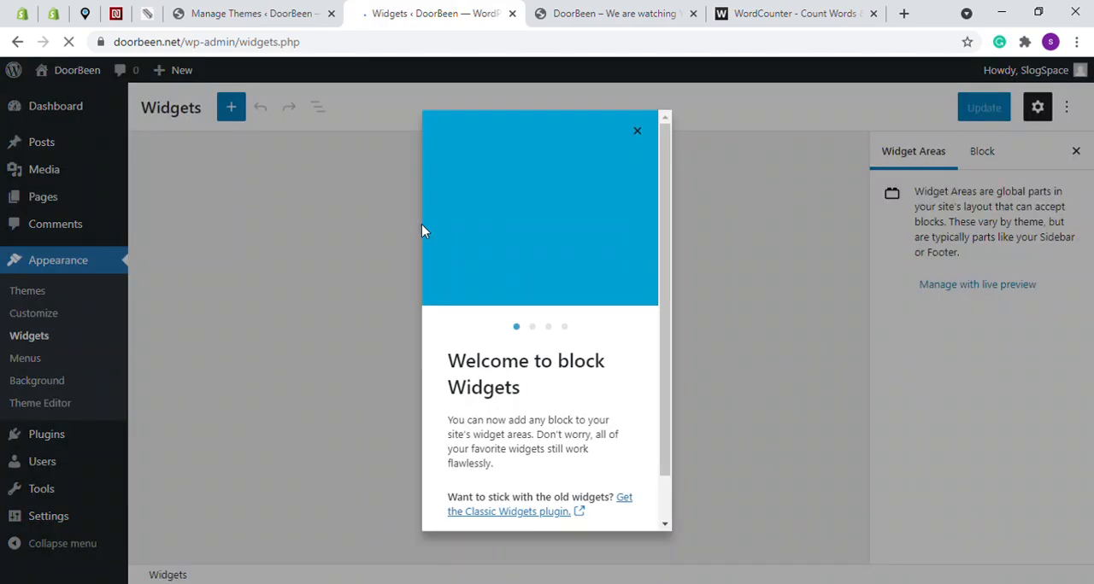
{"action": "left_click", "coordinate": [637, 133]}
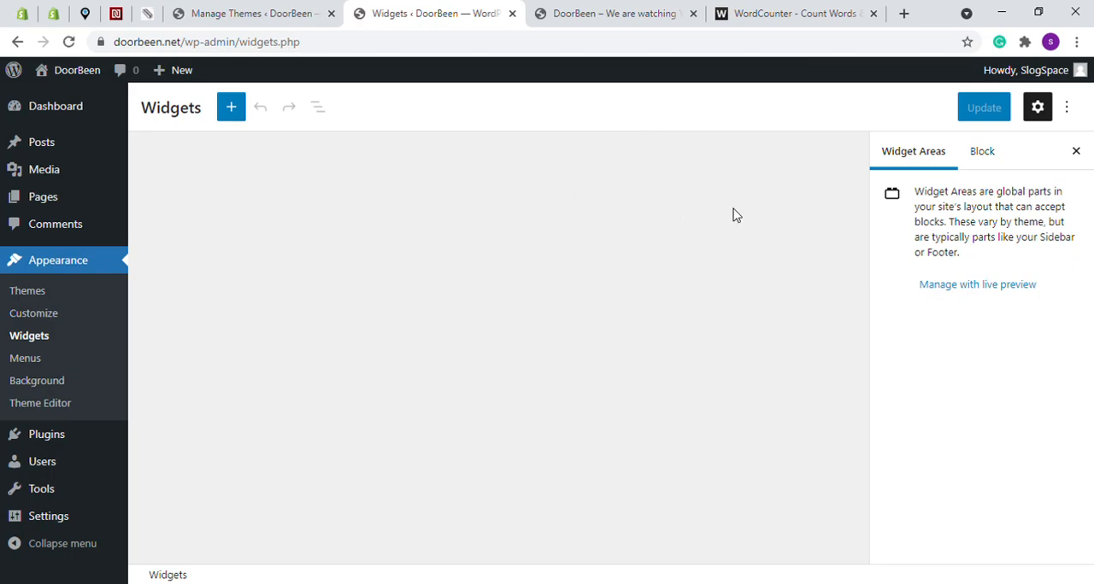
{"action": "scroll", "coordinate": [510, 266], "scroll_direction": "down", "scroll_amount": 2}
{"action": "scroll", "coordinate": [518, 264], "scroll_direction": "up", "scroll_amount": 2}
{"action": "scroll", "coordinate": [341, 231], "scroll_direction": "down", "scroll_amount": 2}
{"action": "scroll", "coordinate": [359, 248], "scroll_direction": "down", "scroll_amount": 4}
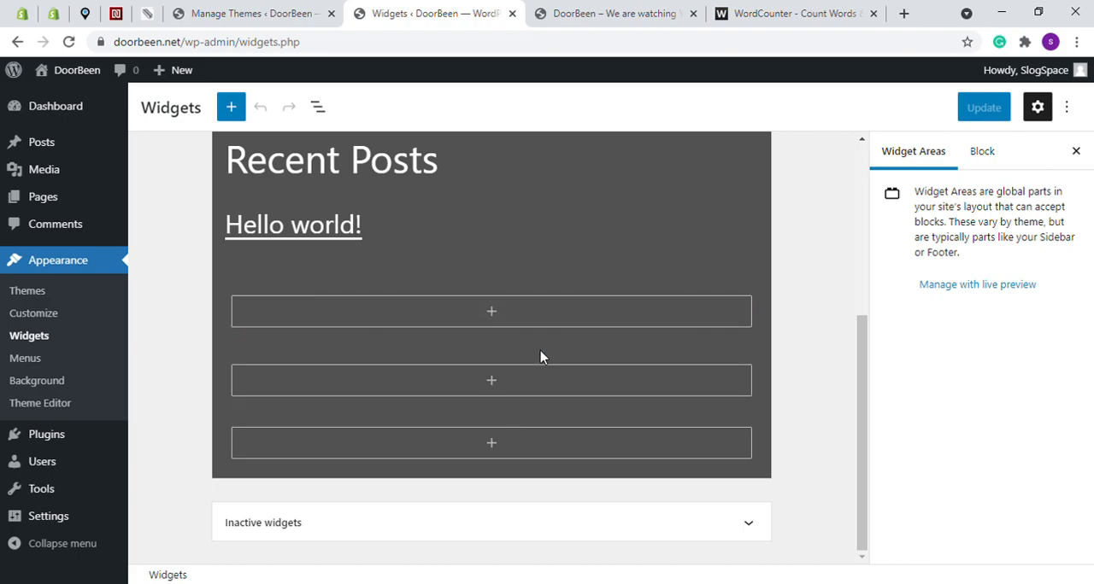
{"action": "scroll", "coordinate": [521, 340], "scroll_direction": "up", "scroll_amount": 3}
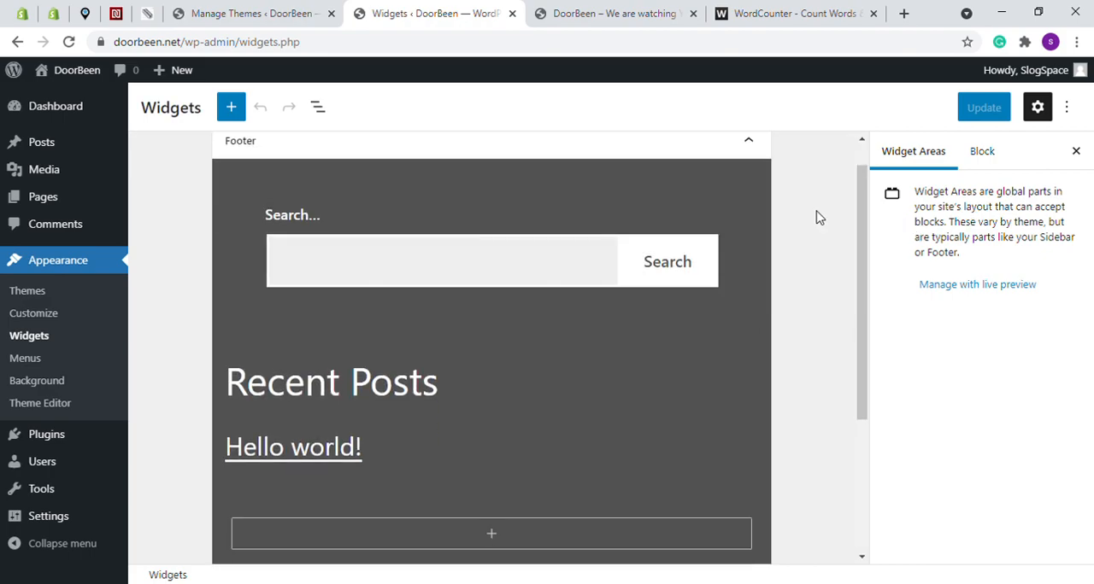
{"action": "scroll", "coordinate": [786, 208], "scroll_direction": "up", "scroll_amount": 1}
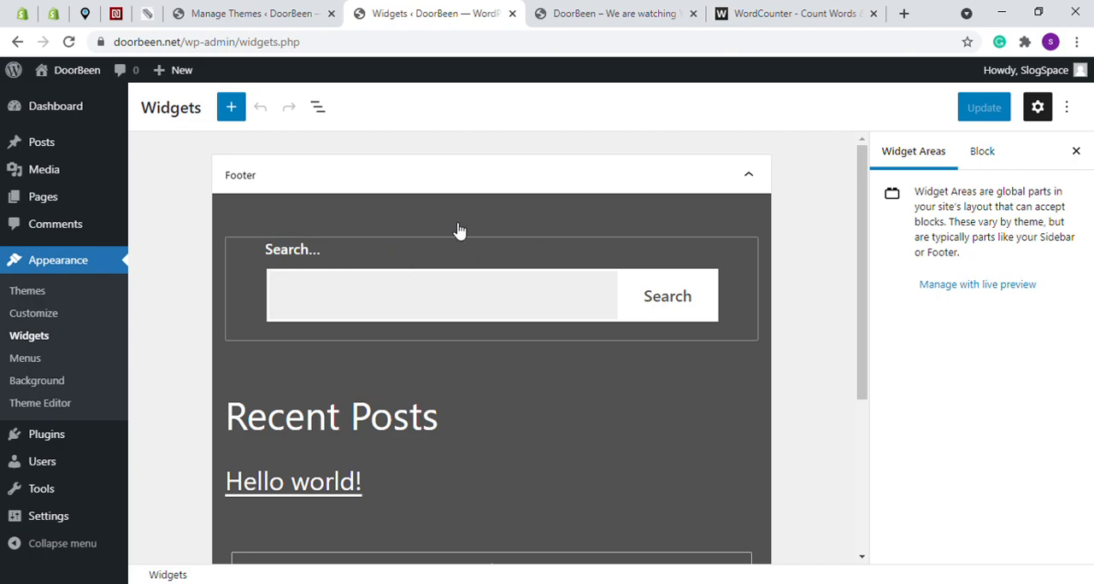
{"action": "left_click", "coordinate": [602, 12]}
{"action": "left_click", "coordinate": [448, 6]}
{"action": "scroll", "coordinate": [478, 312], "scroll_direction": "down", "scroll_amount": 2}
{"action": "scroll", "coordinate": [494, 306], "scroll_direction": "up", "scroll_amount": 3}
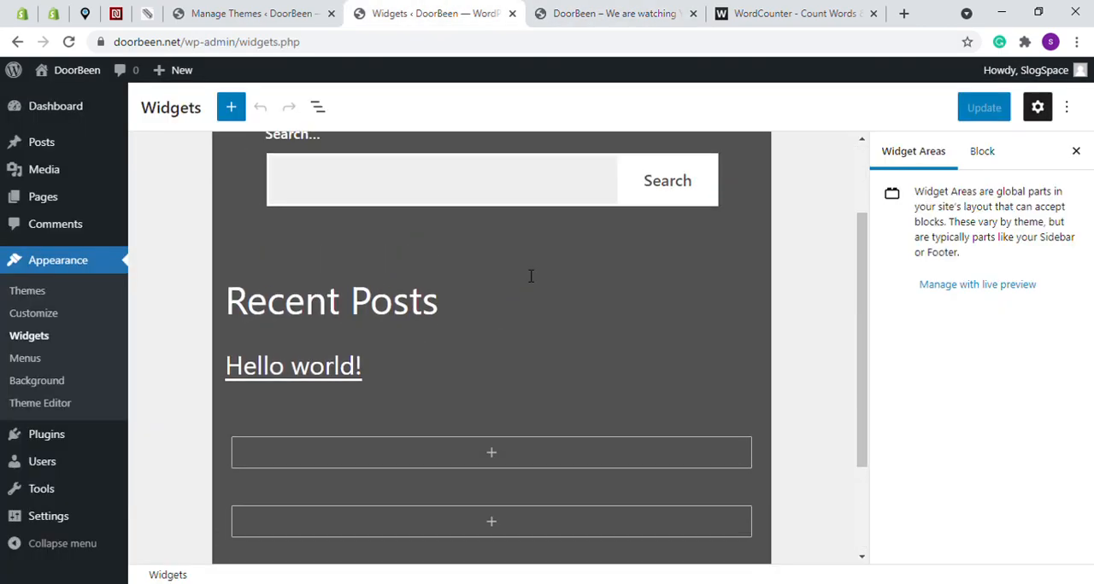
Reload the live DoorBeen homepage and examine its header, post and footer widgets under the newly activated theme
{"action": "left_click", "coordinate": [607, 12]}
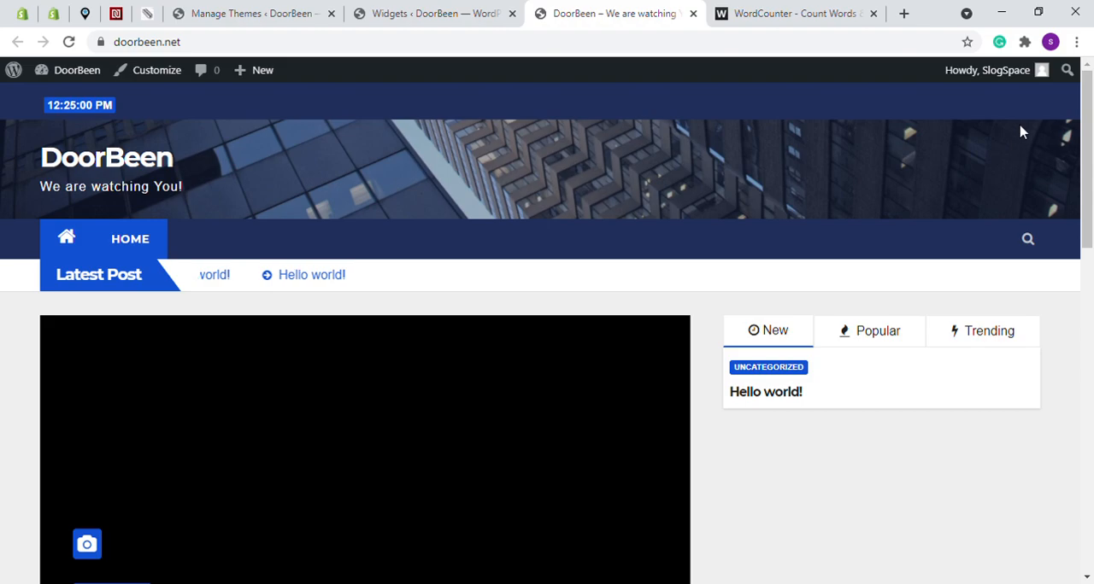
{"action": "mouse_move", "coordinate": [1087, 130]}
{"action": "left_mouse_down"}
{"action": "mouse_move", "coordinate": [1090, 376]}
{"action": "mouse_move", "coordinate": [1086, 132]}
{"action": "left_mouse_up"}
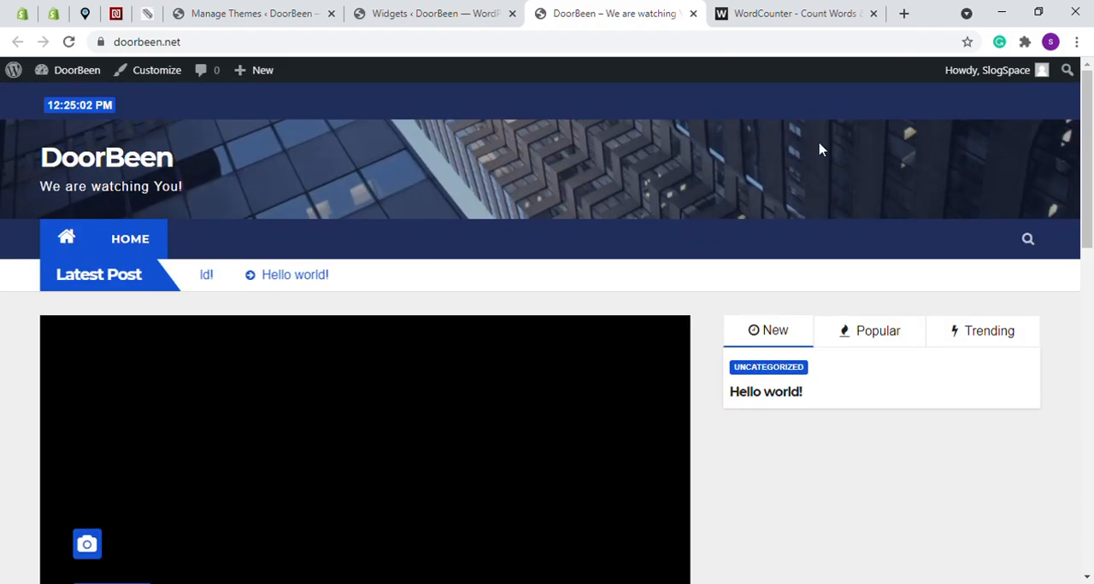
{"action": "left_click", "coordinate": [68, 41]}
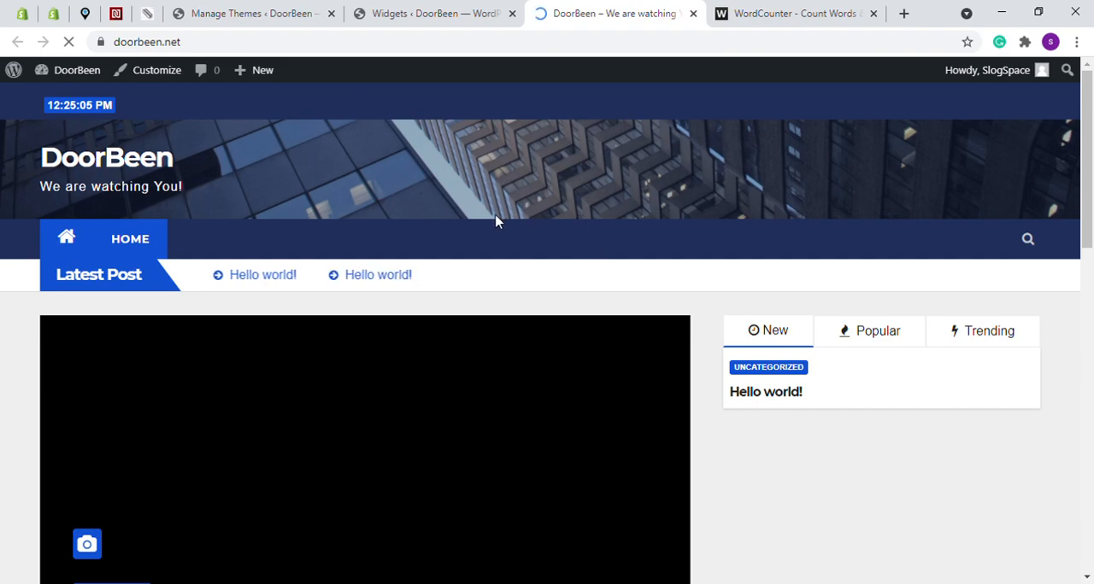
{"action": "scroll", "coordinate": [993, 203], "scroll_direction": "down", "scroll_amount": 7}
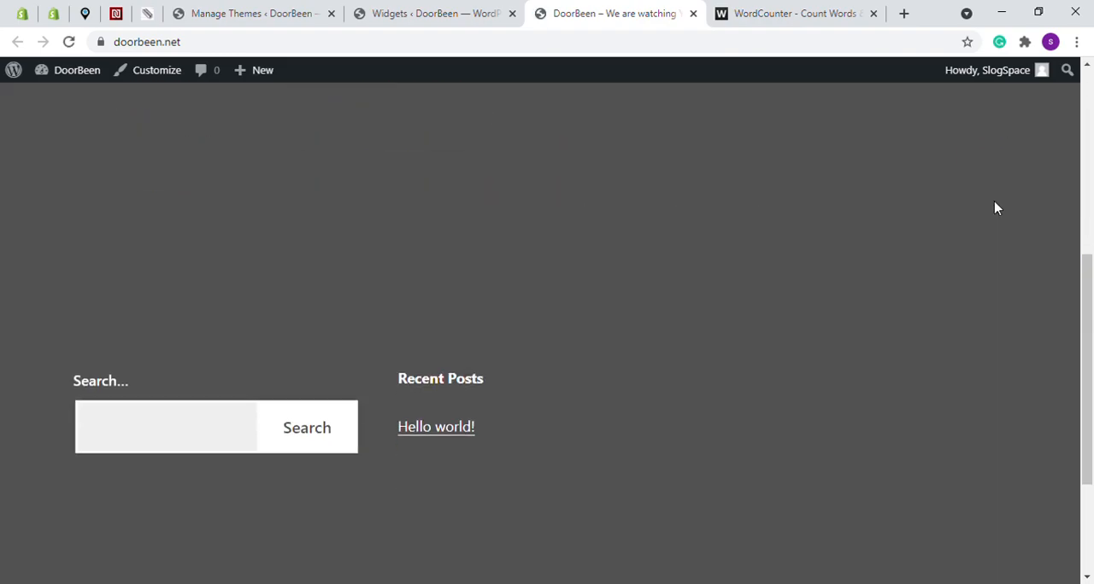
{"action": "scroll", "coordinate": [535, 220], "scroll_direction": "up", "scroll_amount": 8}
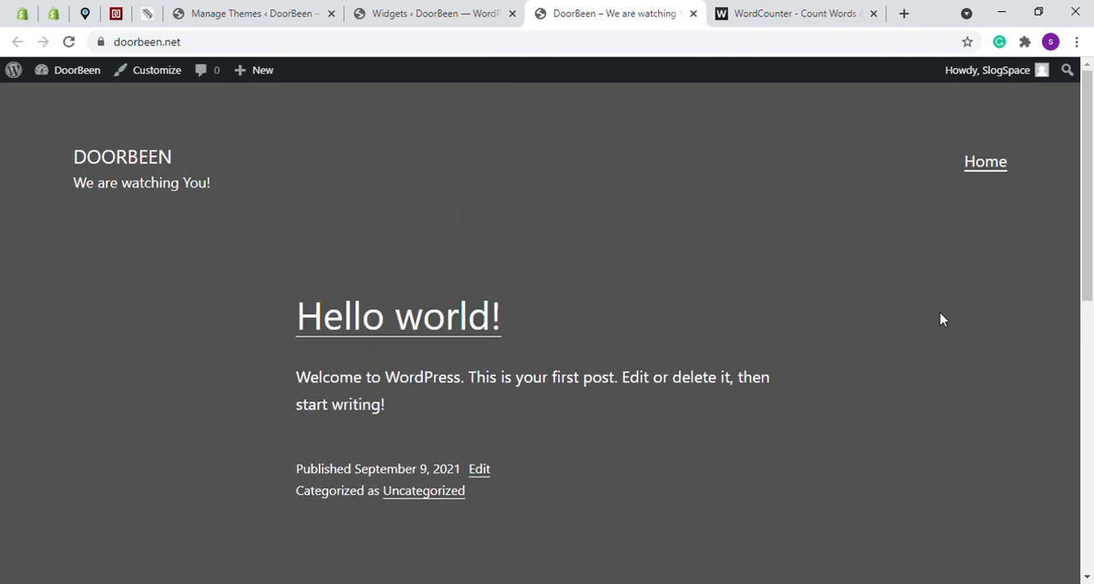
{"action": "scroll", "coordinate": [401, 291], "scroll_direction": "down", "scroll_amount": 3}
{"action": "scroll", "coordinate": [428, 273], "scroll_direction": "up", "scroll_amount": 2}
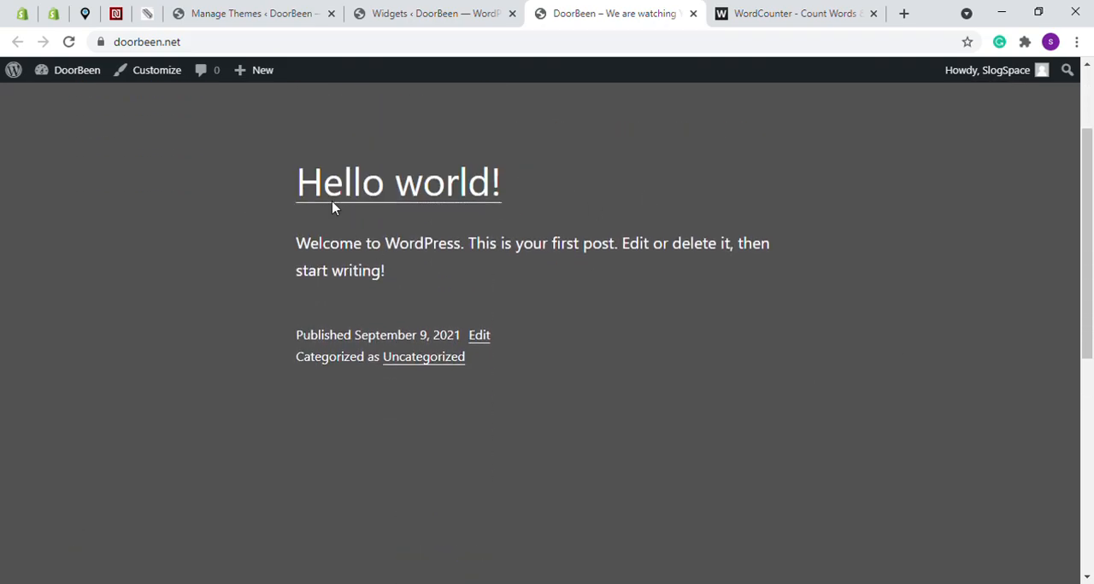
{"action": "scroll", "coordinate": [541, 235], "scroll_direction": "down", "scroll_amount": 5}
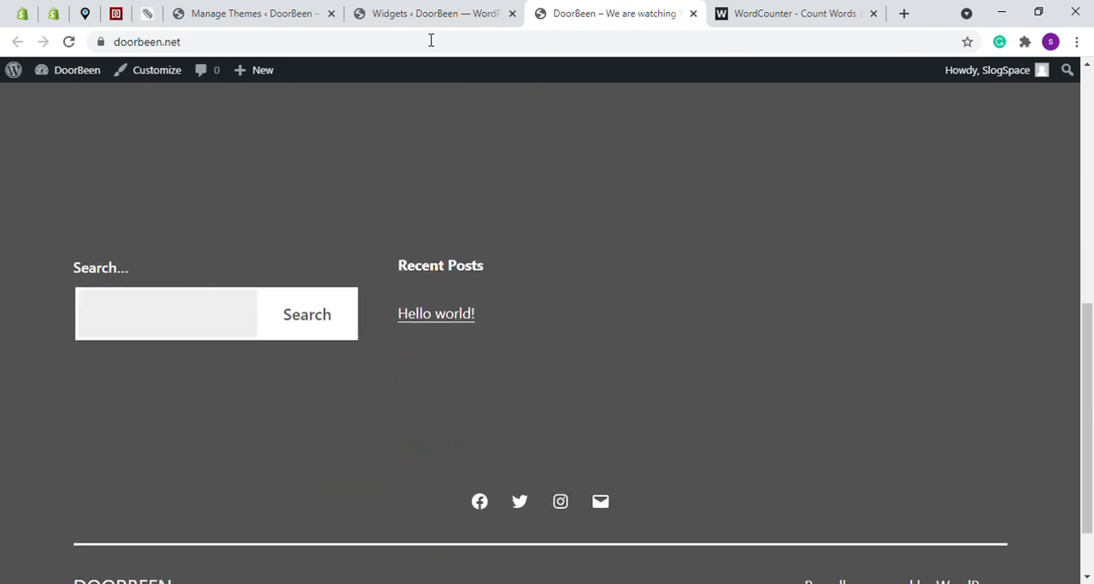
Back on the Widgets screen, expand the Inactive widgets area to examine its blocks, and show the library of available blocks
{"action": "left_click", "coordinate": [459, 12]}
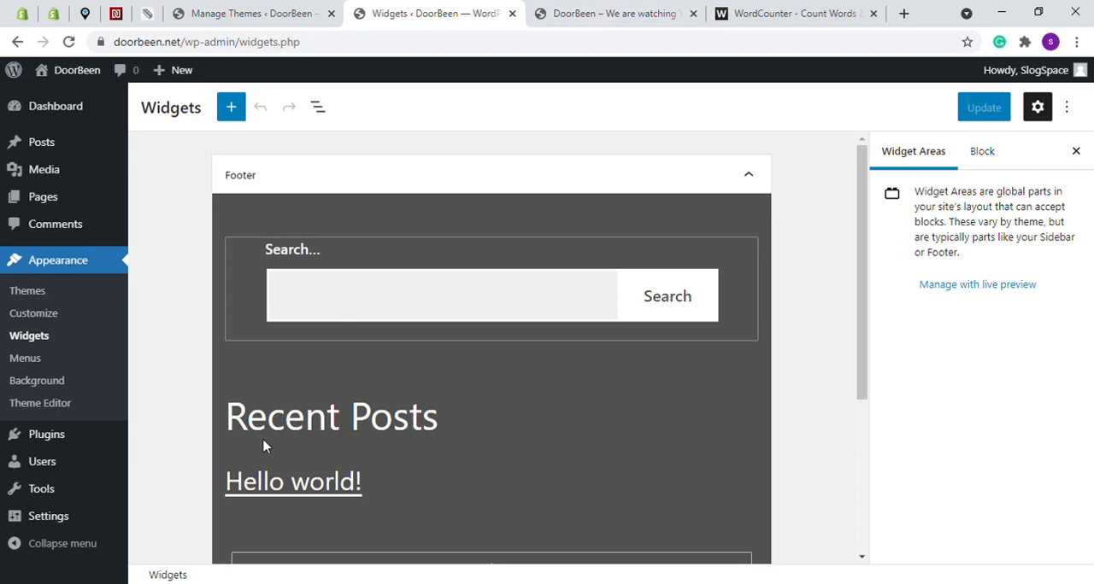
{"action": "scroll", "coordinate": [290, 420], "scroll_direction": "down", "scroll_amount": 1}
{"action": "scroll", "coordinate": [359, 376], "scroll_direction": "down", "scroll_amount": 3}
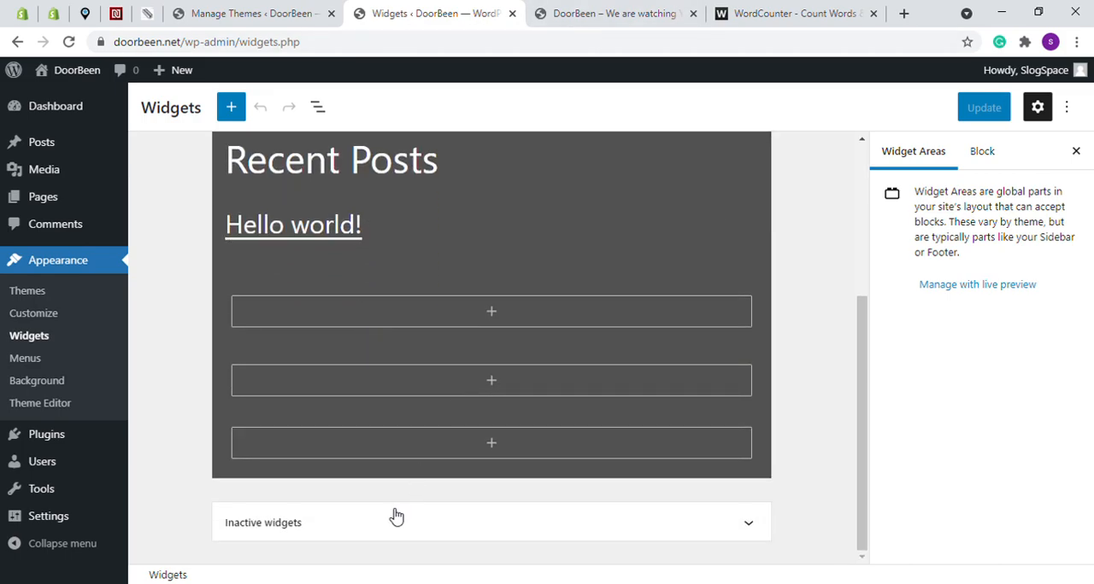
{"action": "left_click", "coordinate": [749, 524]}
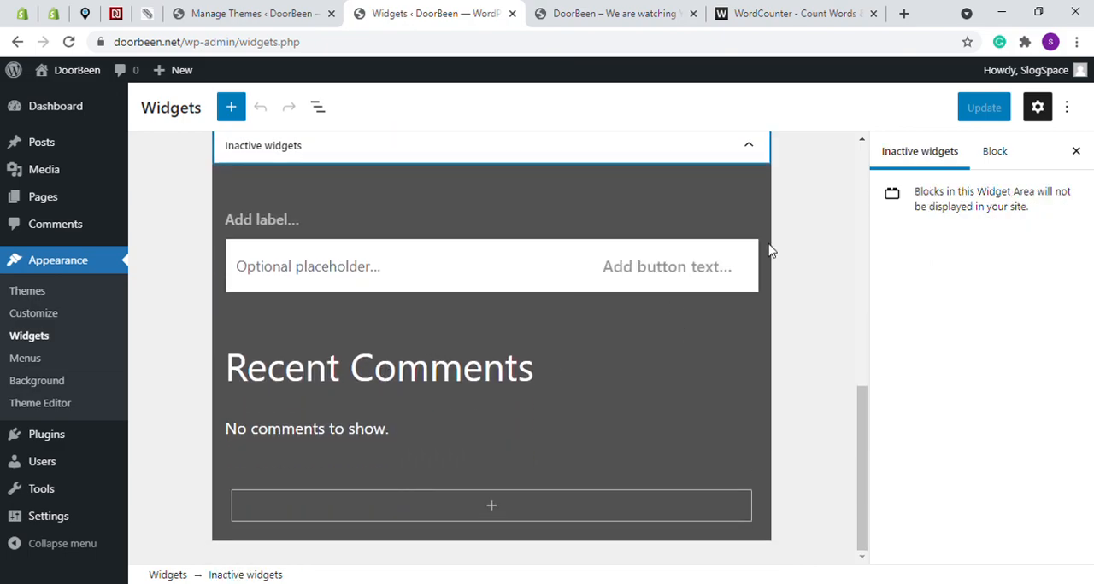
{"action": "scroll", "coordinate": [772, 246], "scroll_direction": "up", "scroll_amount": 10}
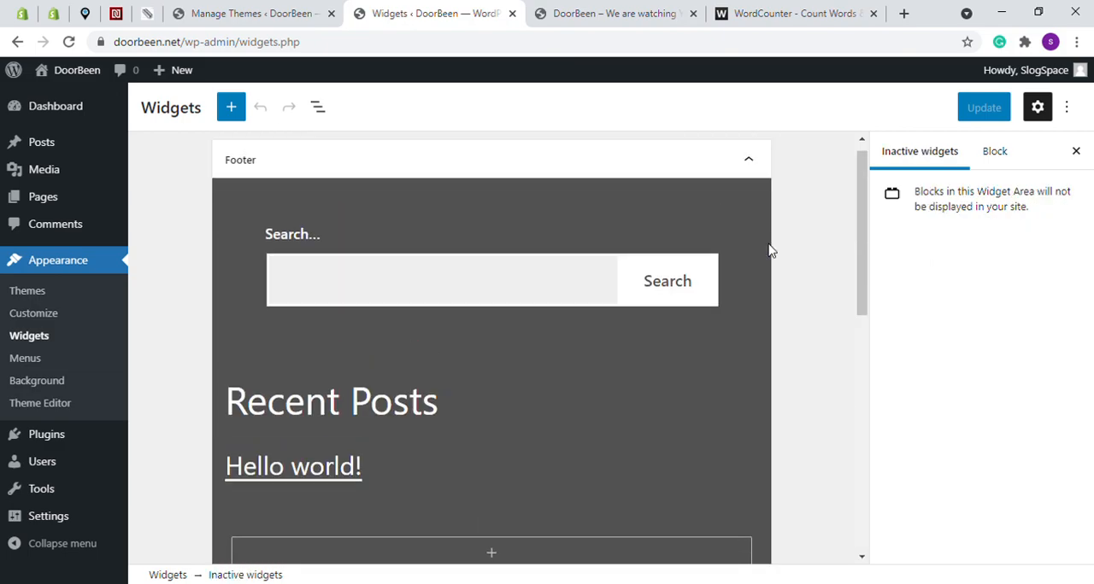
{"action": "left_click", "coordinate": [233, 112]}
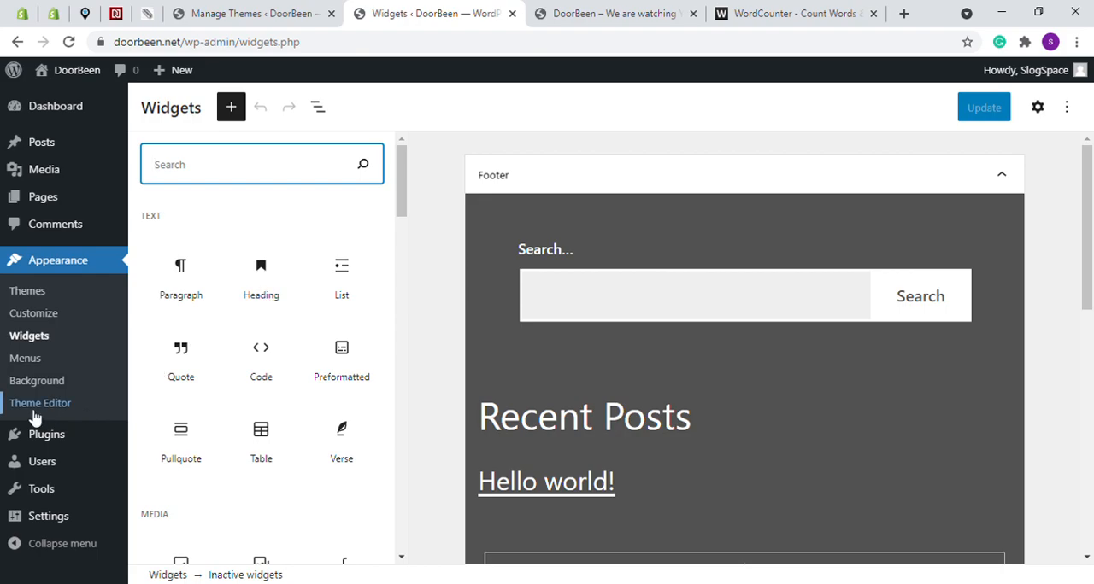
Open the Menus screen, and review the top of the live homepage and the course outline in WordCounter
{"action": "left_click", "coordinate": [30, 362]}
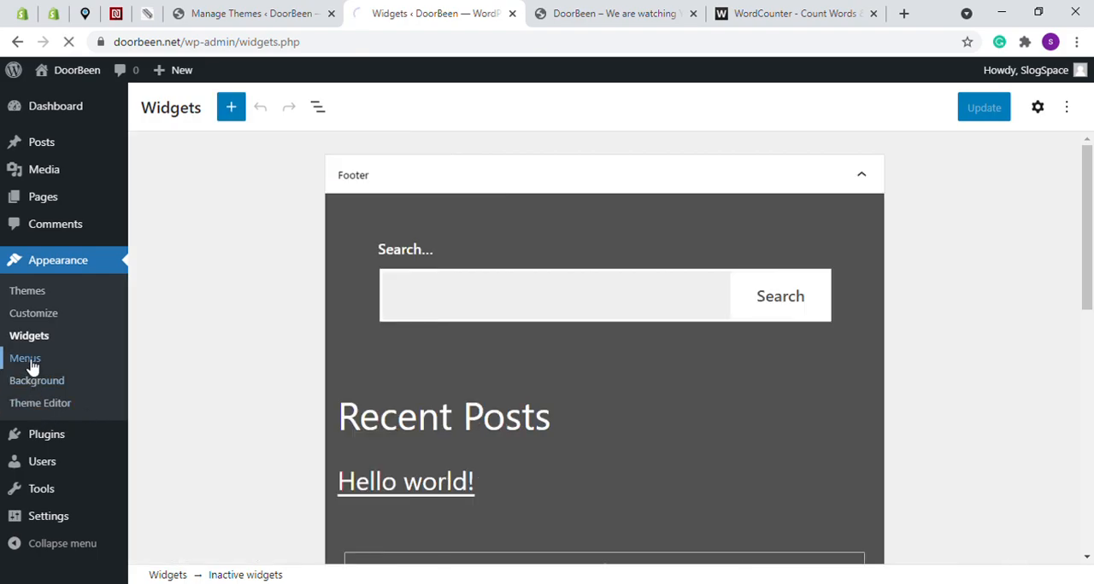
{"action": "left_click", "coordinate": [630, 7]}
{"action": "scroll", "coordinate": [438, 185], "scroll_direction": "up", "scroll_amount": 6}
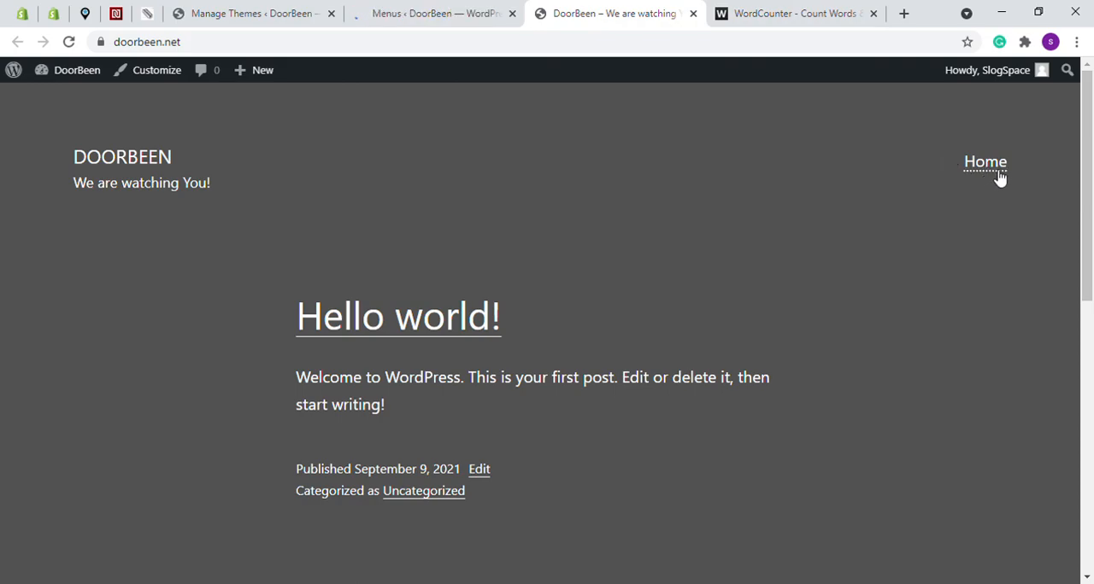
{"action": "left_click", "coordinate": [771, 10]}
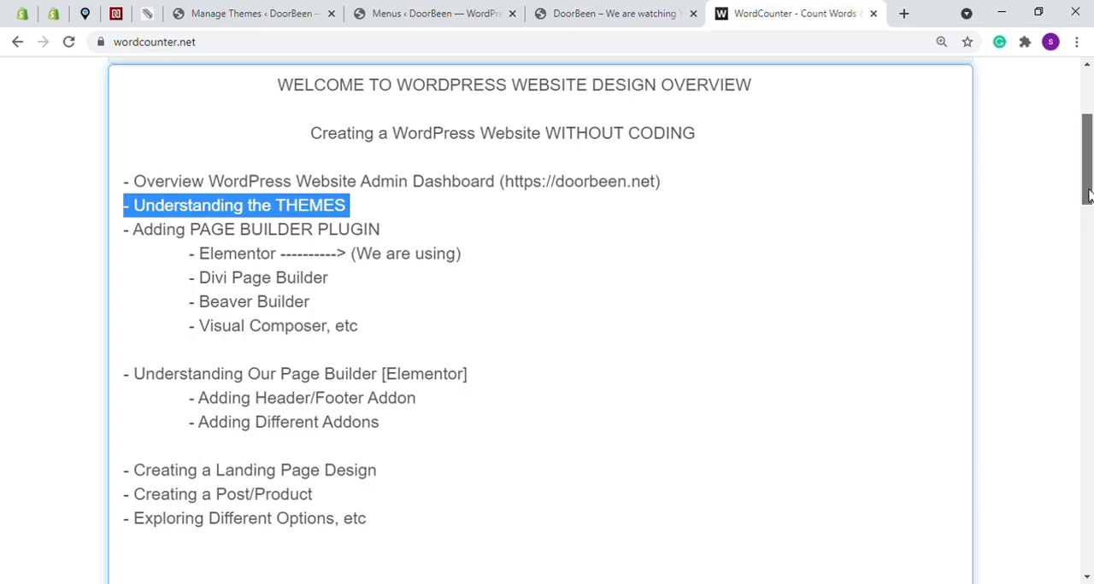
Review WordCounter's navigation bar and the DoorBeen homepage menu, and examine the Primary menu's structure, settings and Custom Links fields
{"action": "scroll", "coordinate": [757, 162], "scroll_direction": "up", "scroll_amount": 3}
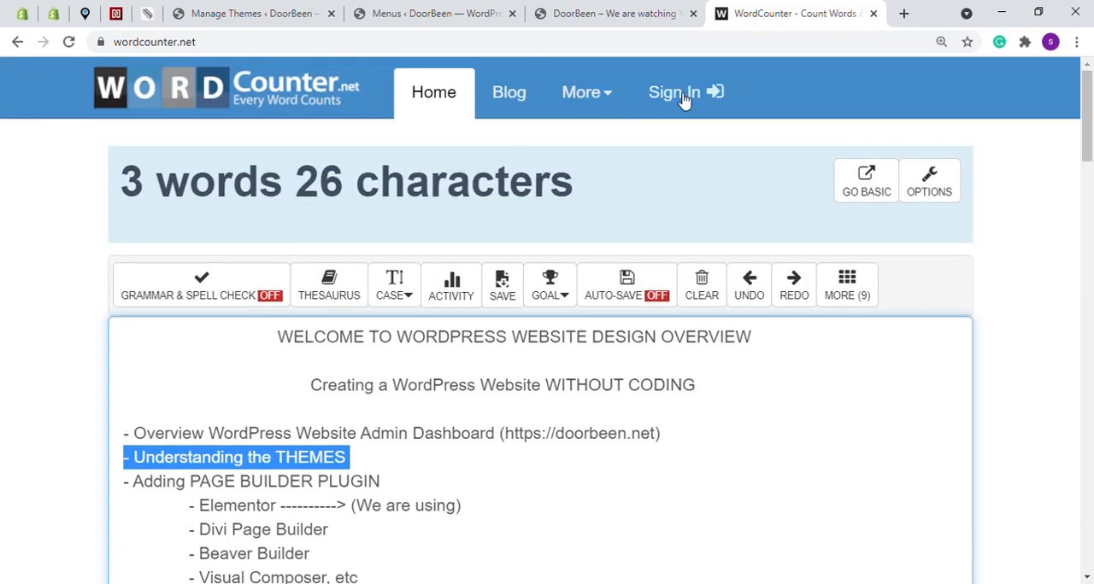
{"action": "scroll", "coordinate": [841, 105], "scroll_direction": "down", "scroll_amount": 3}
{"action": "left_click", "coordinate": [588, 11]}
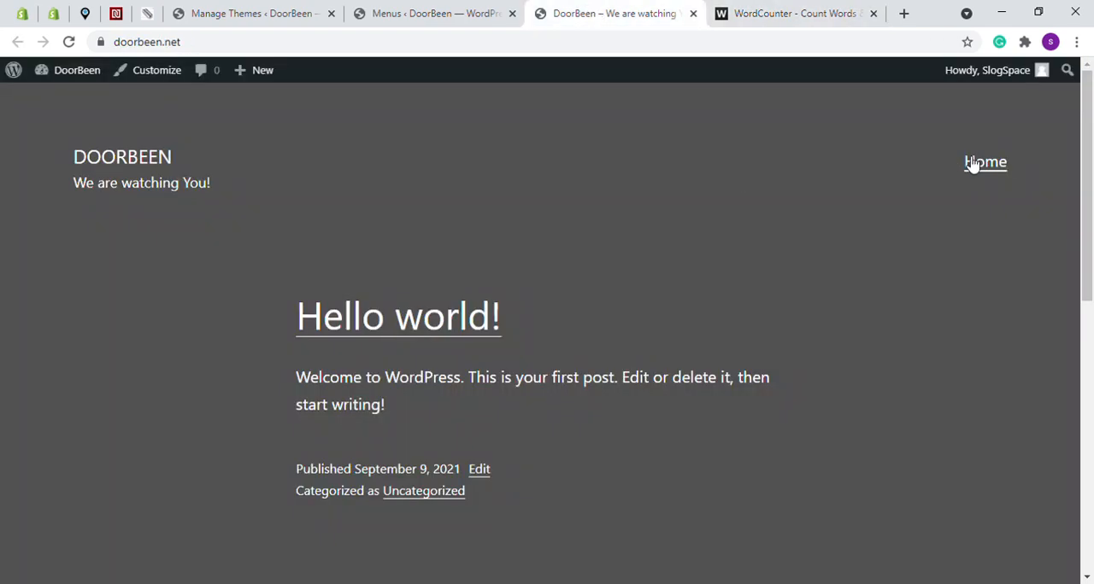
{"action": "left_click", "coordinate": [458, 17]}
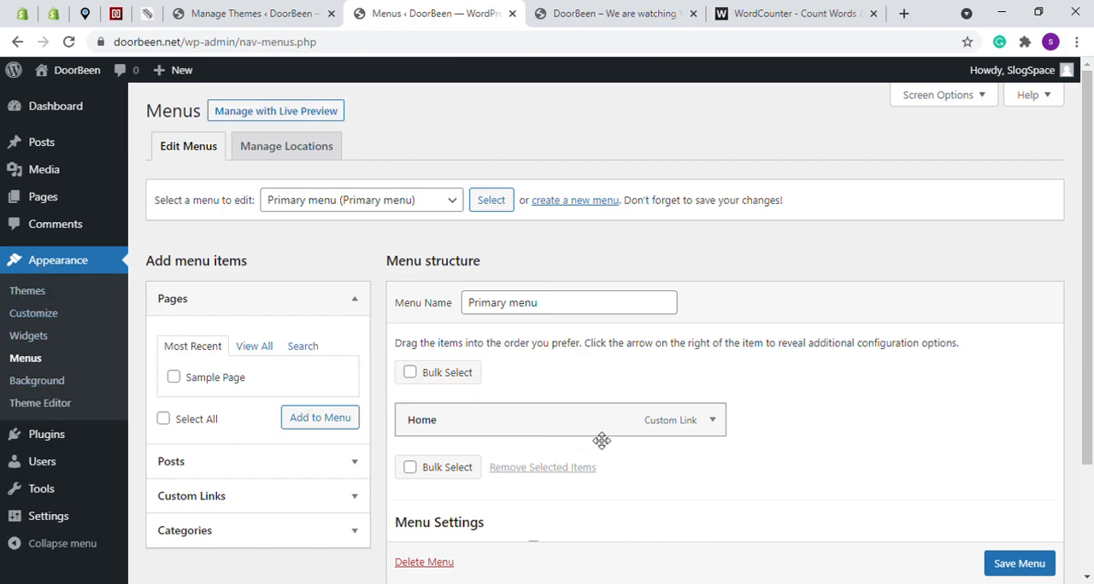
{"action": "scroll", "coordinate": [602, 441], "scroll_direction": "down", "scroll_amount": 2}
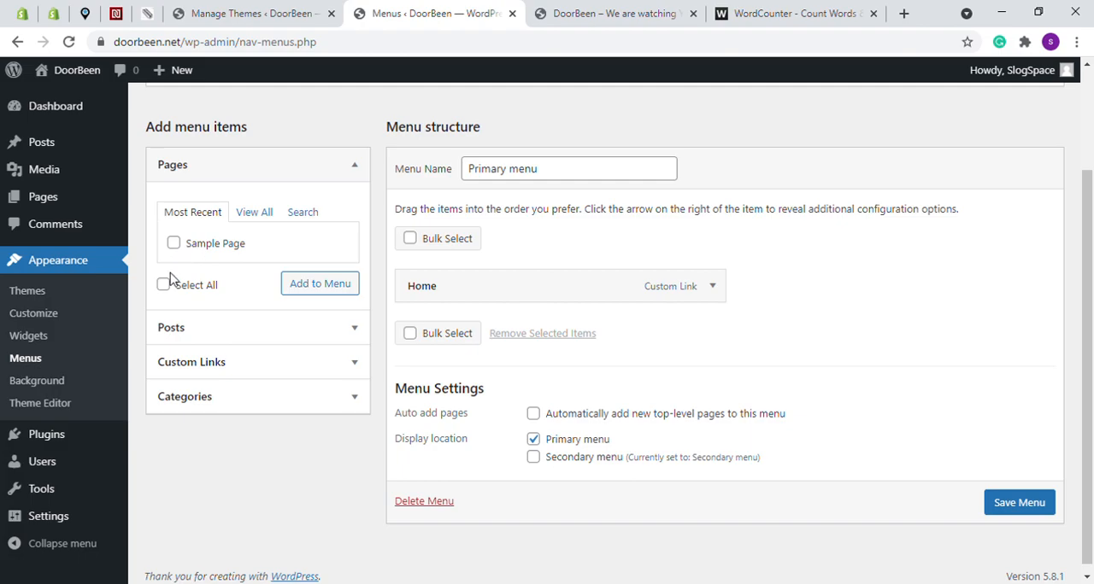
{"action": "left_click", "coordinate": [206, 365]}
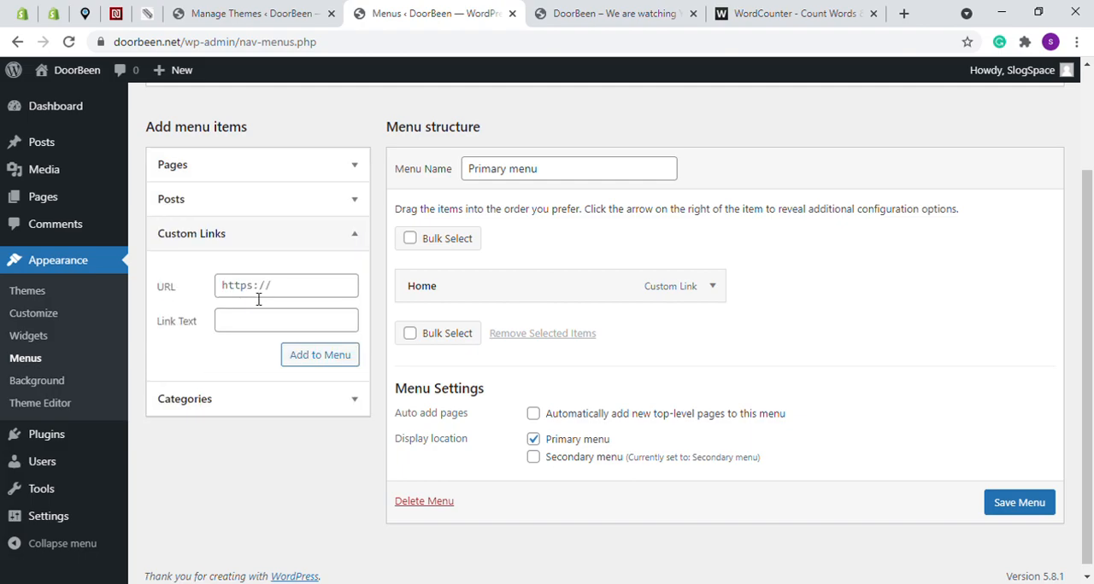
{"action": "left_click", "coordinate": [202, 240]}
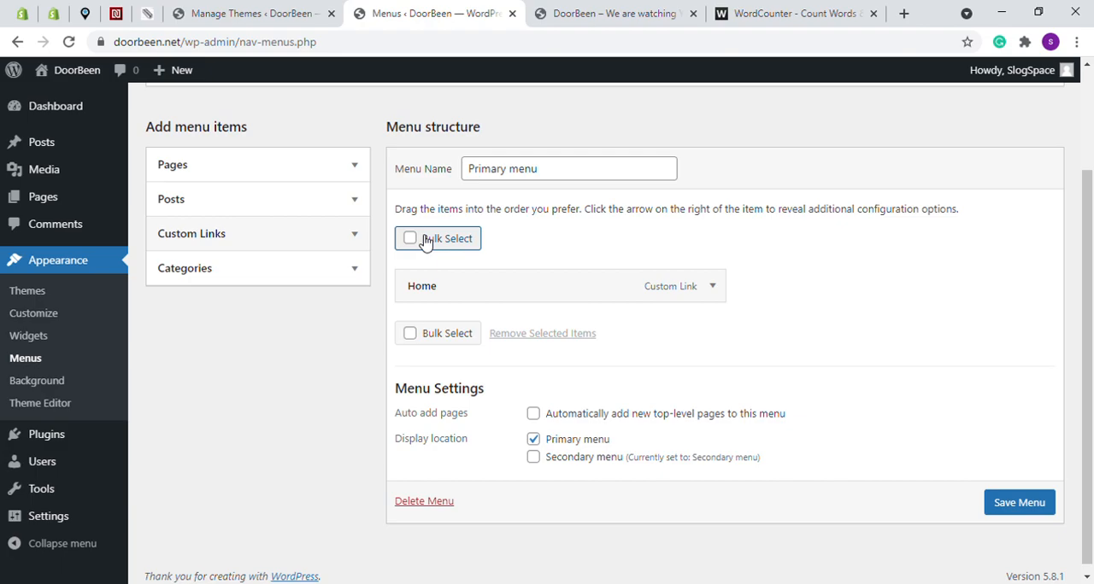
Add Sample Page from the full list of pages to the Primary menu
{"action": "left_click", "coordinate": [211, 173]}
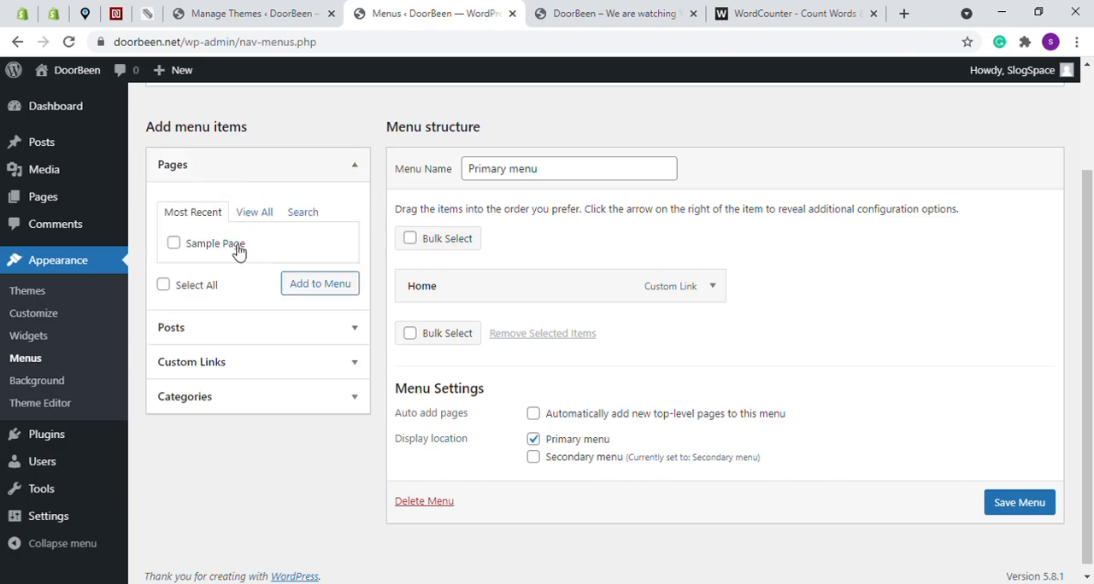
{"action": "left_click", "coordinate": [254, 214]}
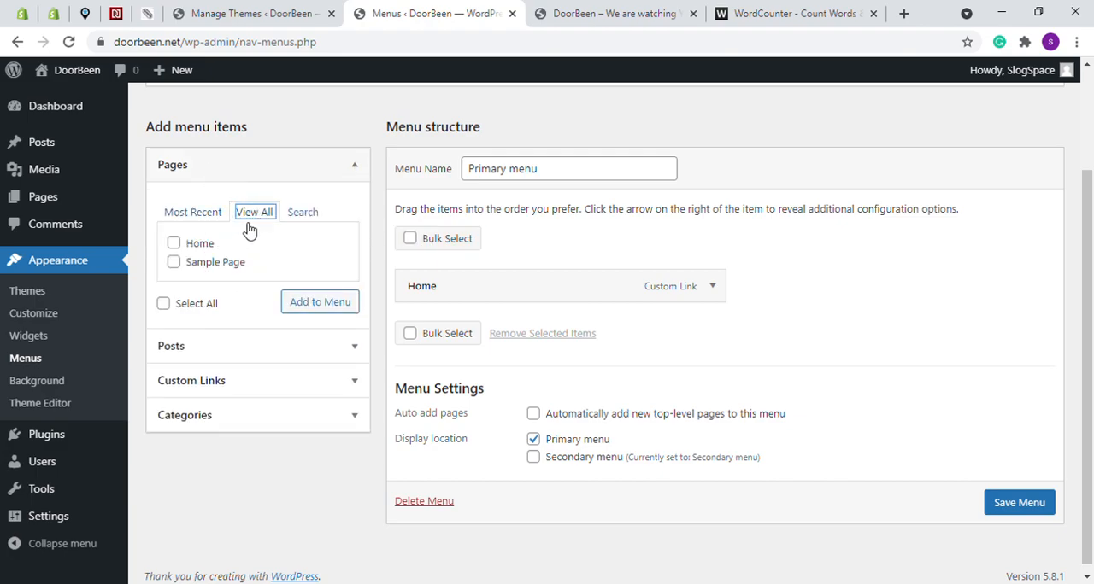
{"action": "left_click", "coordinate": [174, 263]}
{"action": "left_click", "coordinate": [305, 310]}
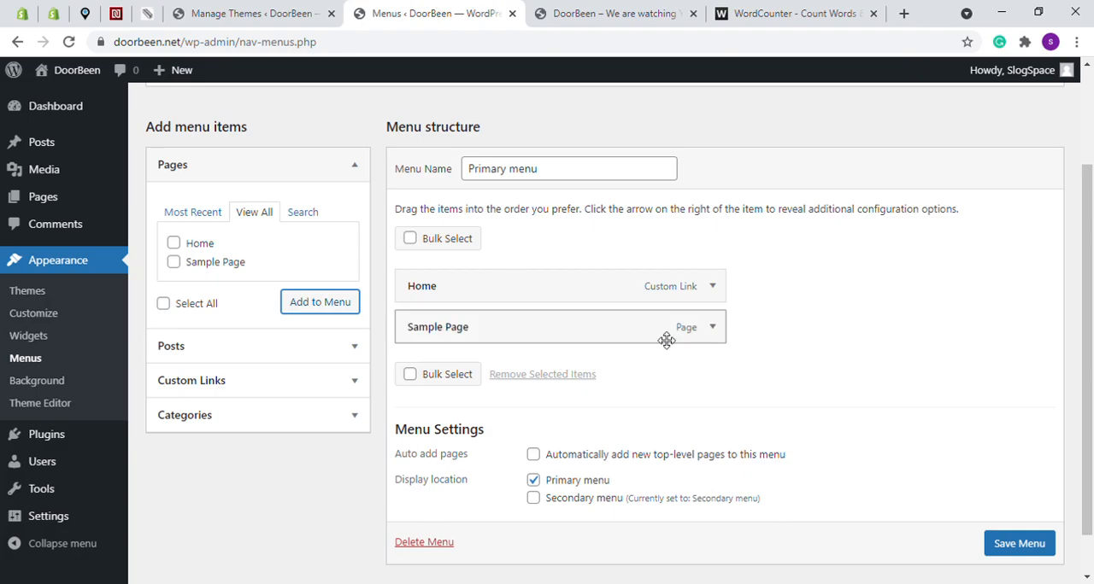
Set the Sample Page menu item's navigation label to About, and collapse its settings
{"action": "left_click", "coordinate": [713, 327]}
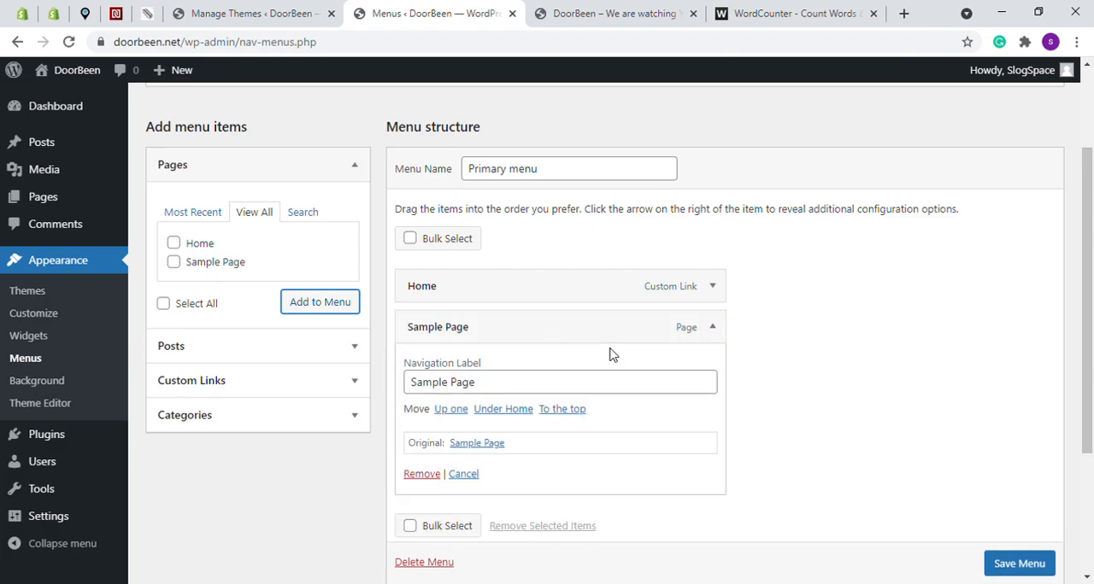
{"action": "left_click_drag", "start_coordinate": [484, 391], "coordinate": [398, 385]}
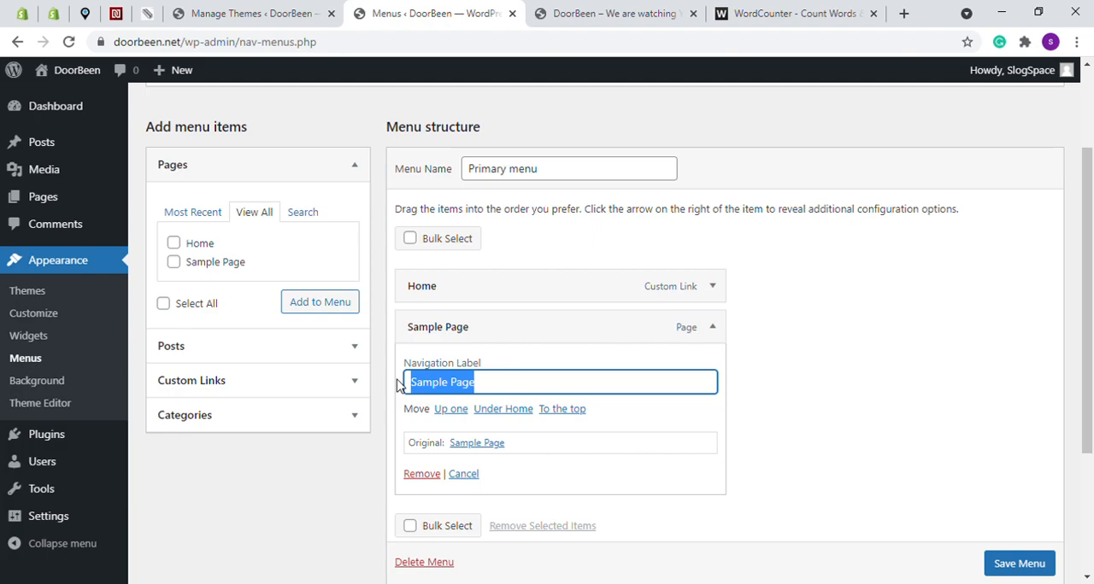
{"action": "type", "text": "About"}
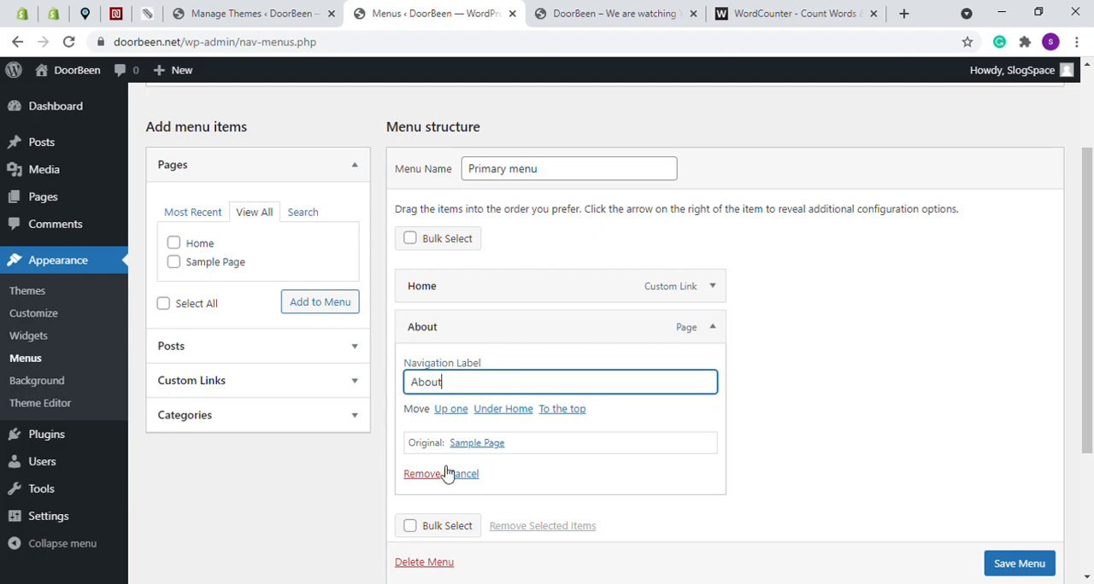
{"action": "left_click", "coordinate": [700, 329]}
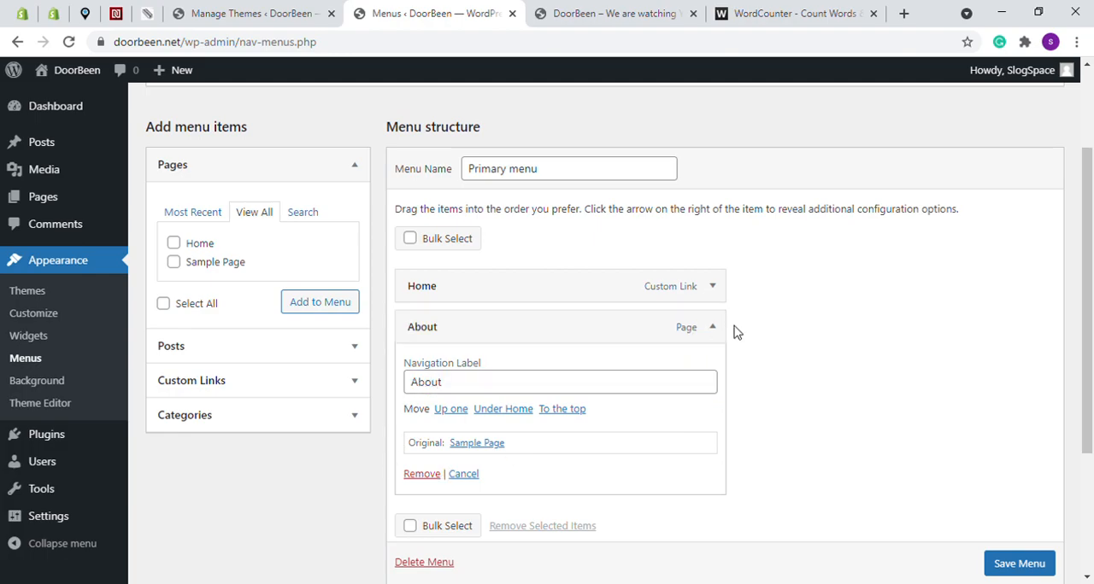
{"action": "left_click", "coordinate": [714, 330]}
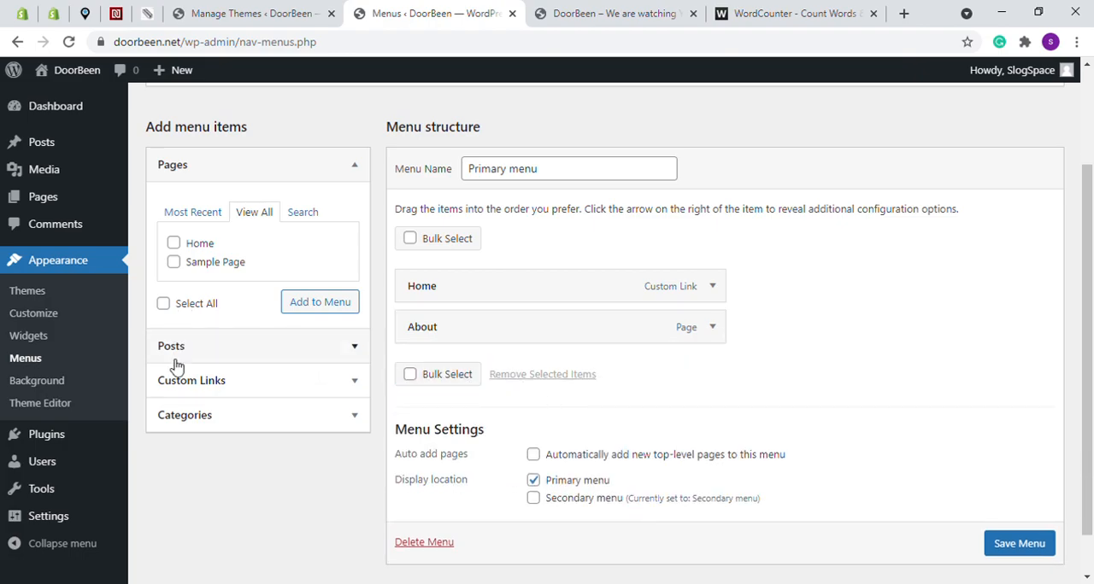
Add a custom link with the URL # and the link text Contact to the Primary menu
{"action": "left_click", "coordinate": [205, 386]}
{"action": "left_click", "coordinate": [270, 291]}
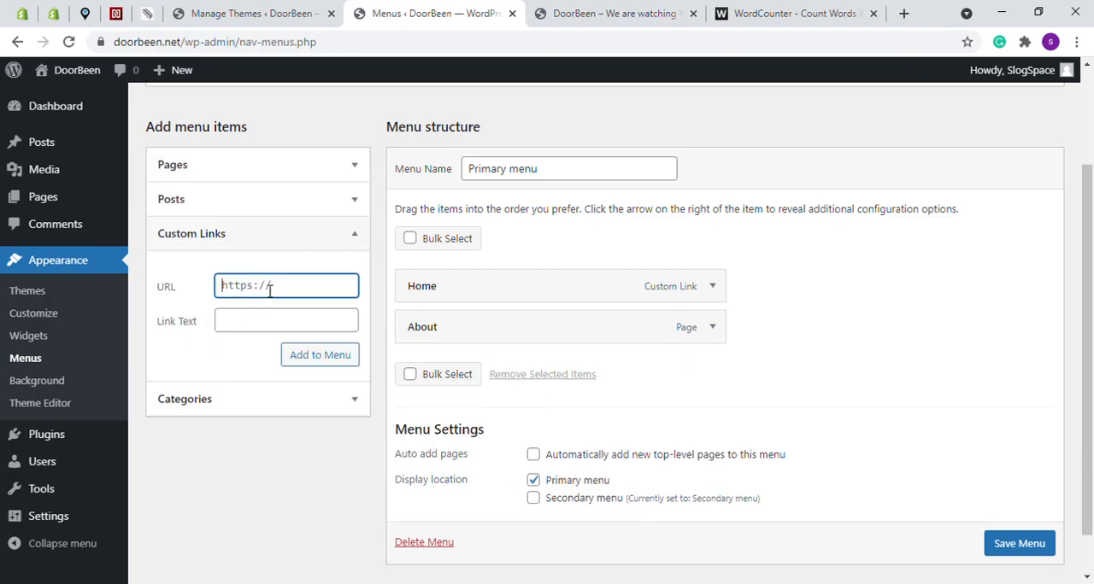
{"action": "type", "text": "#"}
{"action": "left_click", "coordinate": [243, 320]}
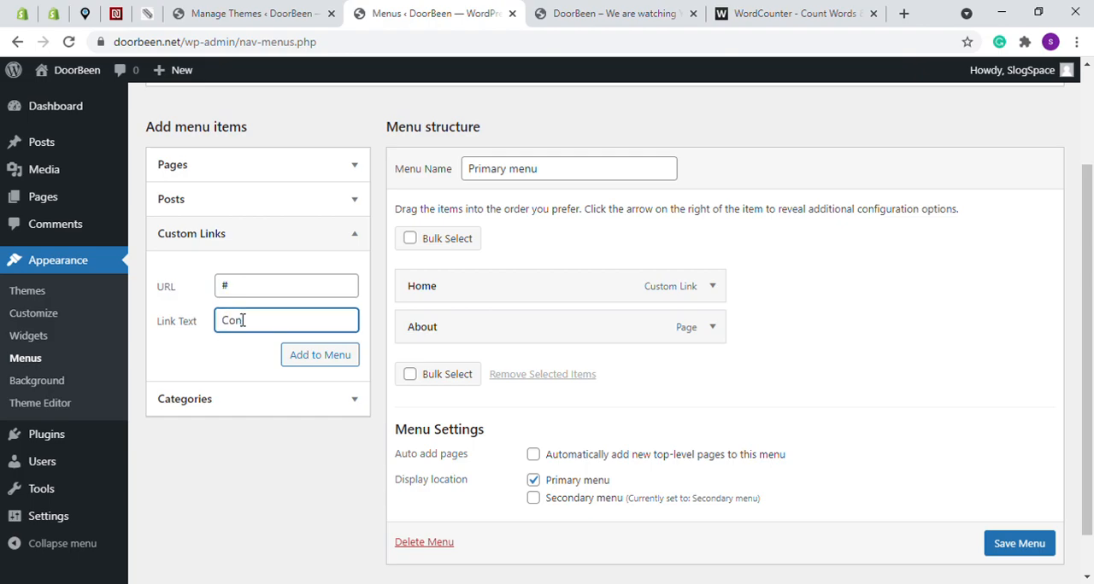
{"action": "left_click", "coordinate": [318, 353]}
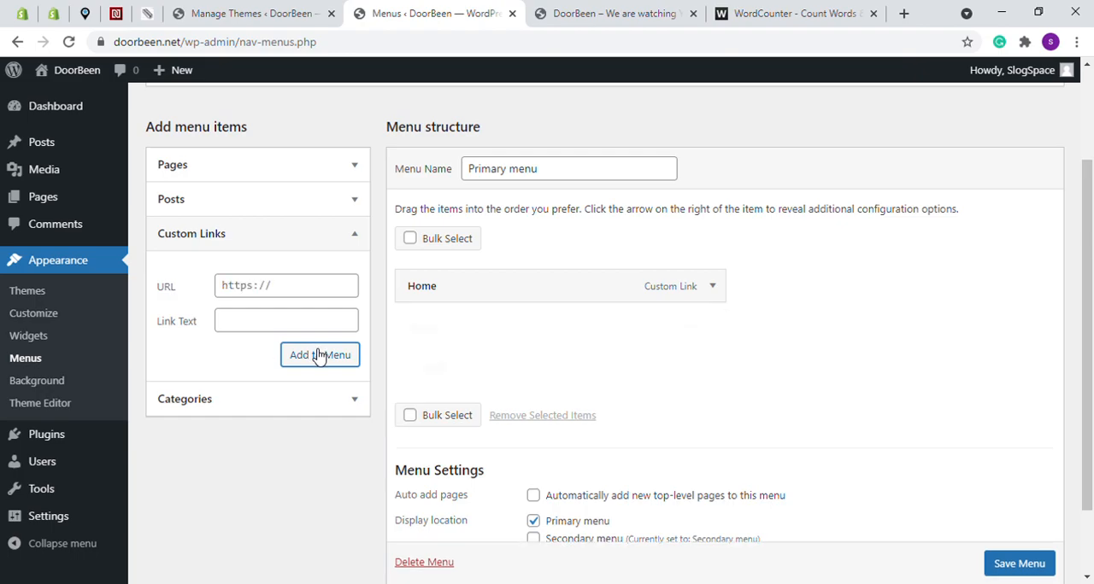
Move the Contact item above About in the menu structure and save the Primary menu
{"action": "left_click_drag", "start_coordinate": [430, 364], "coordinate": [434, 325]}
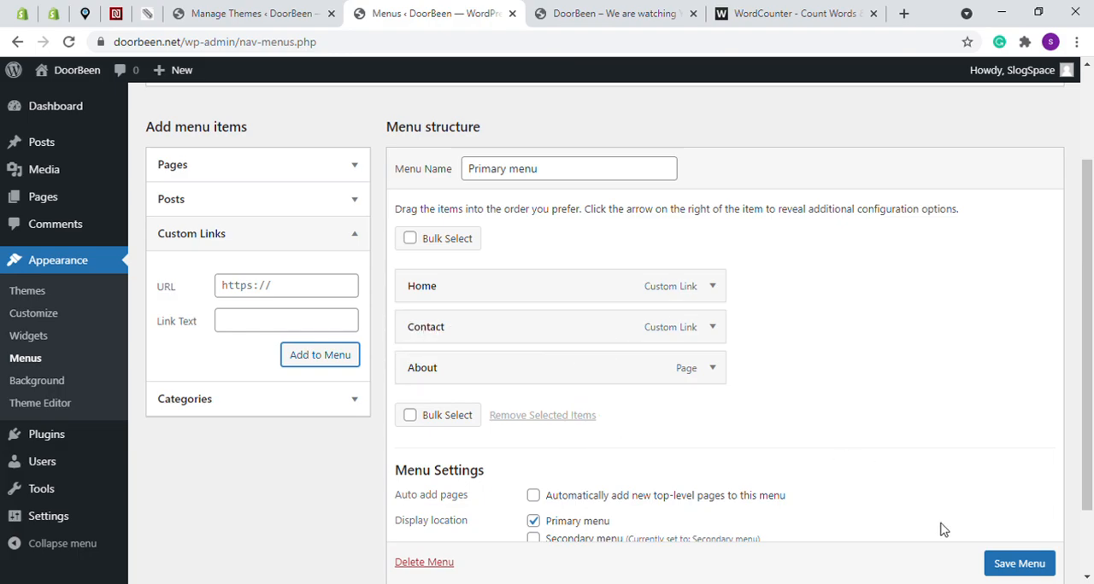
{"action": "scroll", "coordinate": [991, 560], "scroll_direction": "down", "scroll_amount": 1}
{"action": "left_click", "coordinate": [1014, 552]}
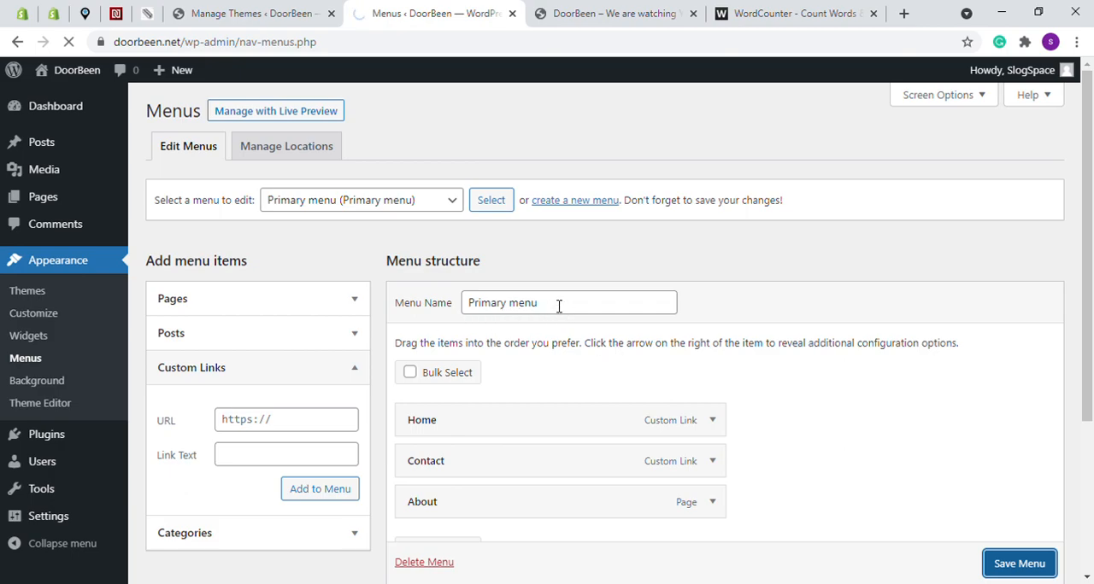
Reload the live homepage to check its header menu, examine the About page, and return to Home
{"action": "key", "text": "ctrl+Tab"}
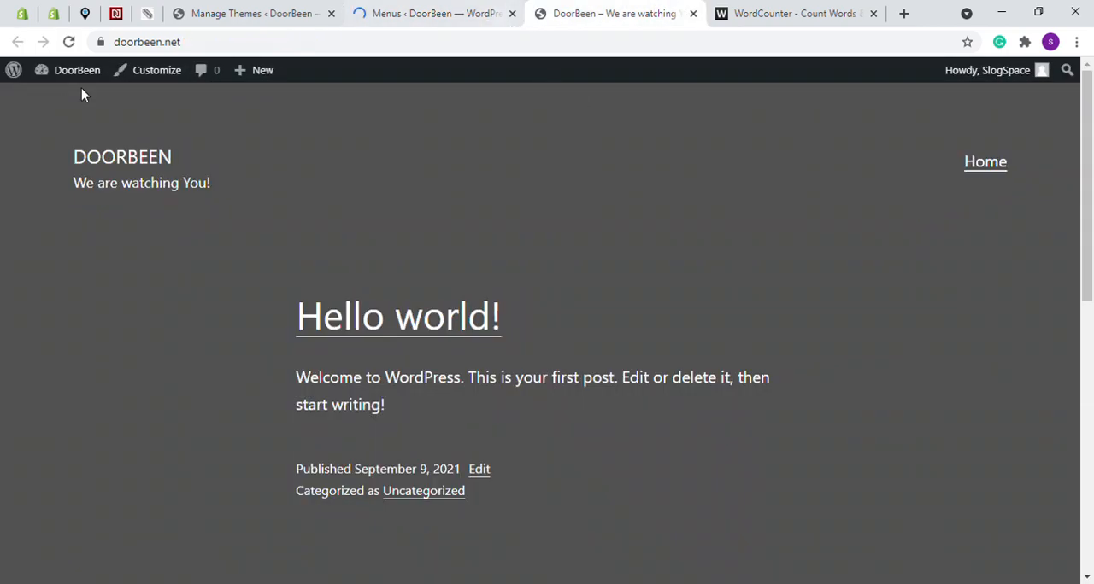
{"action": "left_click", "coordinate": [67, 42]}
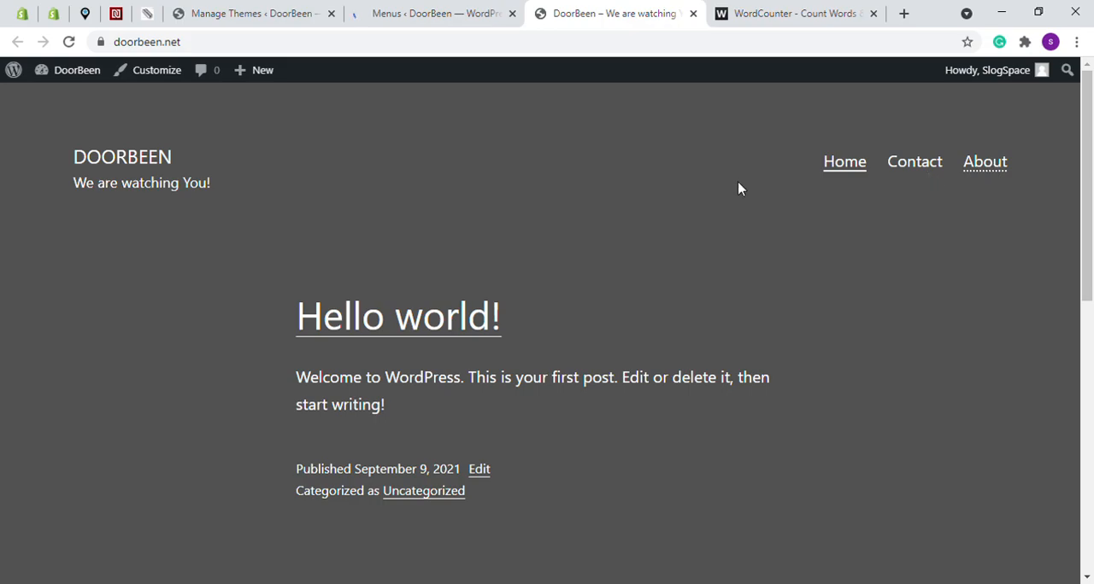
{"action": "left_click", "coordinate": [990, 172]}
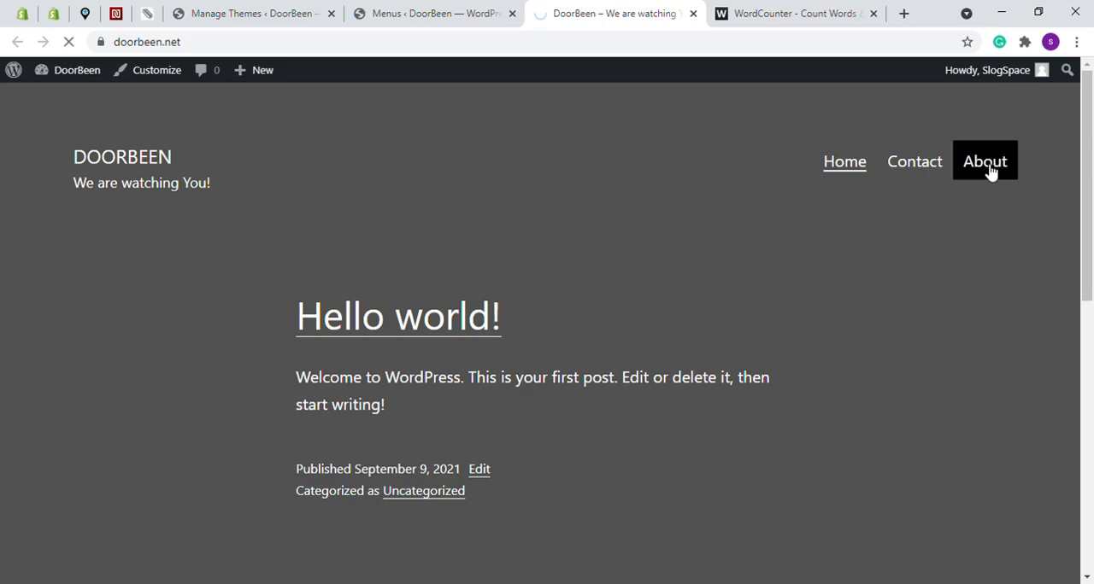
{"action": "scroll", "coordinate": [486, 271], "scroll_direction": "down", "scroll_amount": 3}
{"action": "scroll", "coordinate": [486, 273], "scroll_direction": "down", "scroll_amount": 5}
{"action": "scroll", "coordinate": [410, 261], "scroll_direction": "up", "scroll_amount": 8}
{"action": "left_click", "coordinate": [857, 175]}
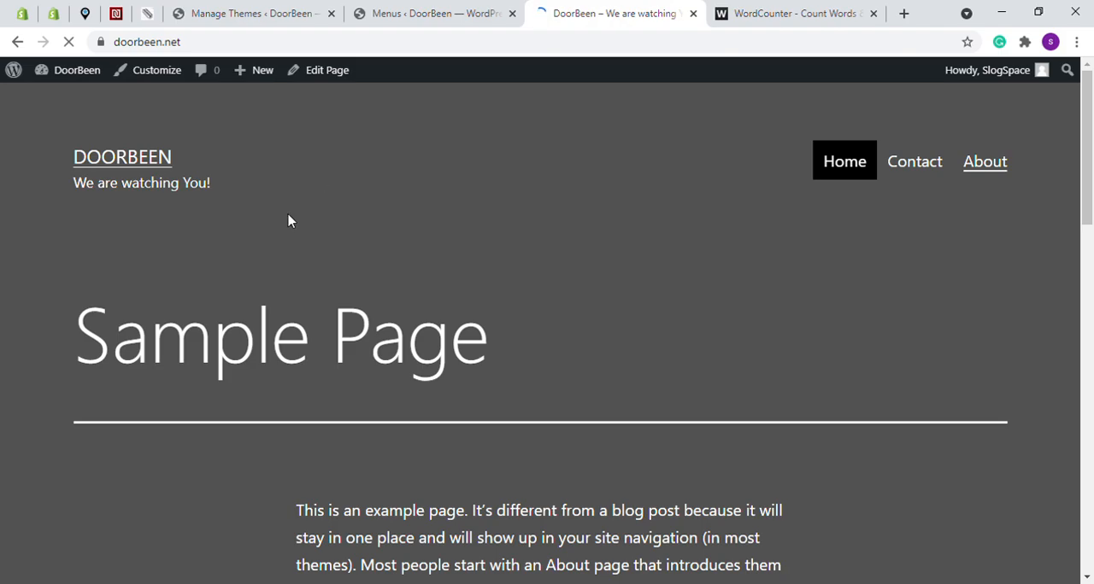
Open the theme's Background settings from the Menus screen, and examine the background behind the live homepage's post and footer widgets
{"action": "left_click", "coordinate": [405, 12]}
{"action": "left_click", "coordinate": [44, 386]}
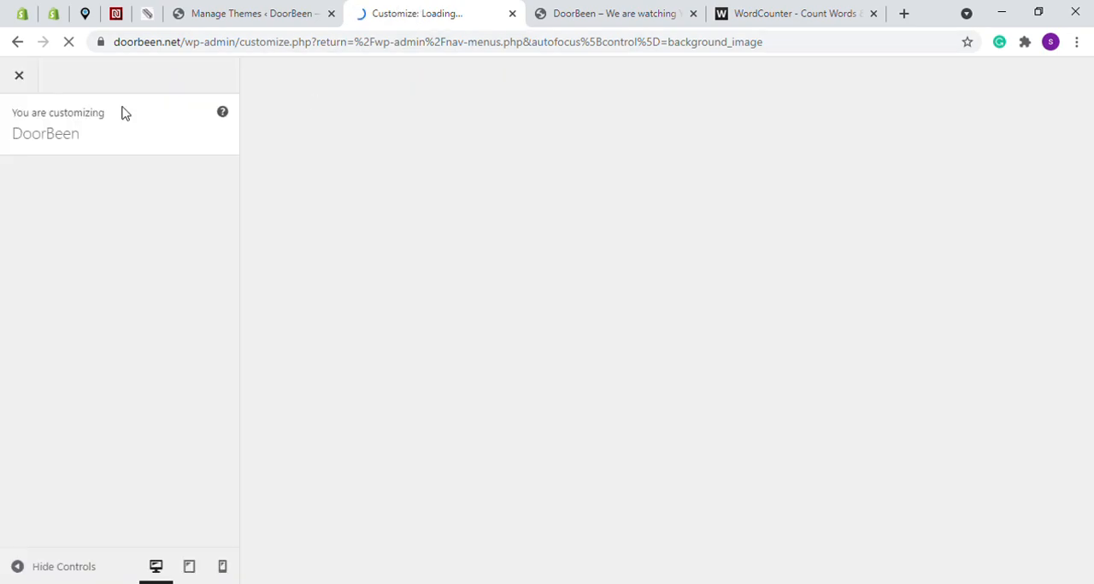
{"action": "left_click", "coordinate": [671, 10]}
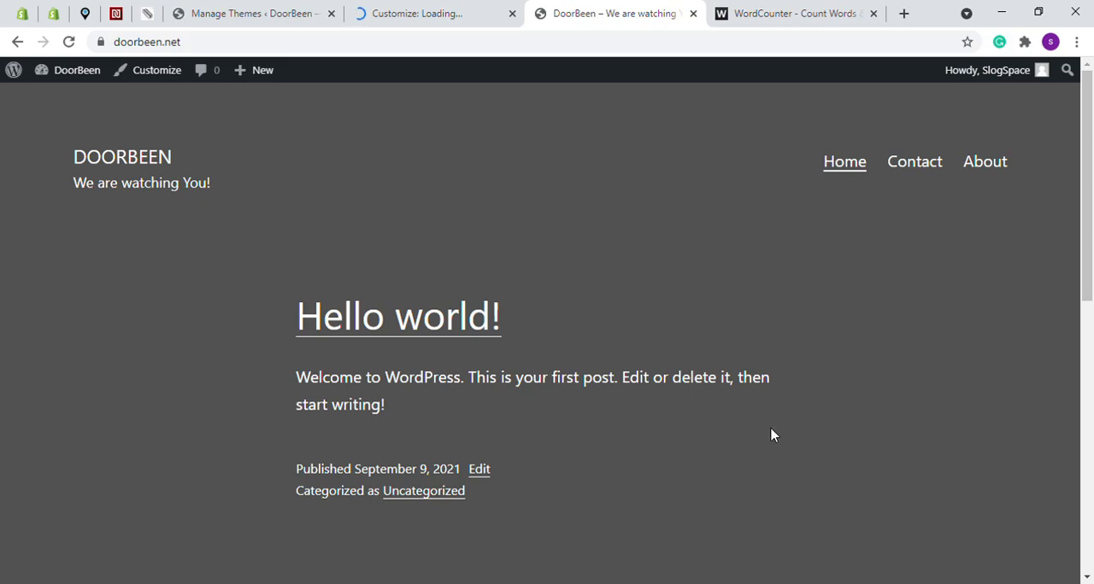
{"action": "scroll", "coordinate": [772, 435], "scroll_direction": "down", "scroll_amount": 3}
{"action": "scroll", "coordinate": [271, 205], "scroll_direction": "up", "scroll_amount": 3}
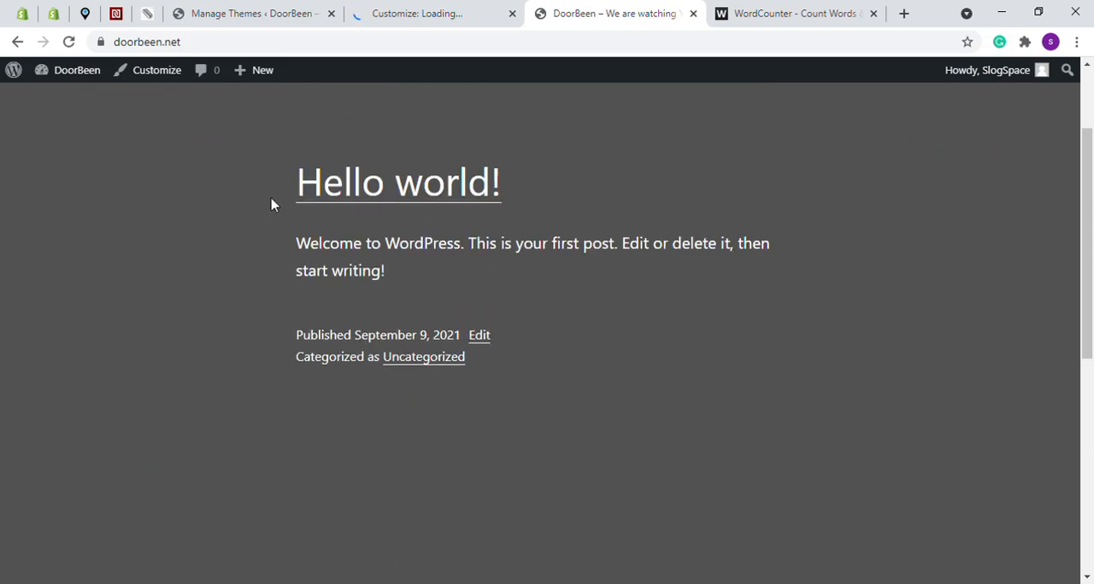
{"action": "scroll", "coordinate": [602, 415], "scroll_direction": "down", "scroll_amount": 3}
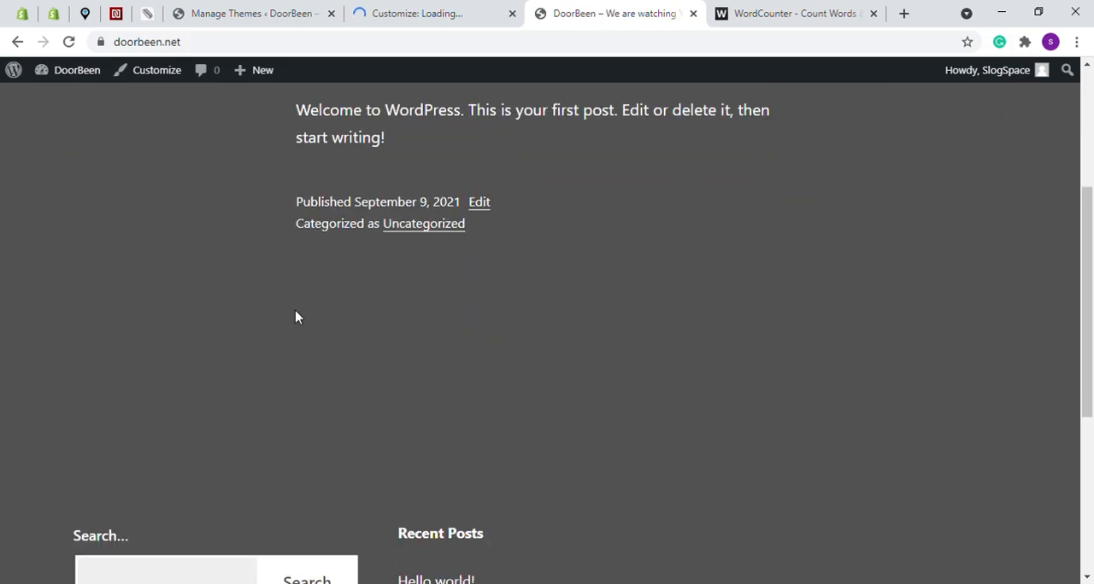
{"action": "scroll", "coordinate": [598, 326], "scroll_direction": "down", "scroll_amount": 3}
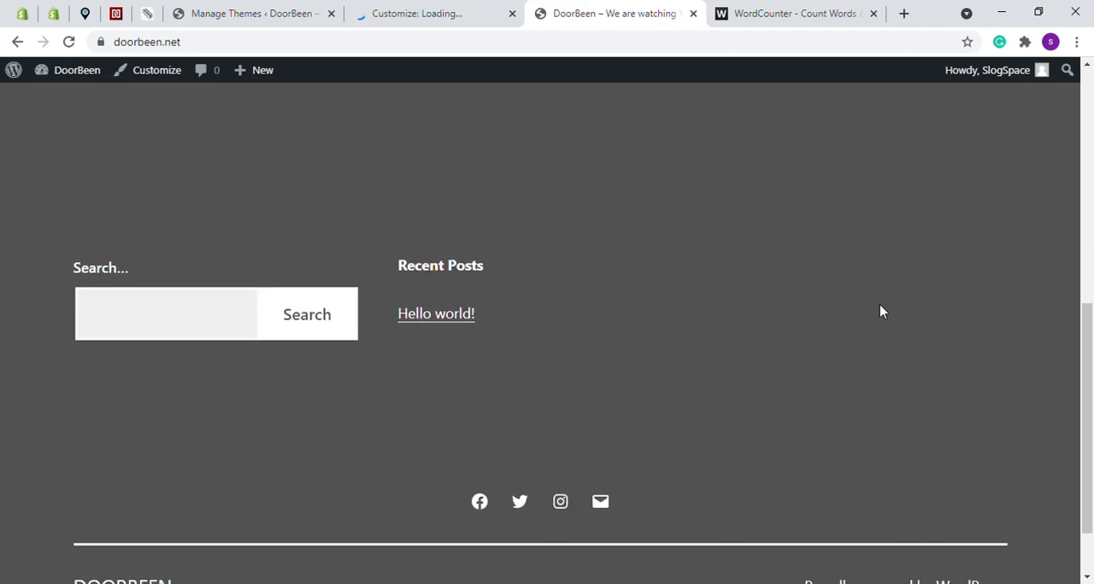
Show the Background Image section in the customizer, and close the customizer without choosing an image
{"action": "left_click", "coordinate": [357, 12]}
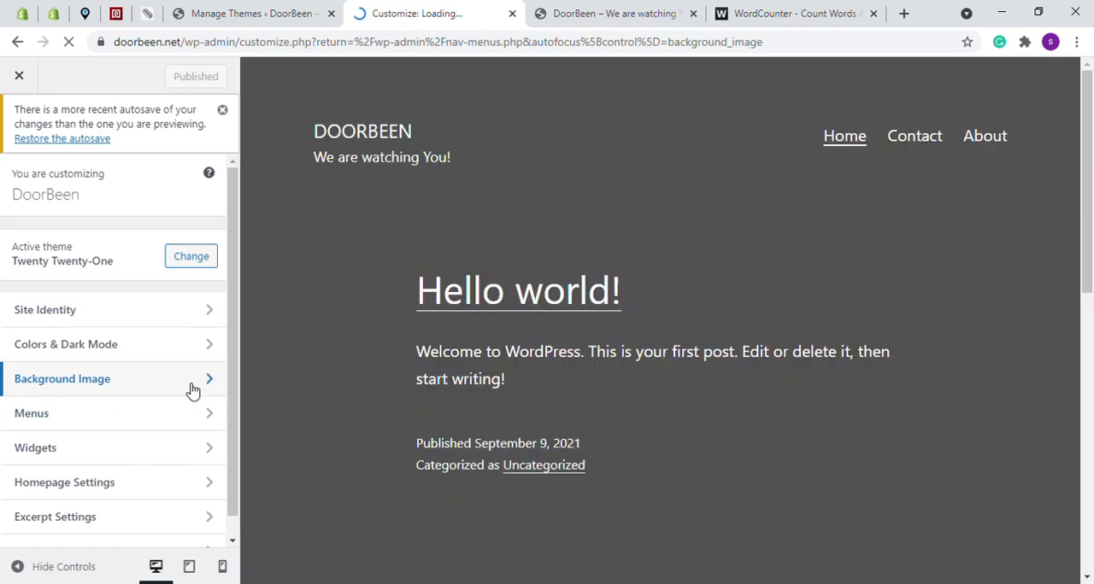
{"action": "left_click", "coordinate": [193, 390]}
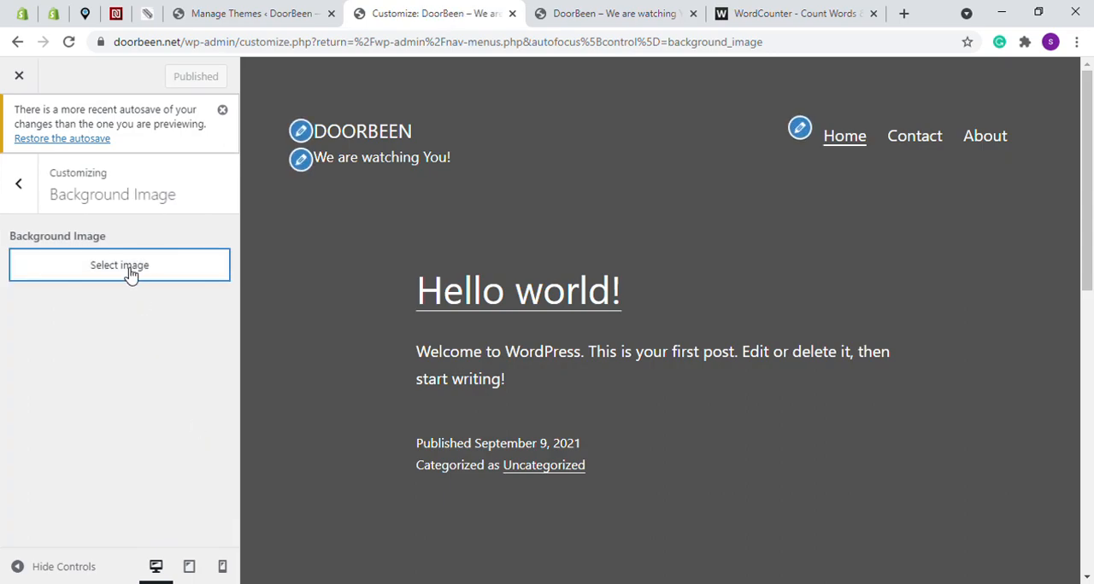
{"action": "left_click", "coordinate": [23, 77]}
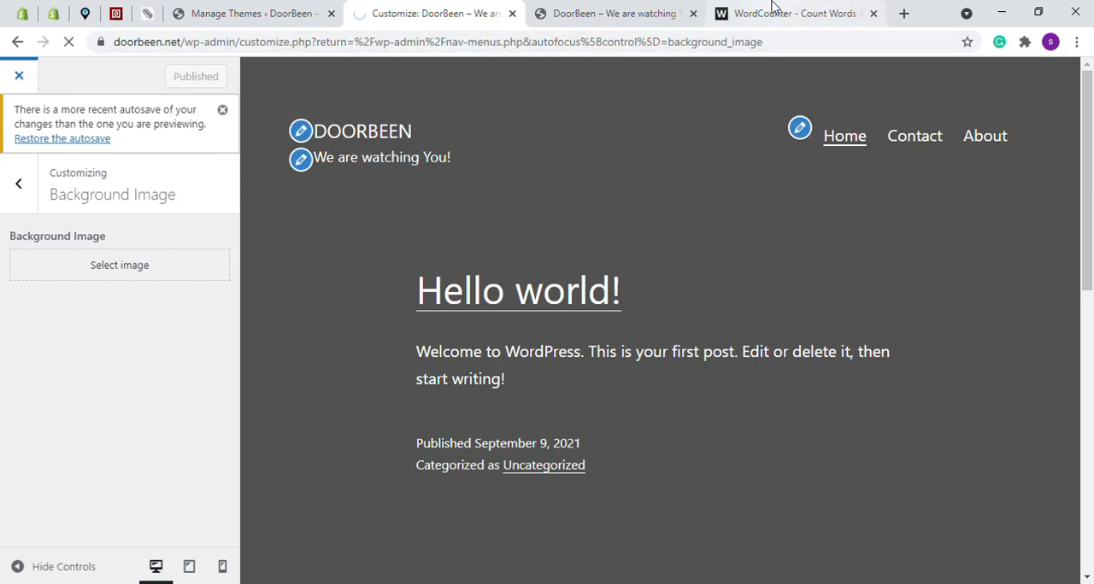
Check the course outline in WordCounter, and open the Theme Editor for Twenty Twenty-One from the DoorBeen dashboard
{"action": "left_click", "coordinate": [822, 13]}
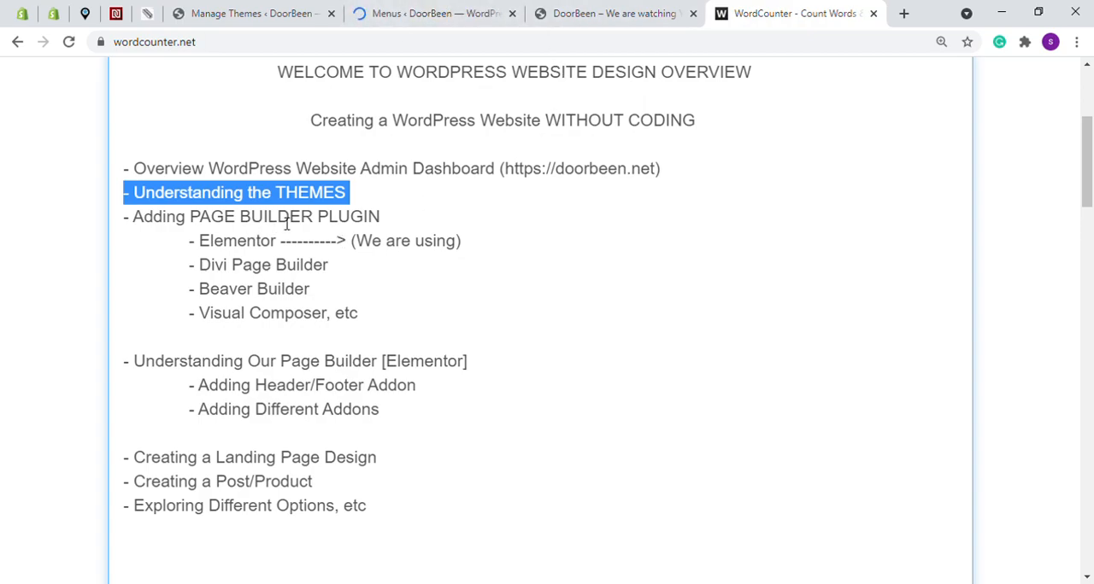
{"action": "left_click", "coordinate": [418, 13]}
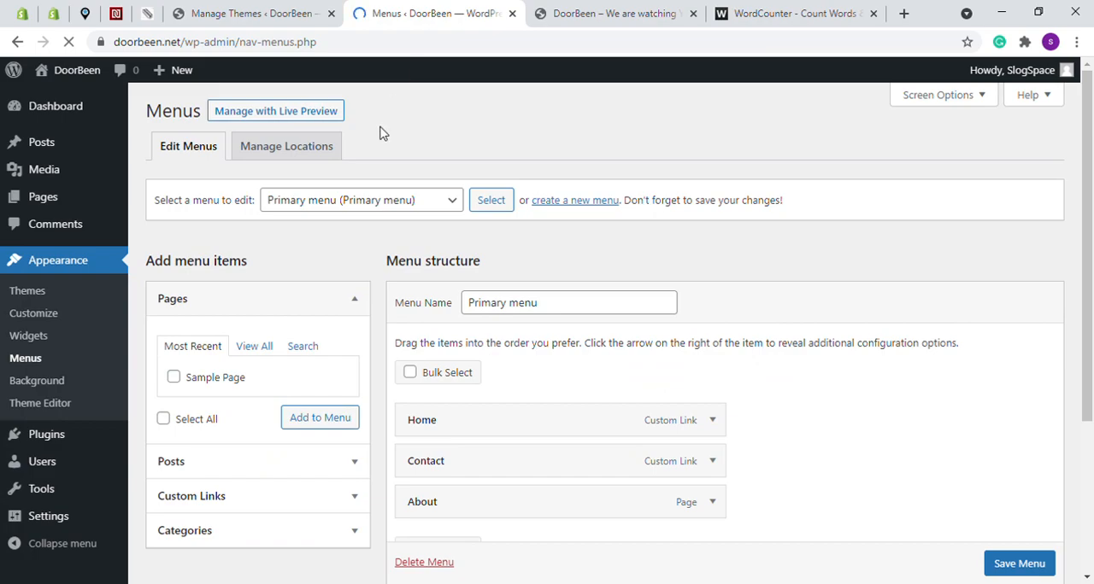
{"action": "left_click", "coordinate": [36, 409]}
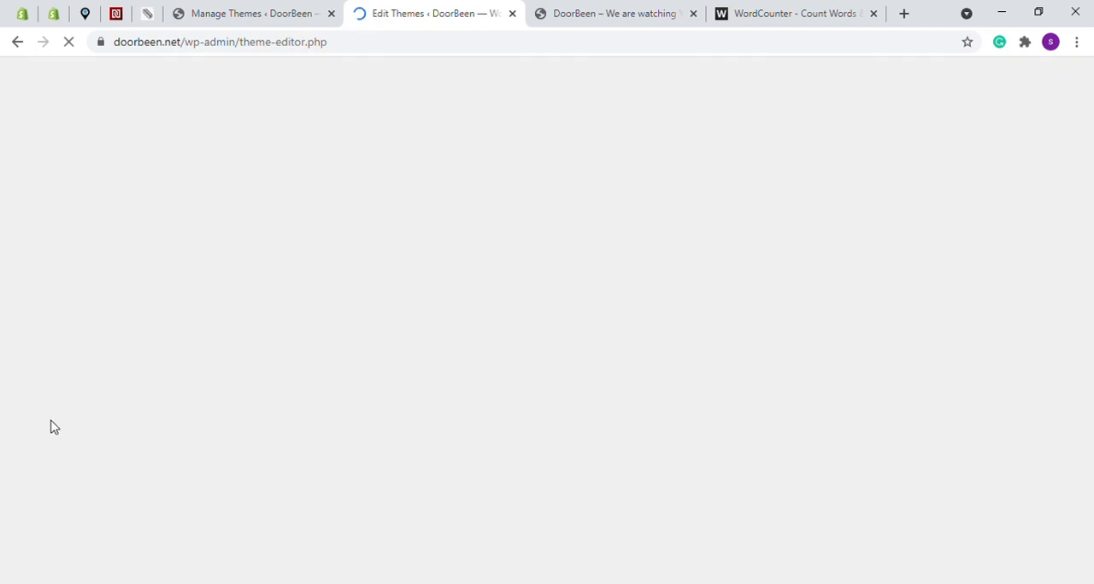
{"action": "left_click", "coordinate": [575, 10]}
{"action": "left_click", "coordinate": [471, 12]}
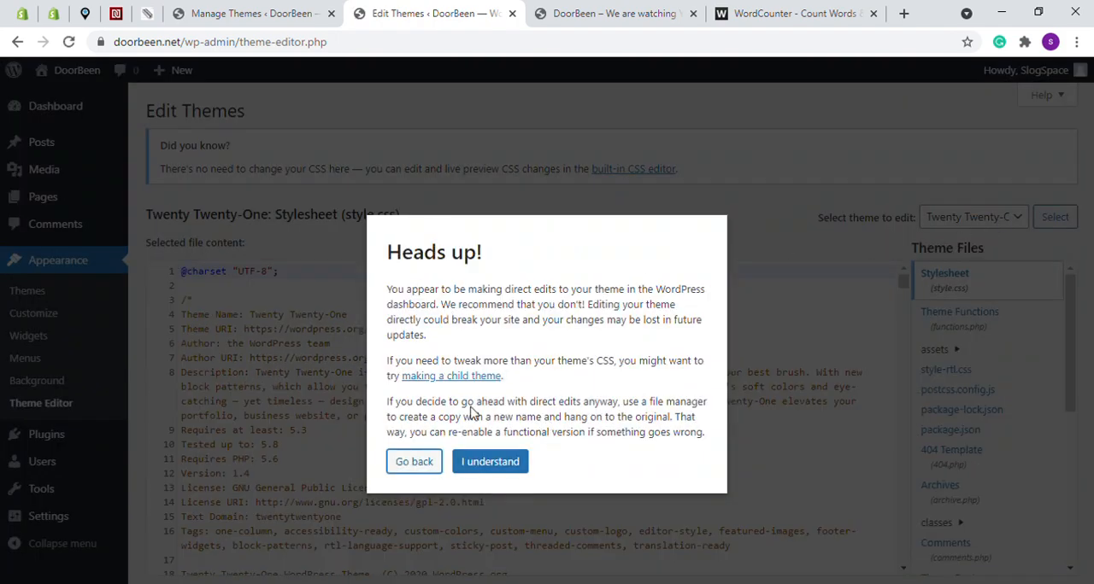
Acknowledge the warning about direct theme edits, check the theme selected for editing, and glance at the live DoorBeen homepage before returning
{"action": "left_click", "coordinate": [493, 462]}
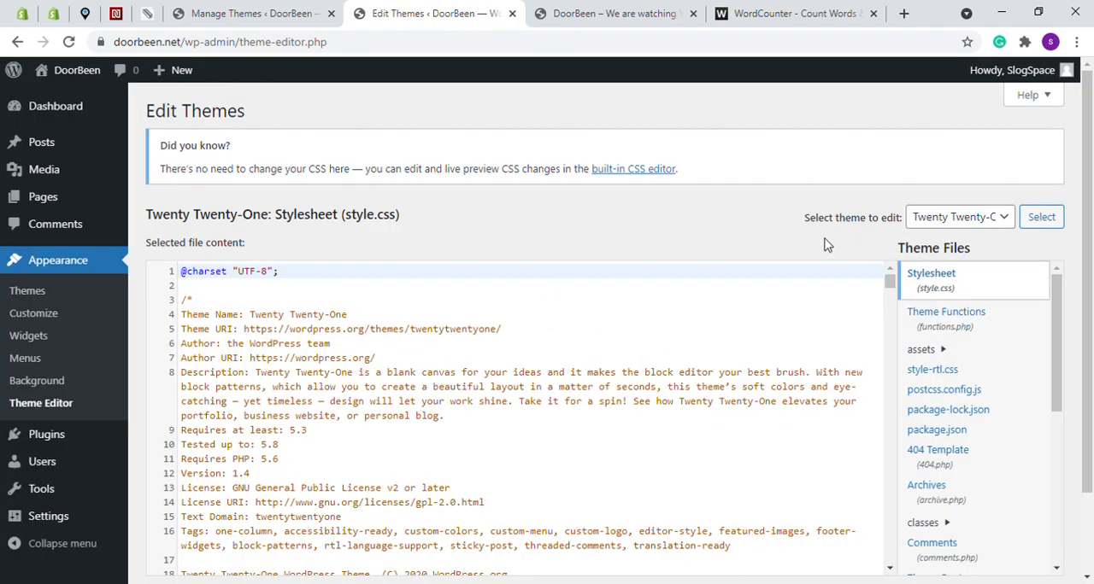
{"action": "left_click", "coordinate": [990, 224]}
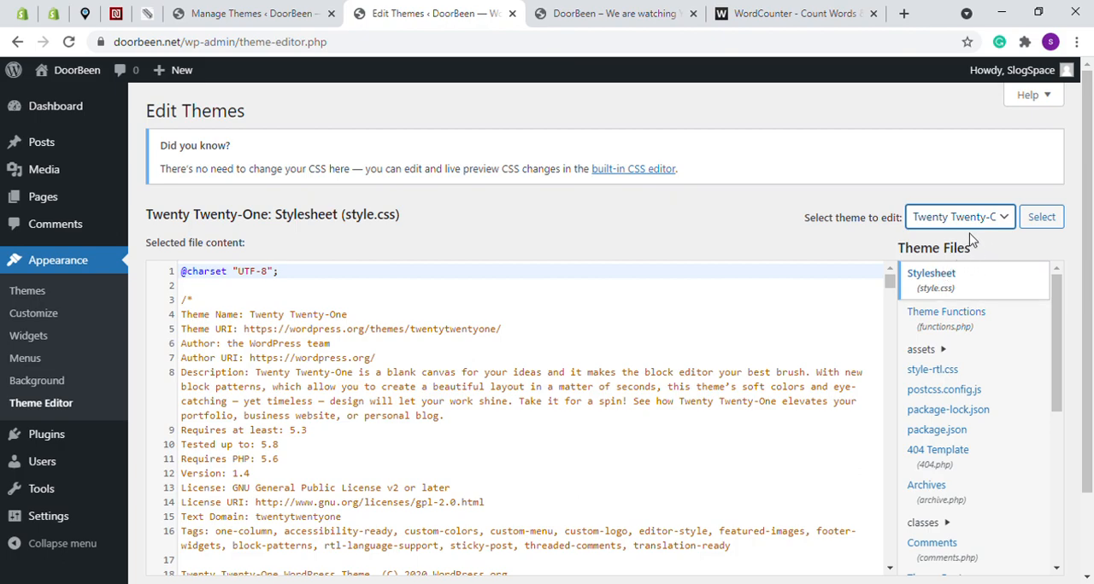
{"action": "left_click", "coordinate": [675, 17]}
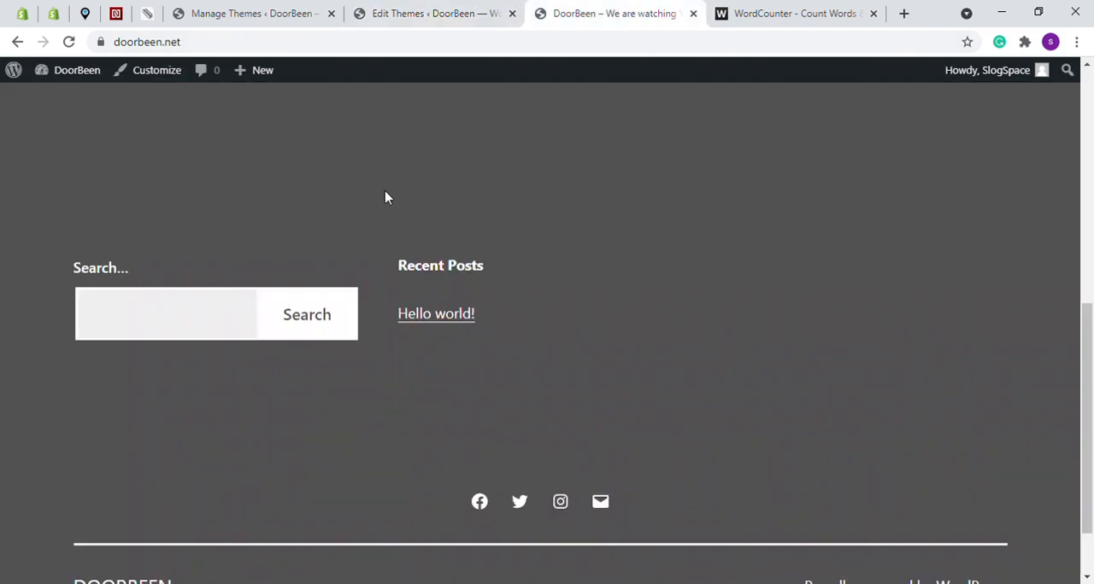
{"action": "scroll", "coordinate": [384, 198], "scroll_direction": "up", "scroll_amount": 10}
{"action": "left_click", "coordinate": [441, 12]}
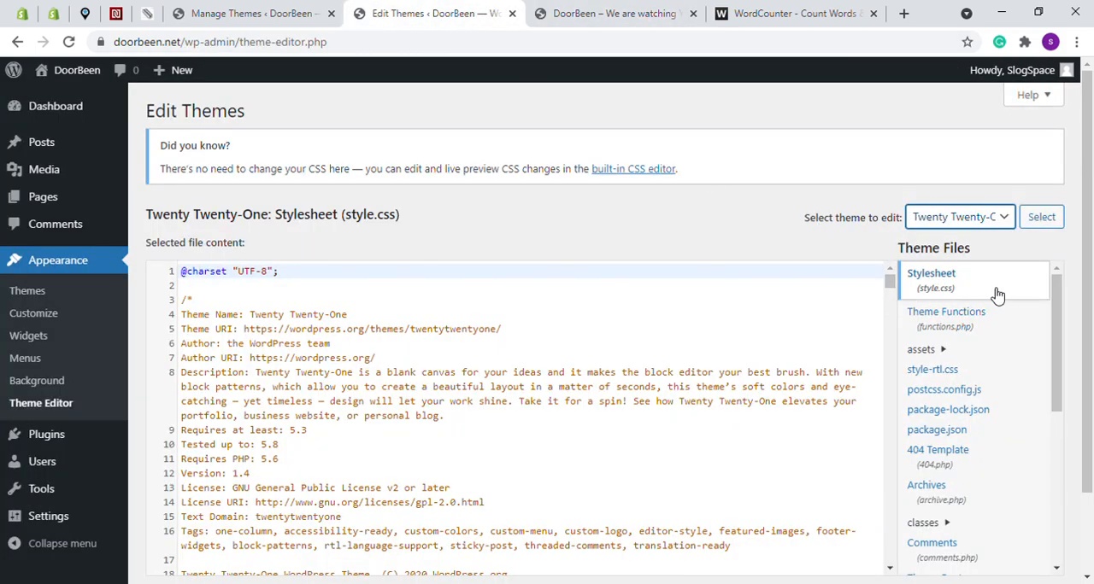
Open the Theme Header file (header.php) of Twenty Twenty-One in the Theme Editor and examine its code without editing it
{"action": "scroll", "coordinate": [1090, 299], "scroll_direction": "down", "scroll_amount": 2}
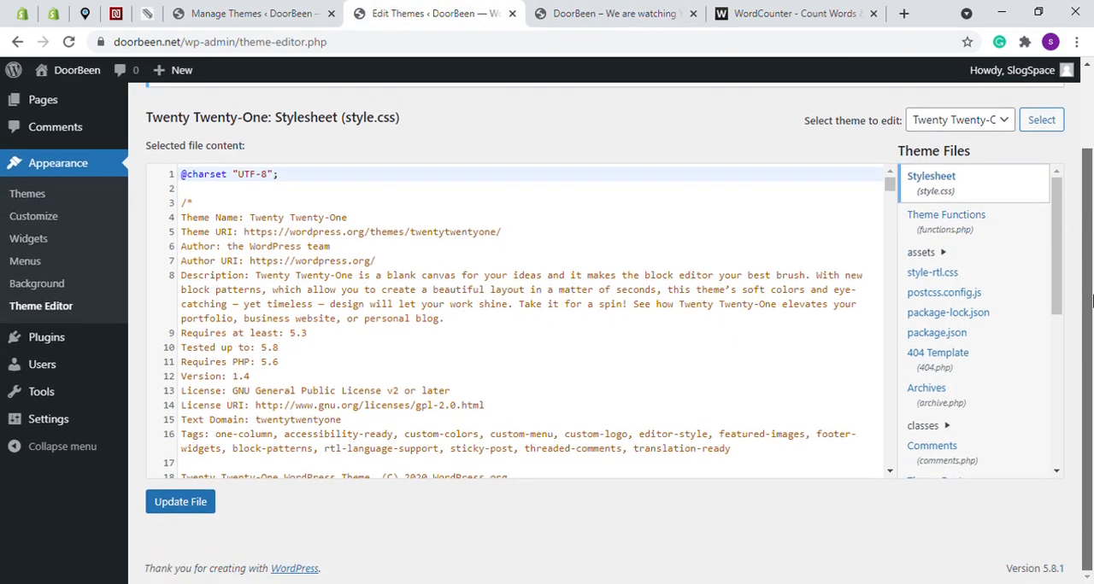
{"action": "scroll", "coordinate": [940, 244], "scroll_direction": "down", "scroll_amount": 3}
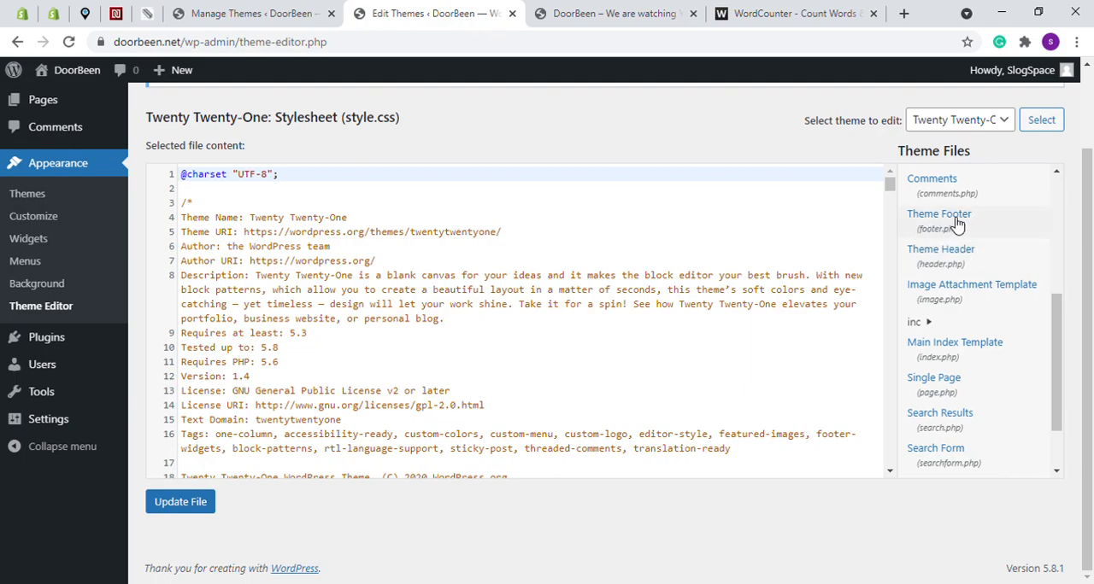
{"action": "left_click", "coordinate": [934, 251]}
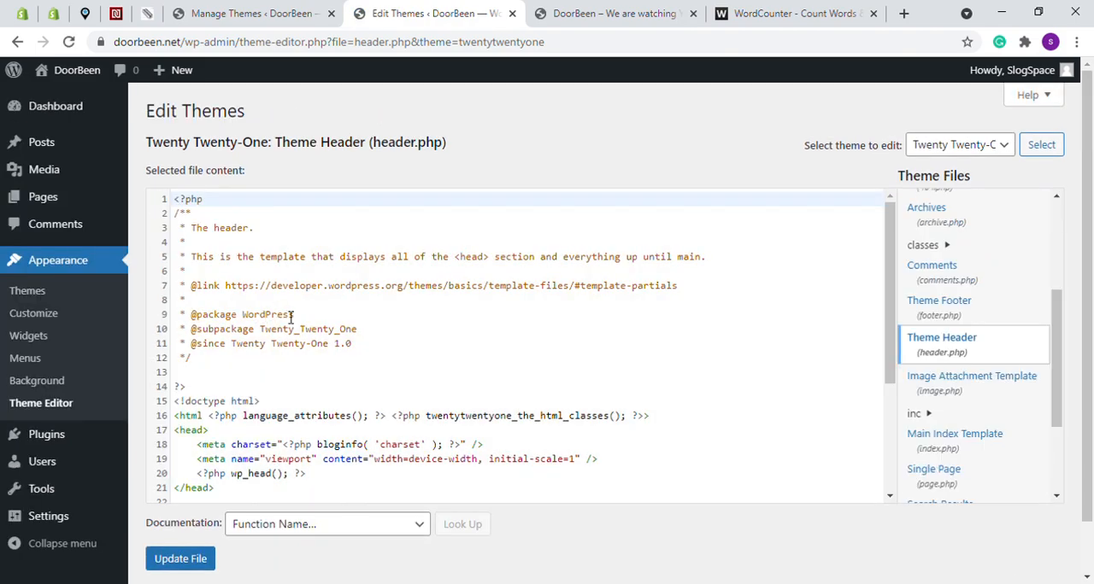
{"action": "left_click", "coordinate": [336, 305]}
{"action": "scroll", "coordinate": [367, 327], "scroll_direction": "down", "scroll_amount": 5}
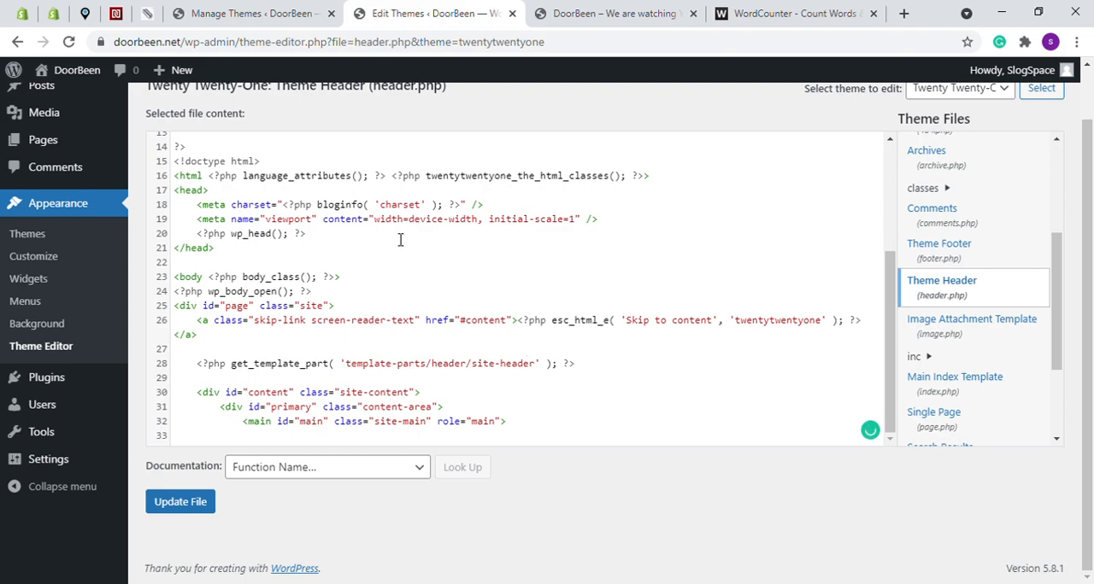
{"action": "scroll", "coordinate": [414, 247], "scroll_direction": "up", "scroll_amount": 2}
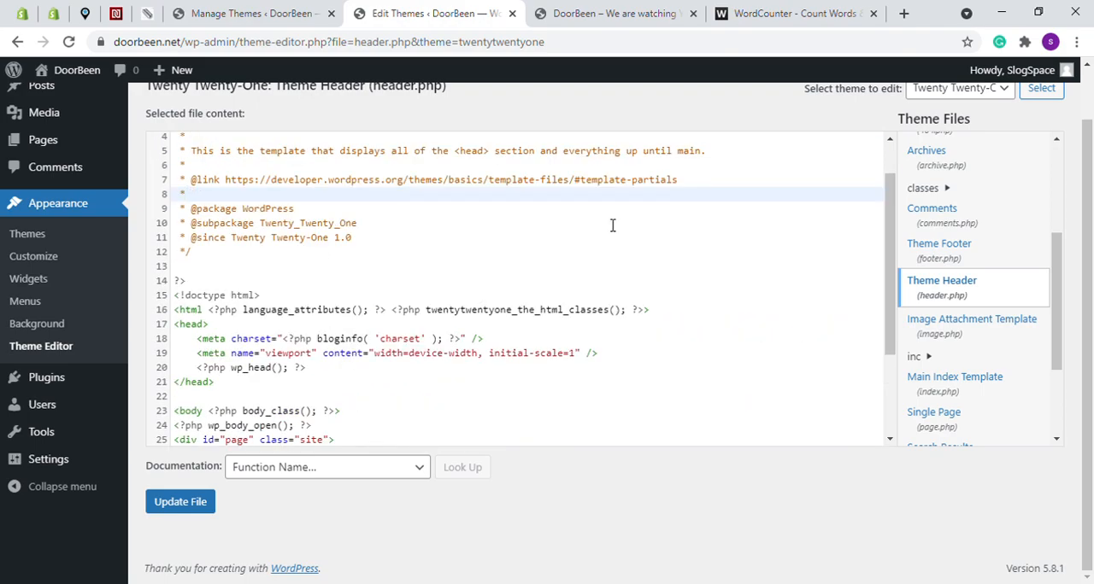
{"action": "scroll", "coordinate": [715, 345], "scroll_direction": "down", "scroll_amount": 1}
{"action": "scroll", "coordinate": [715, 344], "scroll_direction": "up", "scroll_amount": 5}
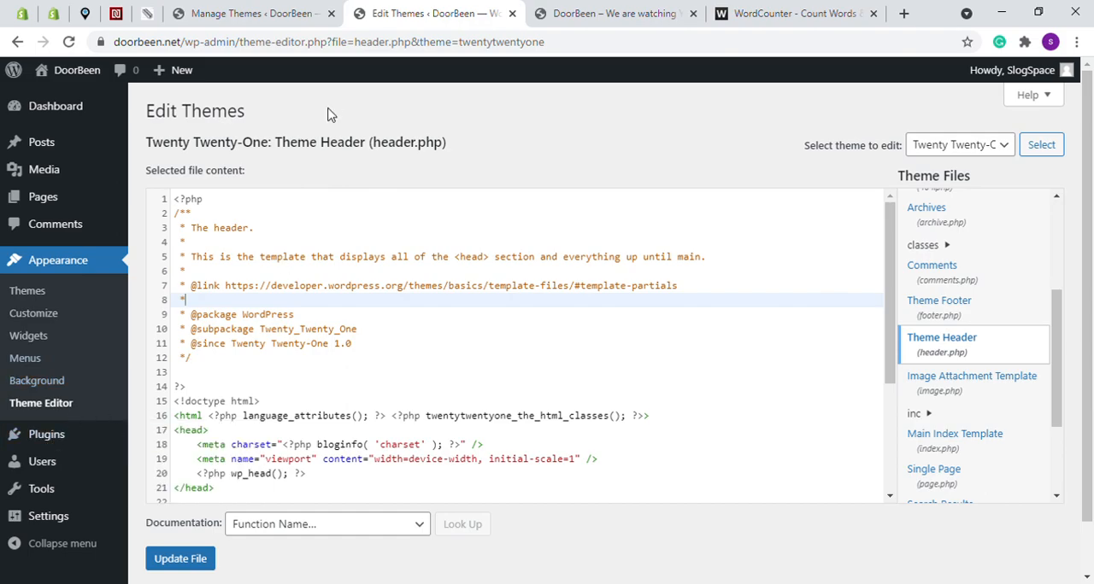
Switch to the WordCounter course outline and highlight the "Understanding the THEMES" item
{"action": "left_click", "coordinate": [740, 5]}
{"action": "left_click", "coordinate": [239, 217]}
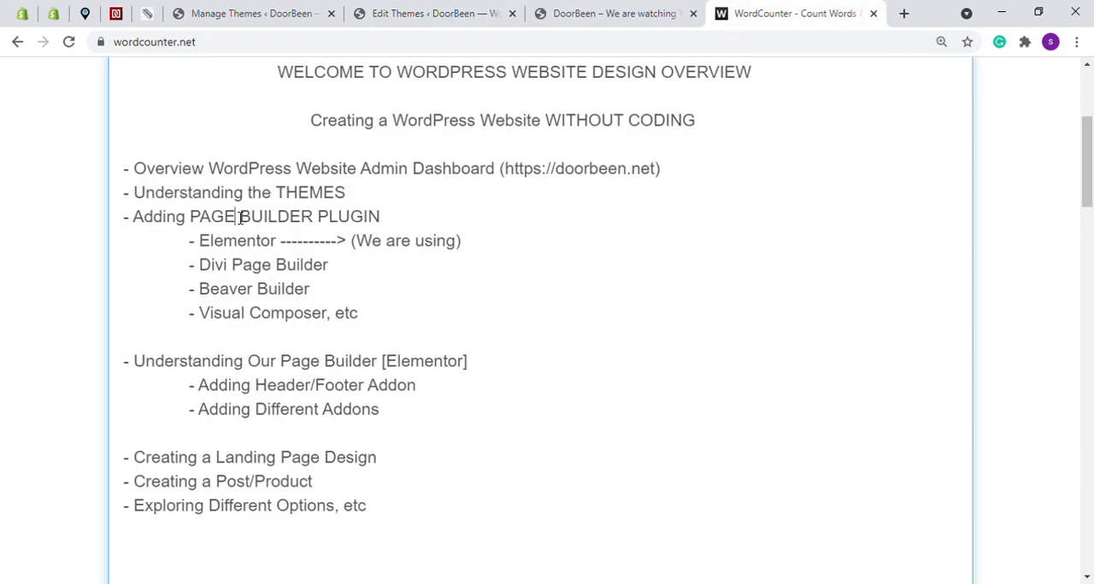
{"action": "left_click_drag", "start_coordinate": [348, 192], "coordinate": [133, 193]}
{"action": "left_click_drag", "start_coordinate": [348, 194], "coordinate": [133, 196]}
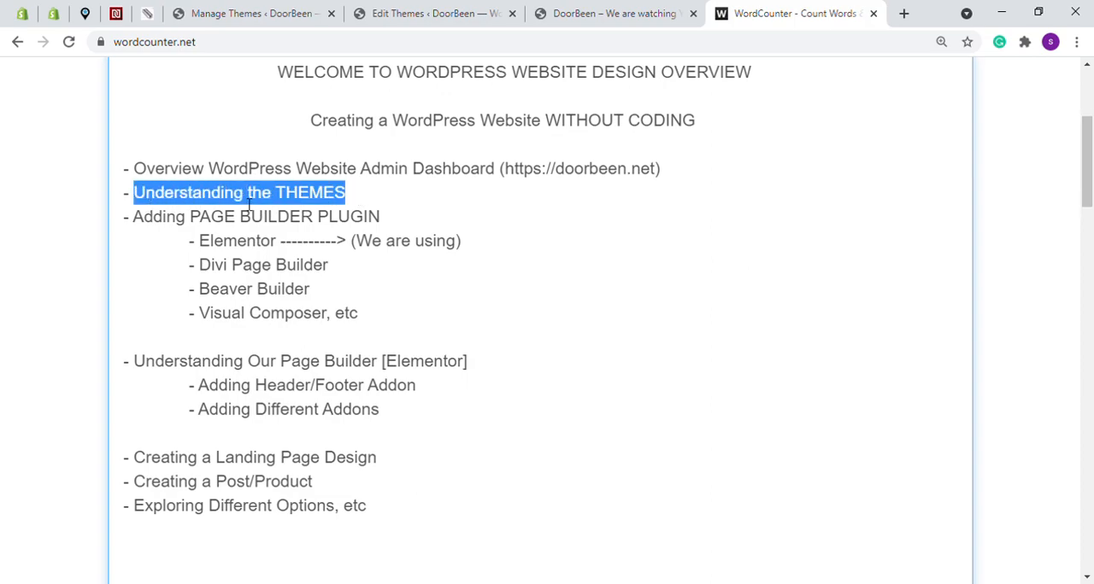
{"action": "left_click", "coordinate": [395, 205]}
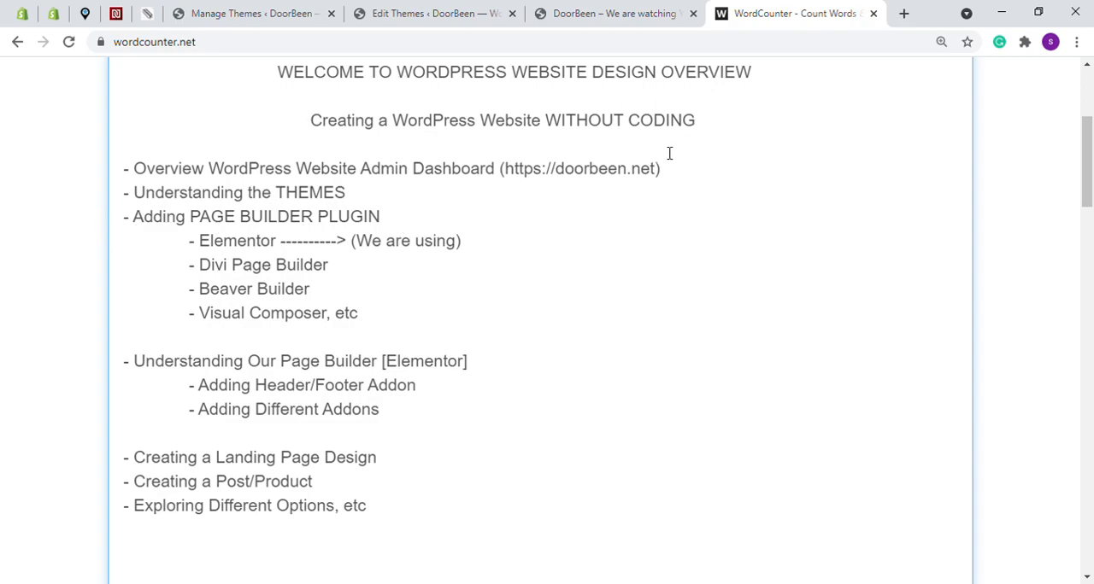
Review the outline's "Adding PAGE BUILDER PLUGIN" item and its listed builders, and leave "Elementor" highlighted
{"action": "left_click_drag", "start_coordinate": [133, 217], "coordinate": [385, 216]}
{"action": "left_click", "coordinate": [290, 227]}
{"action": "left_click_drag", "start_coordinate": [200, 242], "coordinate": [285, 246]}
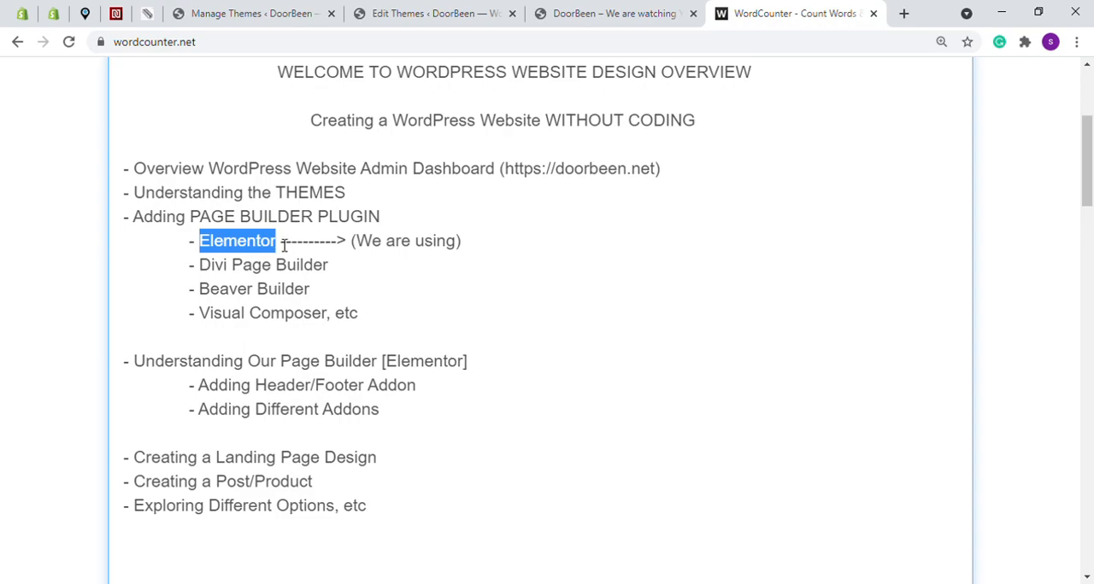
{"action": "left_click", "coordinate": [220, 269]}
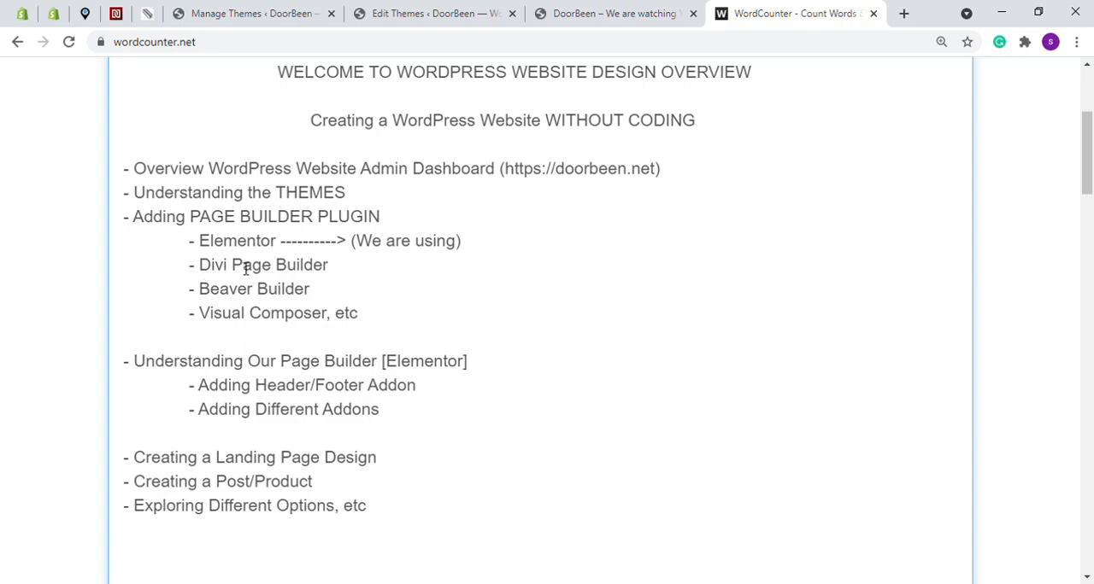
{"action": "left_click", "coordinate": [224, 291]}
{"action": "left_click_drag", "start_coordinate": [199, 314], "coordinate": [313, 313]}
{"action": "left_click", "coordinate": [330, 314]}
{"action": "left_click_drag", "start_coordinate": [200, 245], "coordinate": [285, 244]}
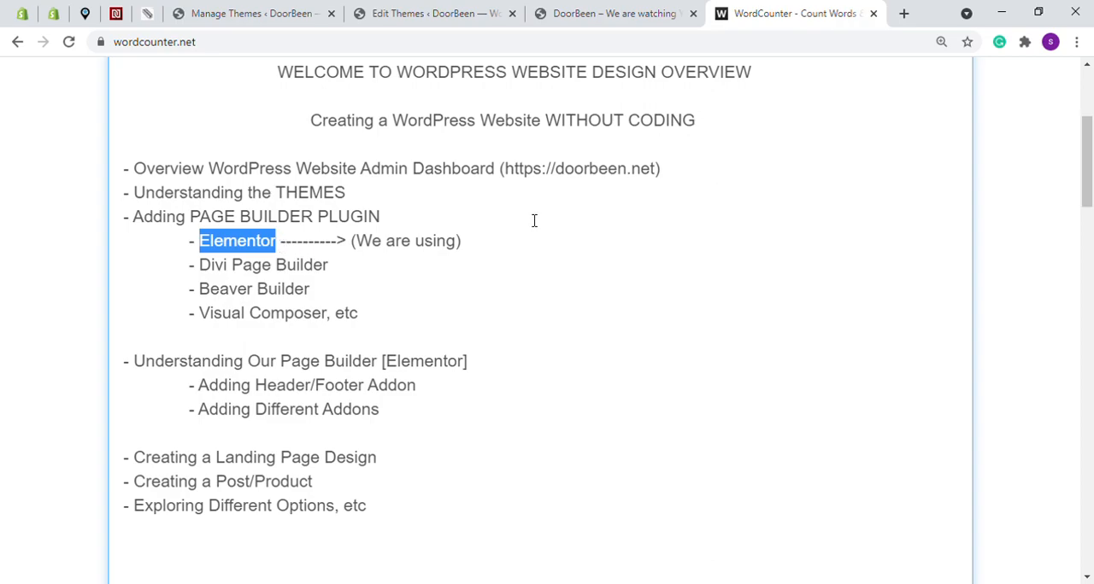